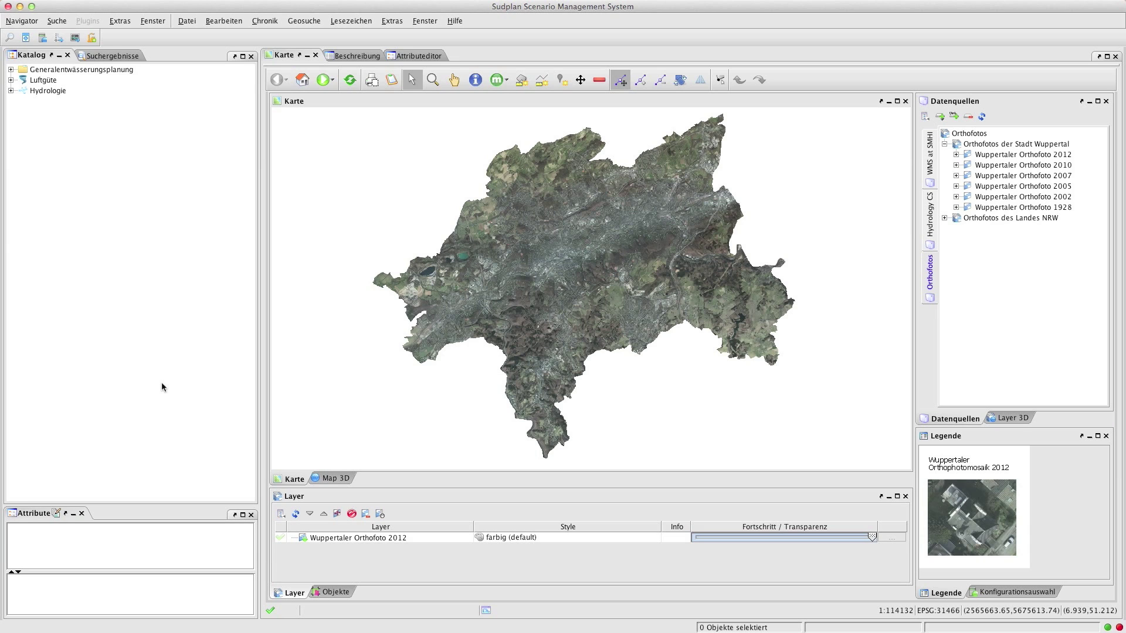
- Start a GeoCPM configuration import and choose GeoCPM.ein from the DGM_NOK folder as the GeoCPM configuration file
left_click(43, 38)
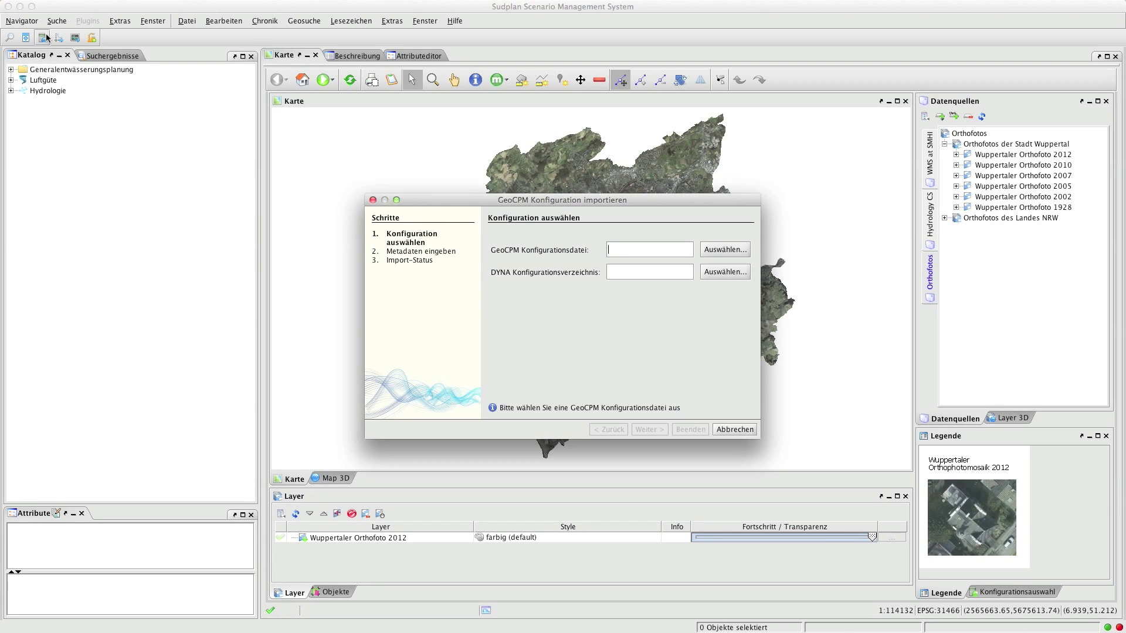
left_click(713, 250)
double_click(515, 300)
left_click(515, 268)
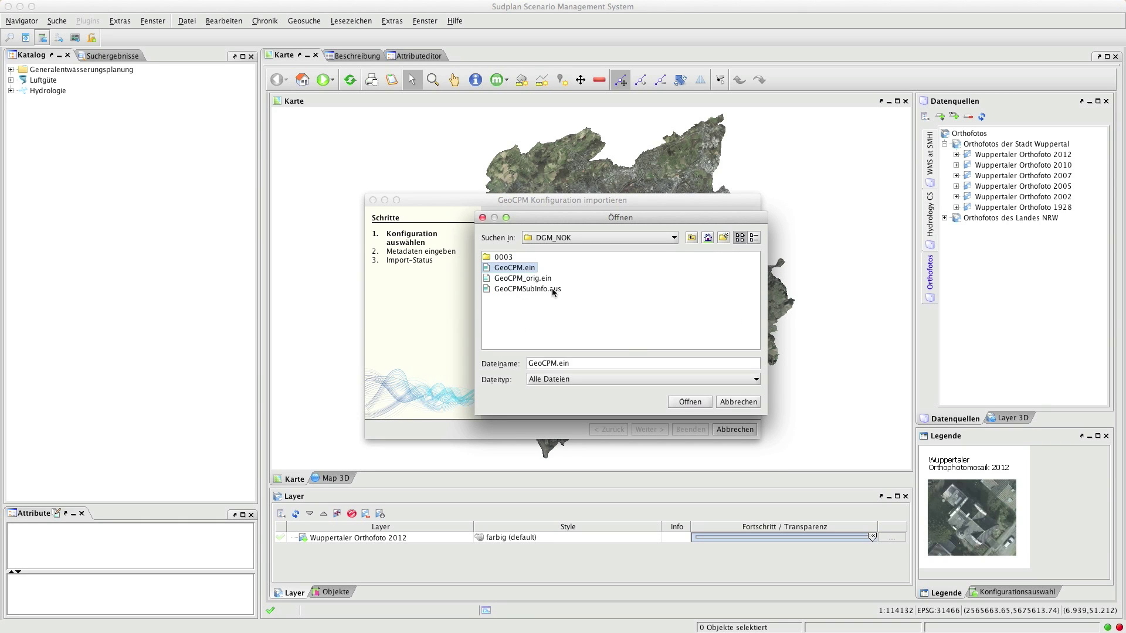
left_click(681, 401)
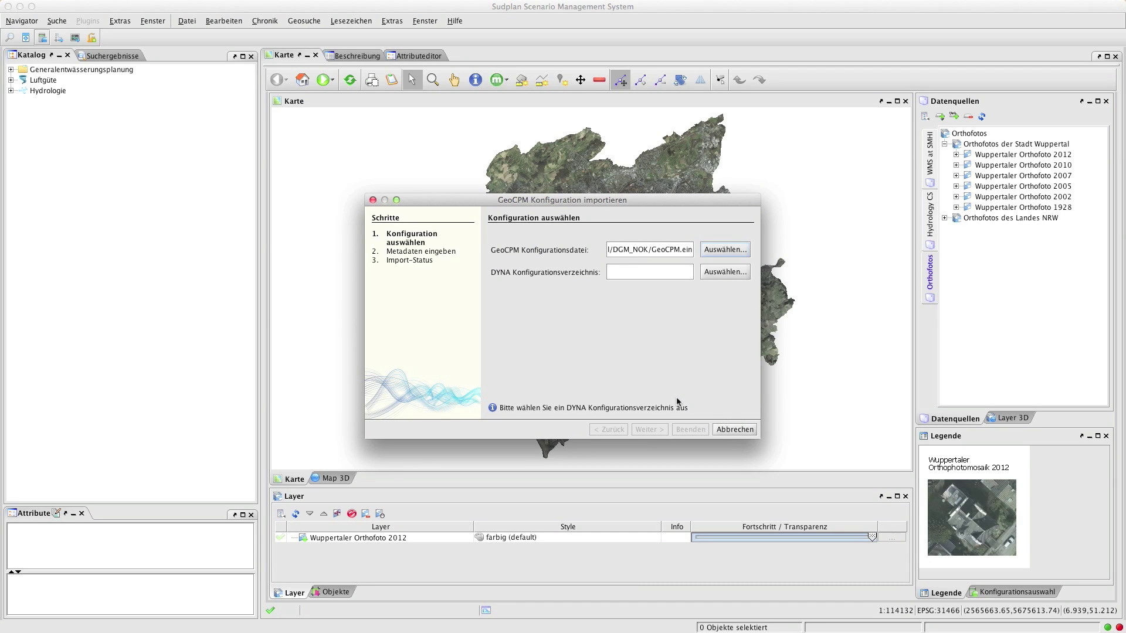
- Choose the folder GeoCPM_DVWK_T=100a Nullvariante2 as the DYNA configuration directory
left_click(710, 272)
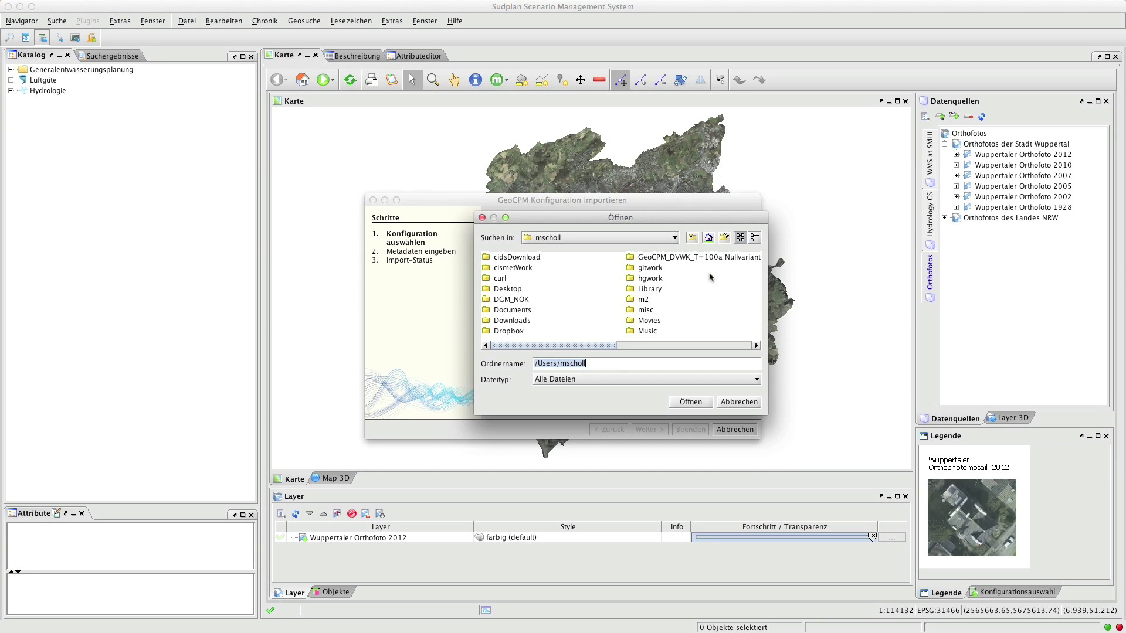
left_click(708, 260)
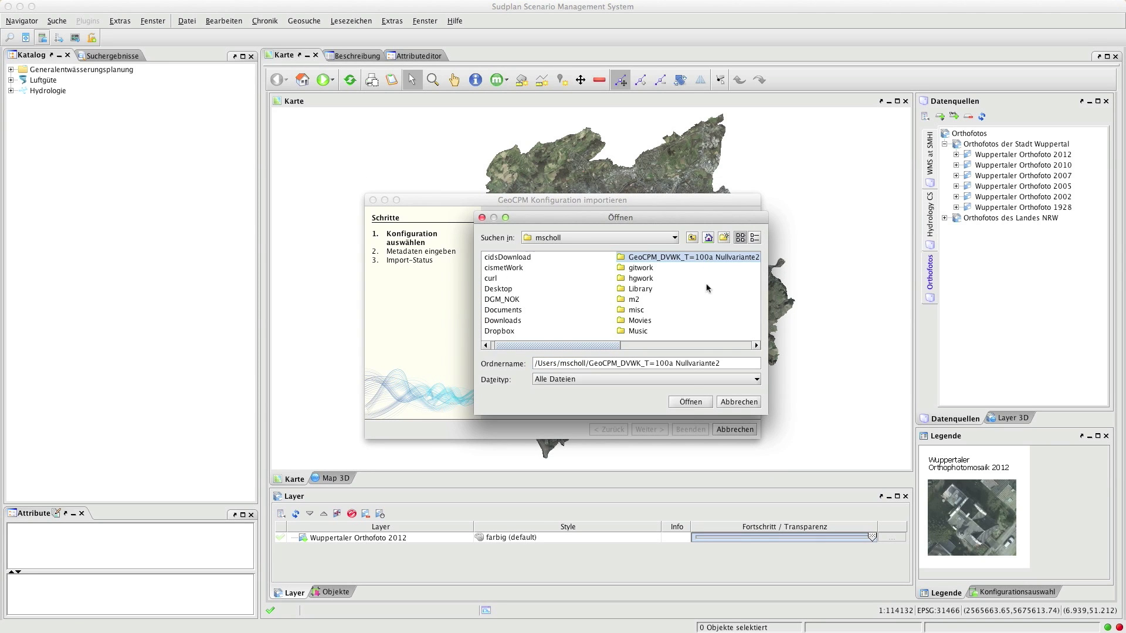
left_click(689, 405)
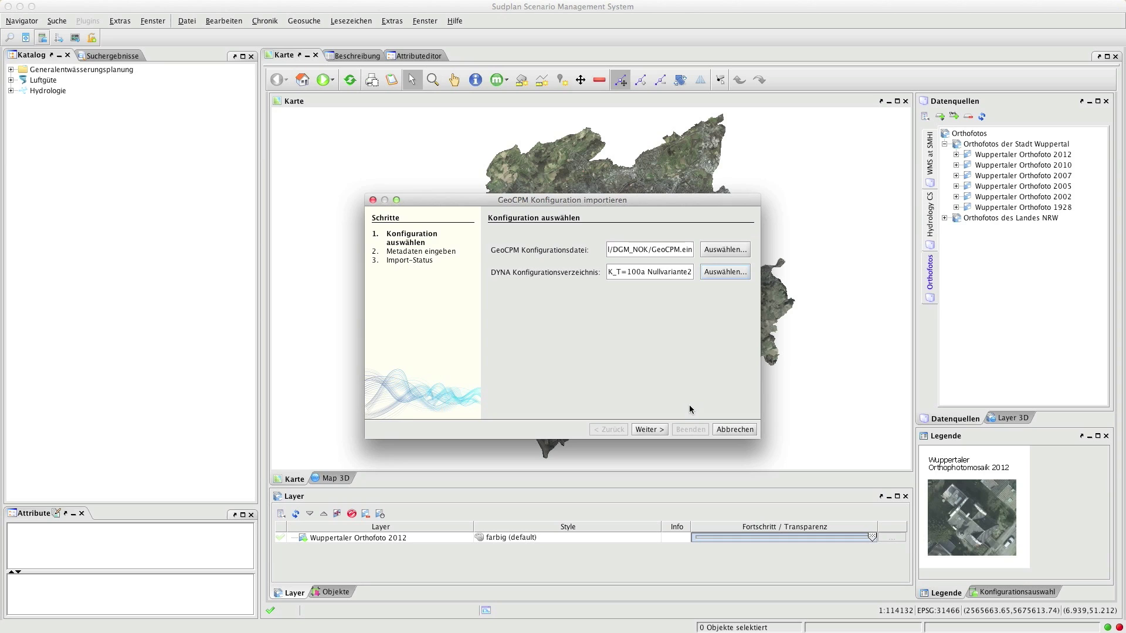
- Name the configuration "Initial Digital Model", assign it to the area Schloss Lüntenbeck and complete the import
left_click(661, 429)
type("I")
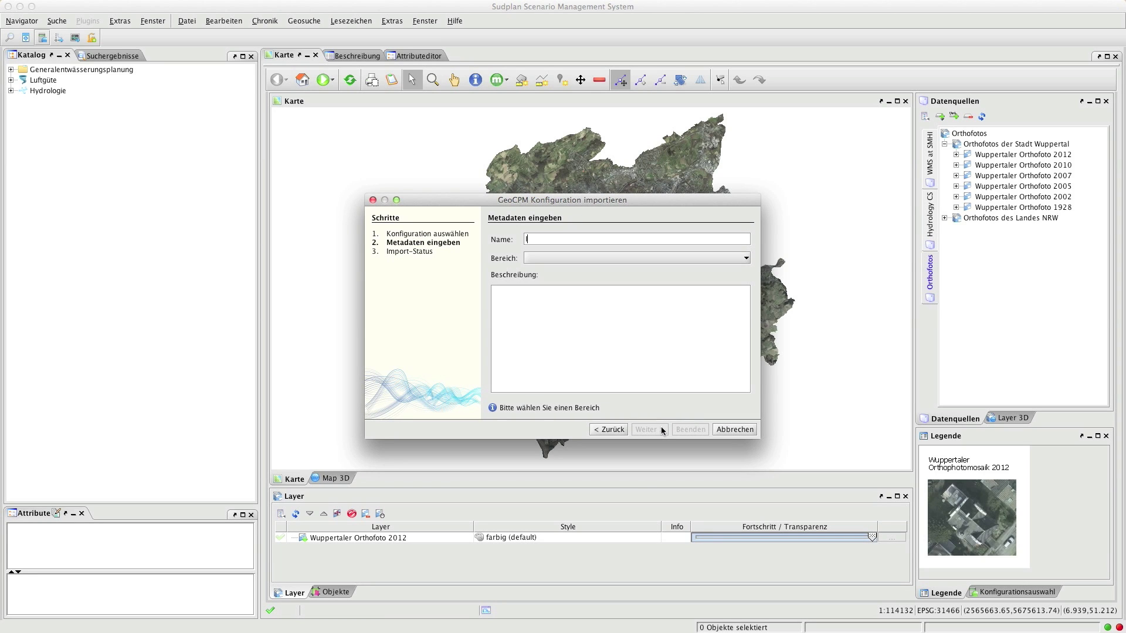
type("nitial Digital Model")
left_click(608, 260)
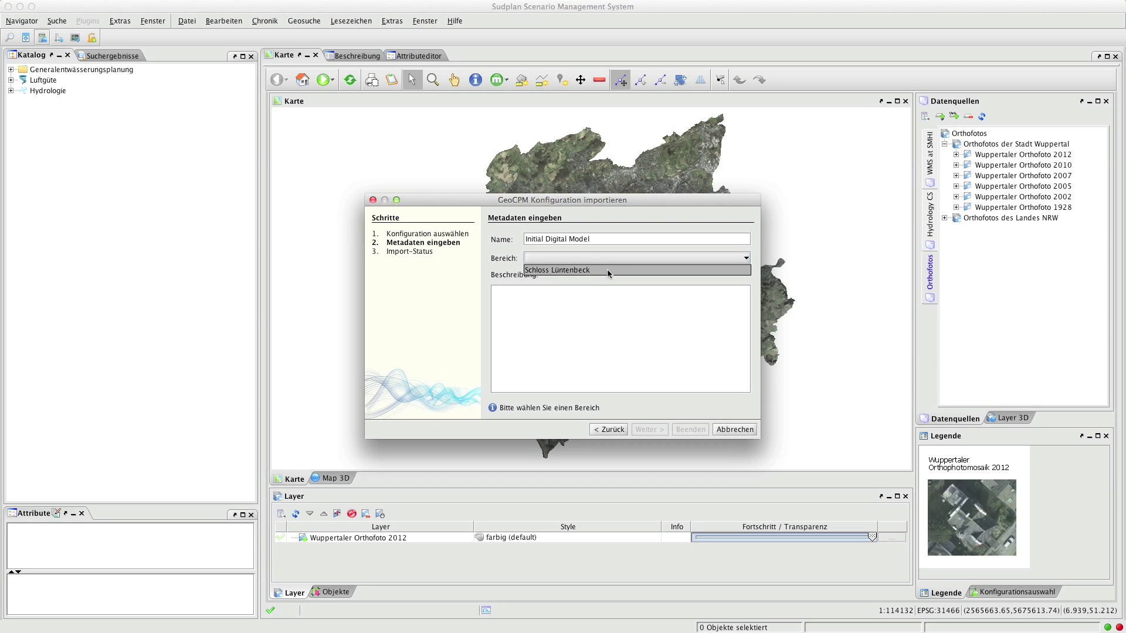
left_click(608, 271)
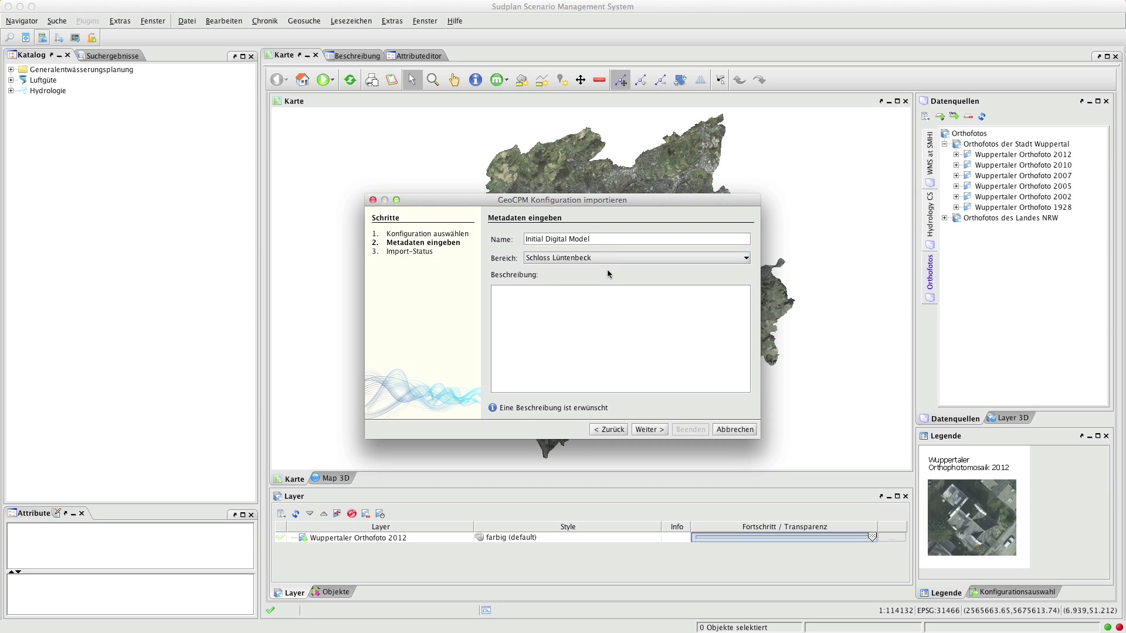
left_click(662, 431)
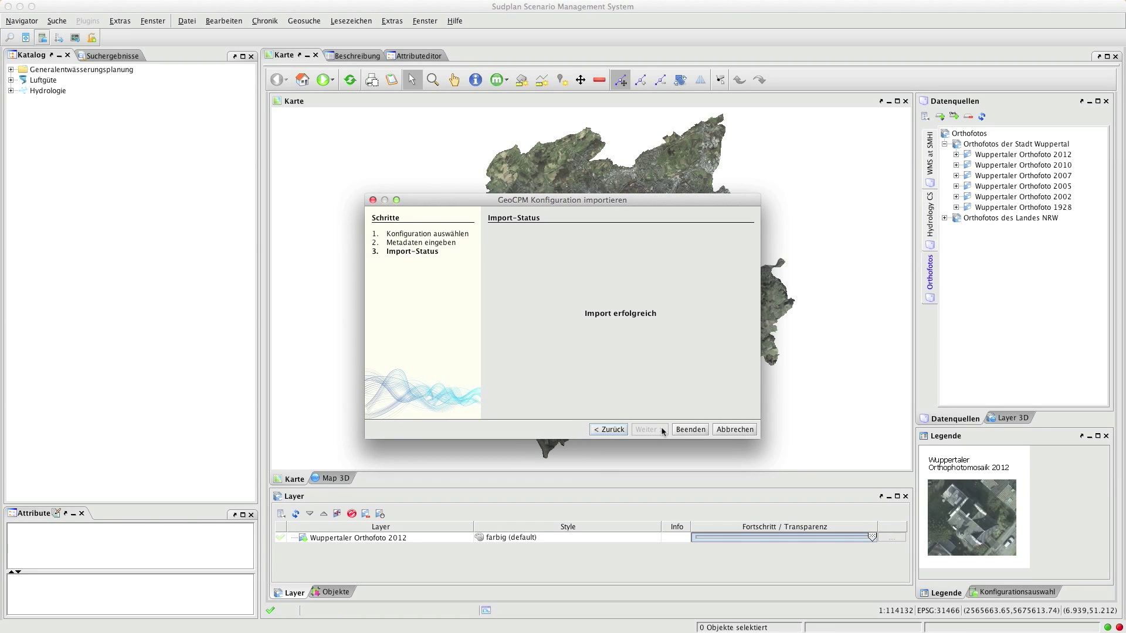
left_click(687, 429)
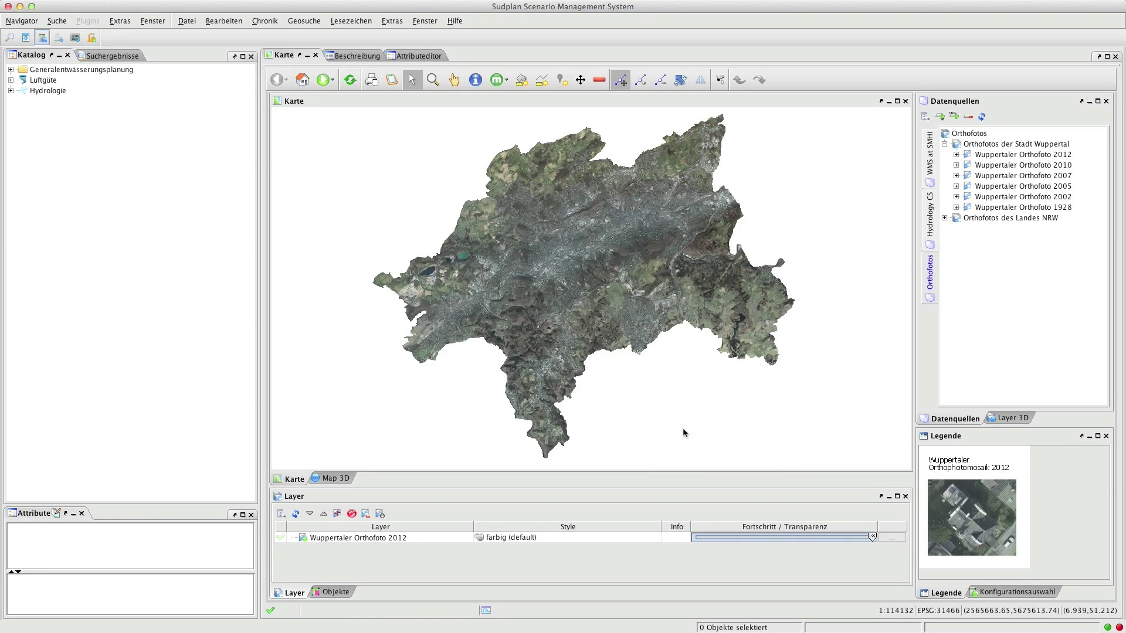
- Open the description of Initial Digital Model among the Berechnungsmodelle of Schloss Lüntenbeck in the Lüntenbeck catchment
left_click(11, 69)
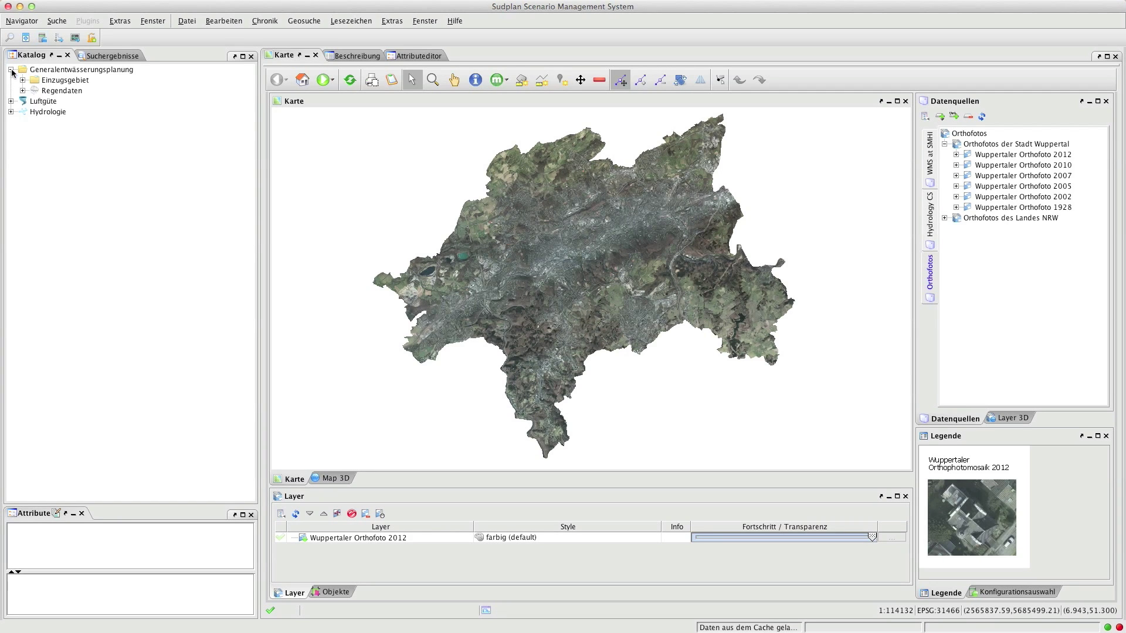
left_click(22, 81)
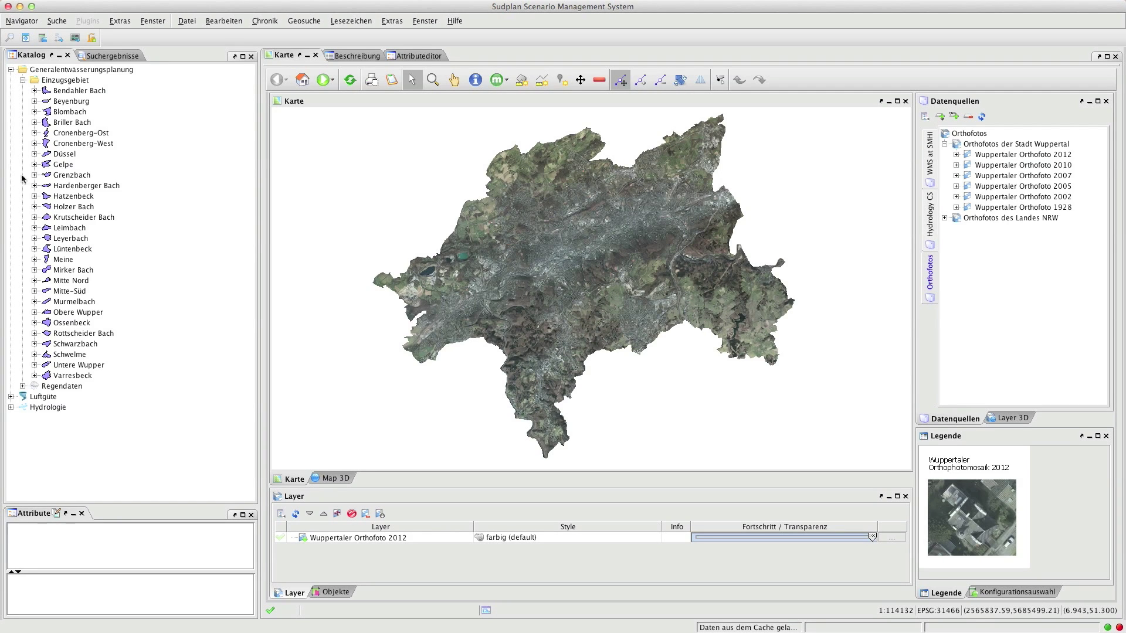
left_click(34, 249)
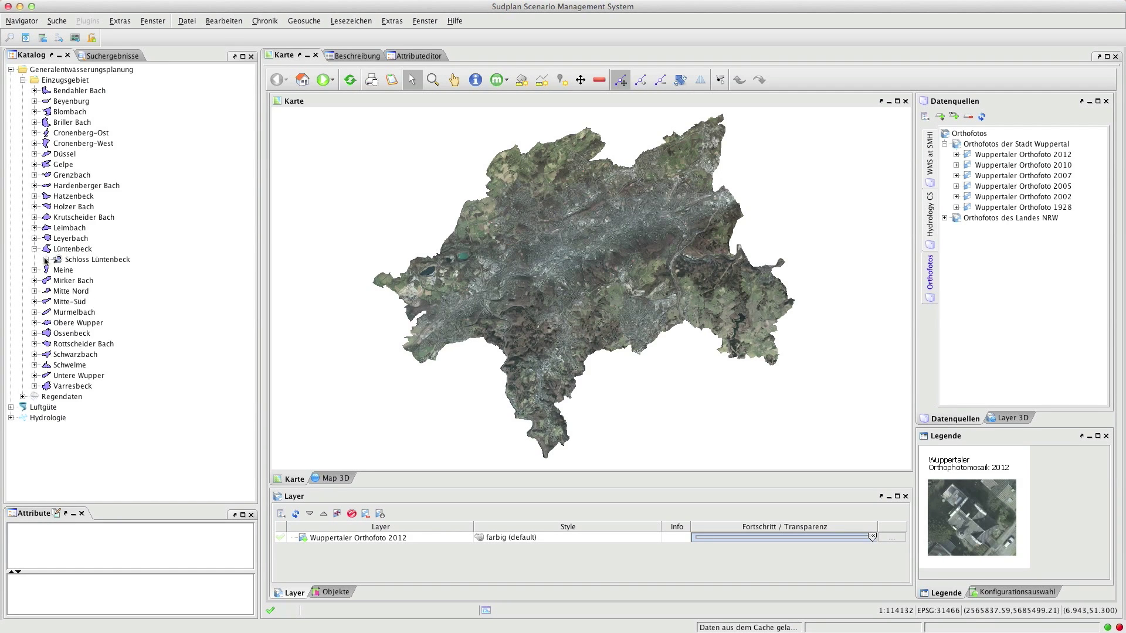
left_click(45, 260)
left_click(57, 270)
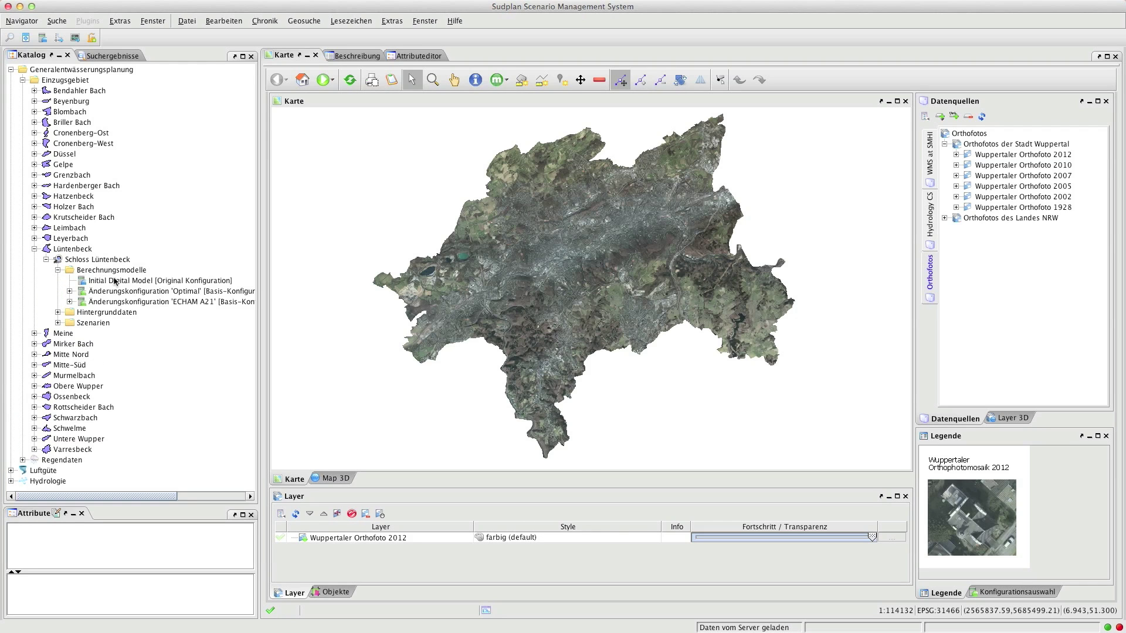
left_click(115, 281)
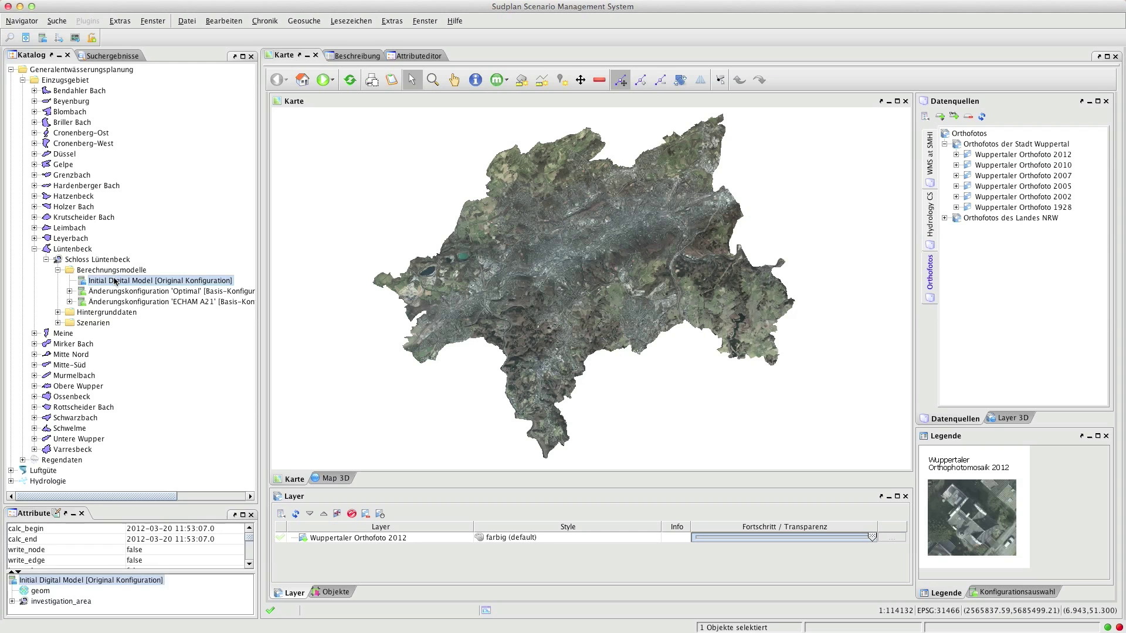
left_click(352, 56)
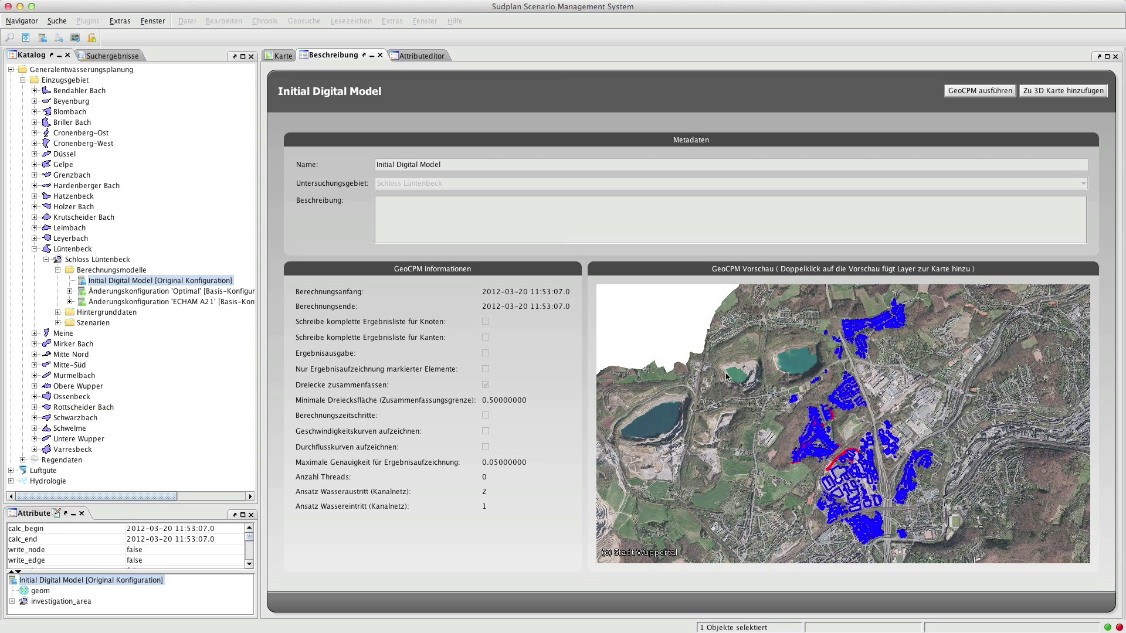
- Add the model's GeoCPM preview layers to the map and examine the break lines and triangulation around the castle buildings
double_click(848, 382)
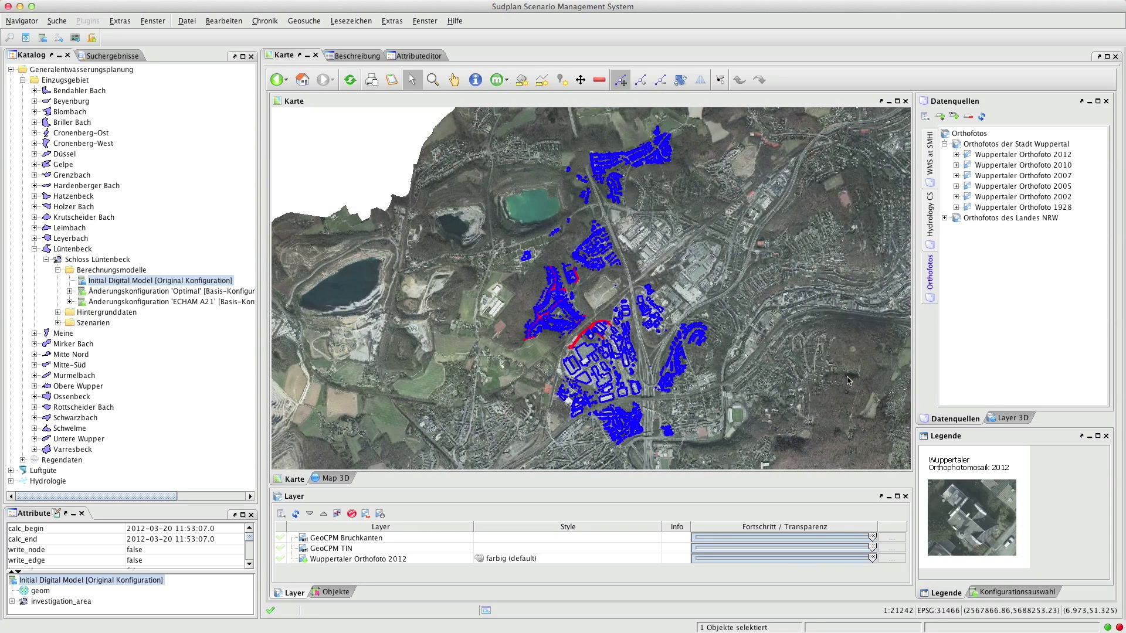
left_click(432, 80)
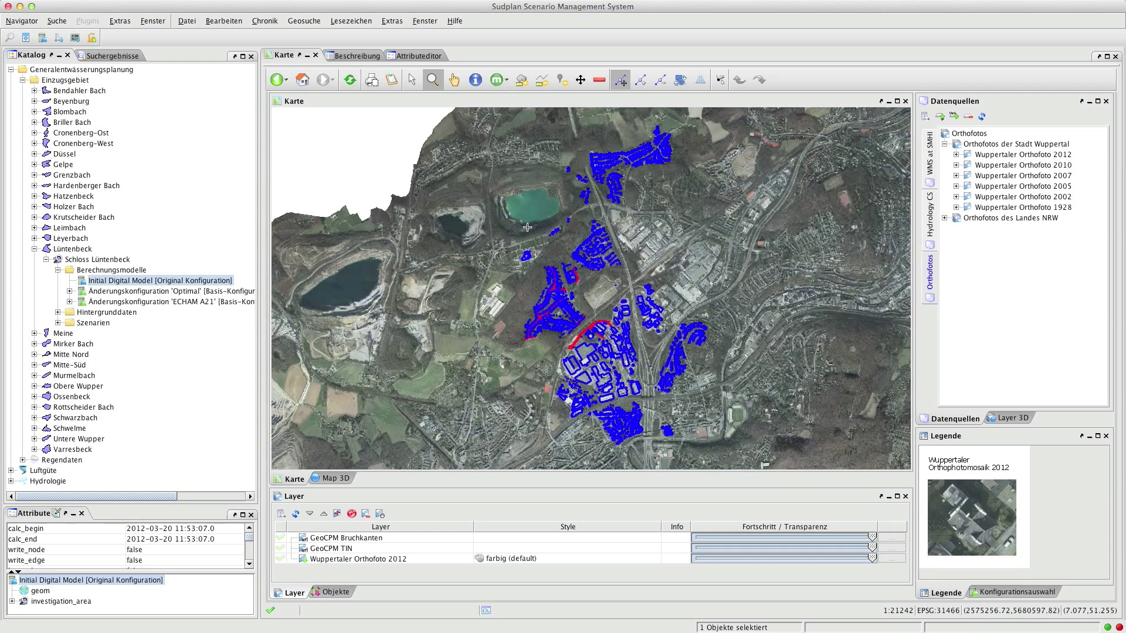
left_click_drag(552, 259, 597, 299)
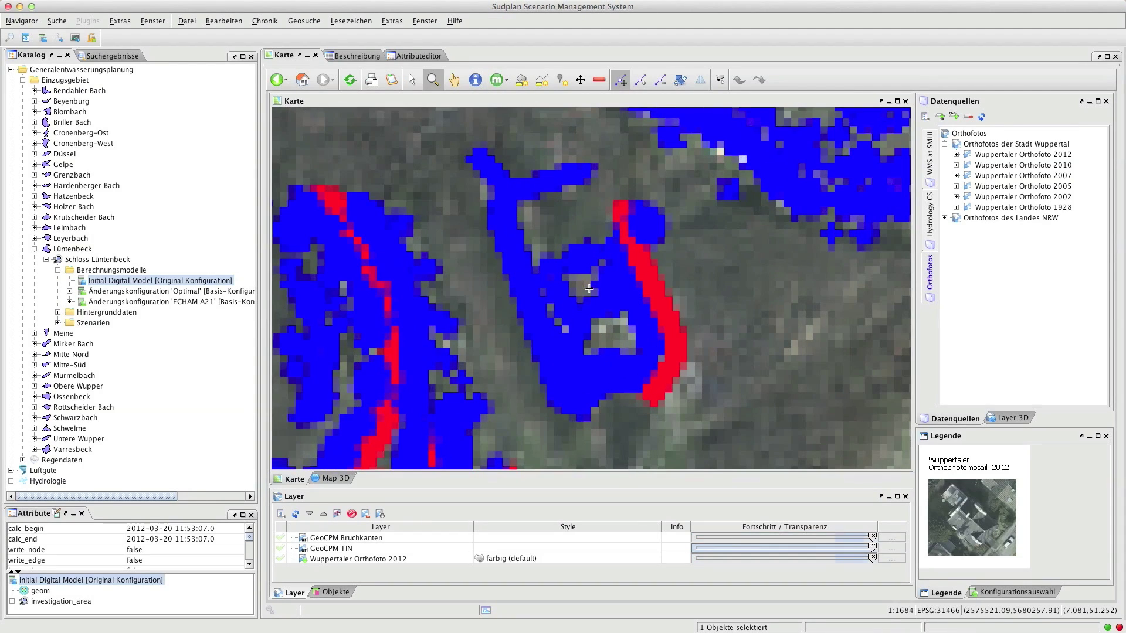
left_click_drag(512, 344, 783, 460)
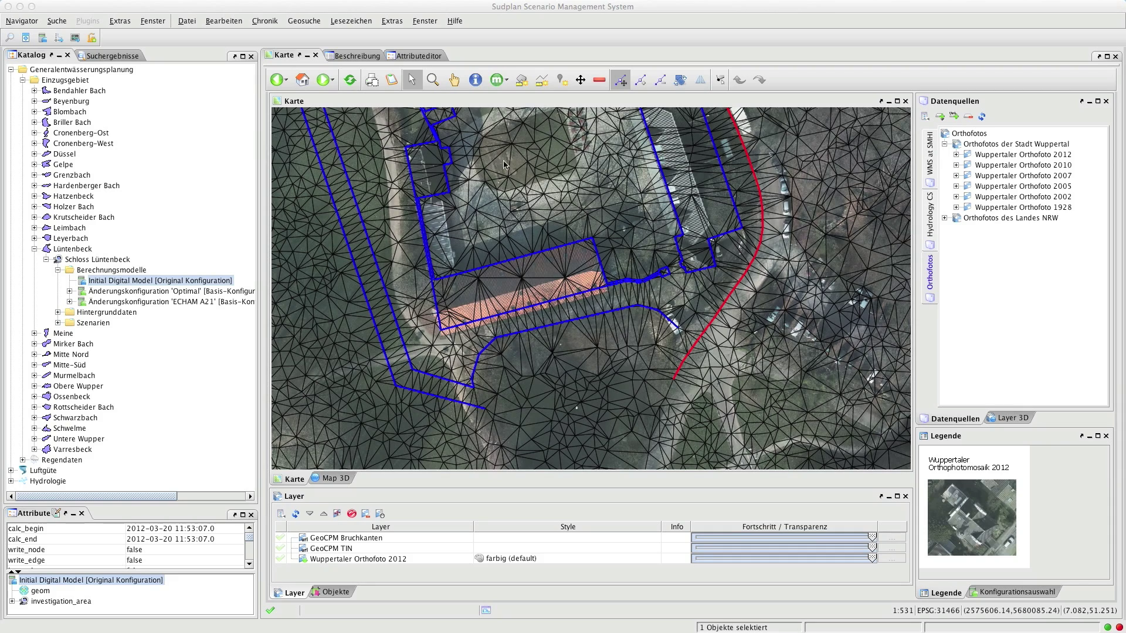
- Place a new point on the map in the meadow just west of the castle grounds
left_click(432, 80)
scroll(483, 171, "down", 4)
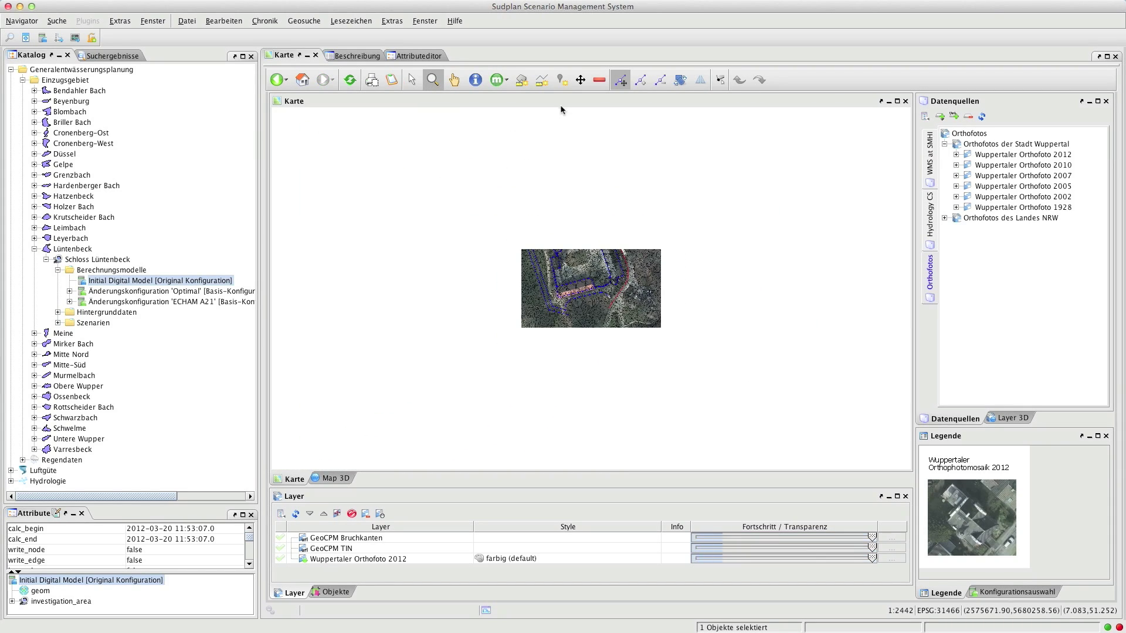
left_click(561, 81)
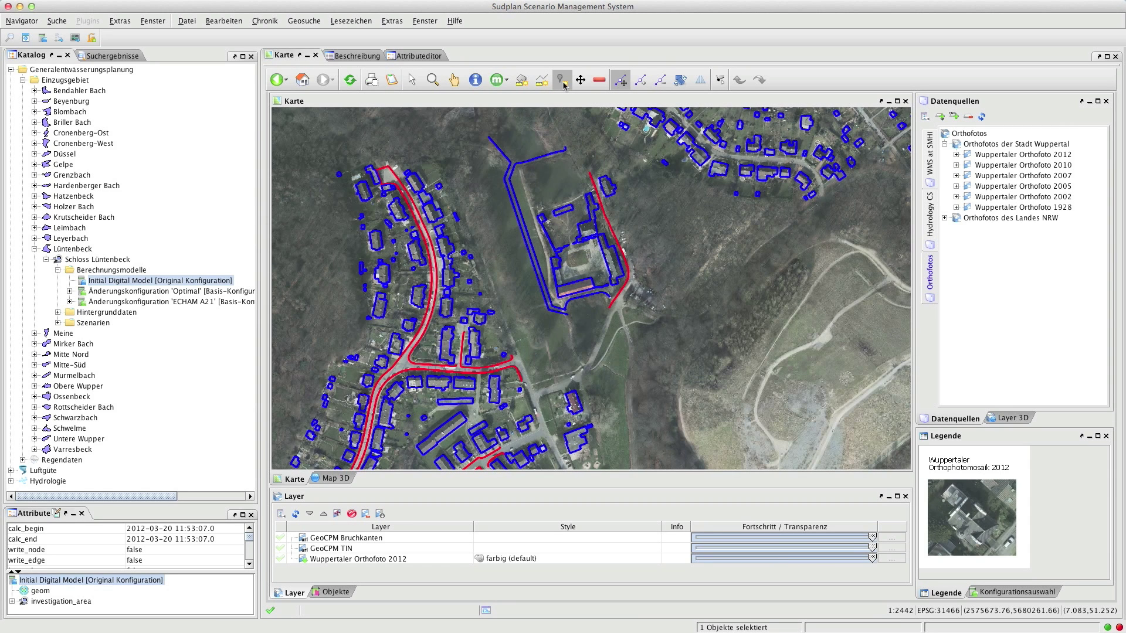
left_click(518, 278)
- Rename the new map point in the object list as "Demo Messstationspunkt"
left_click(346, 593)
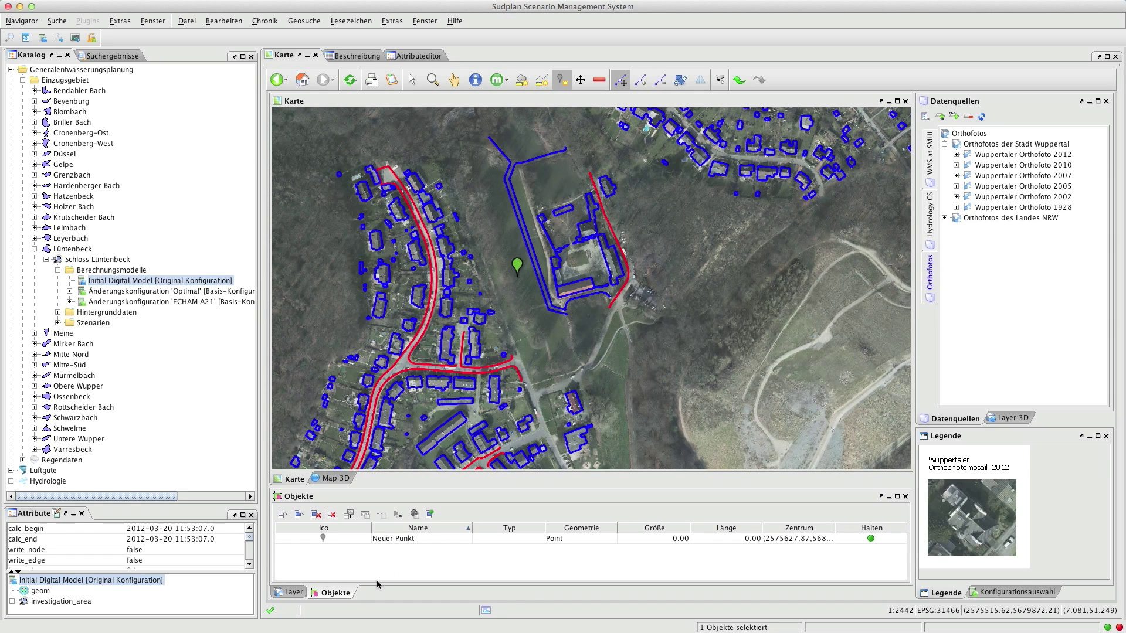
left_click(399, 540)
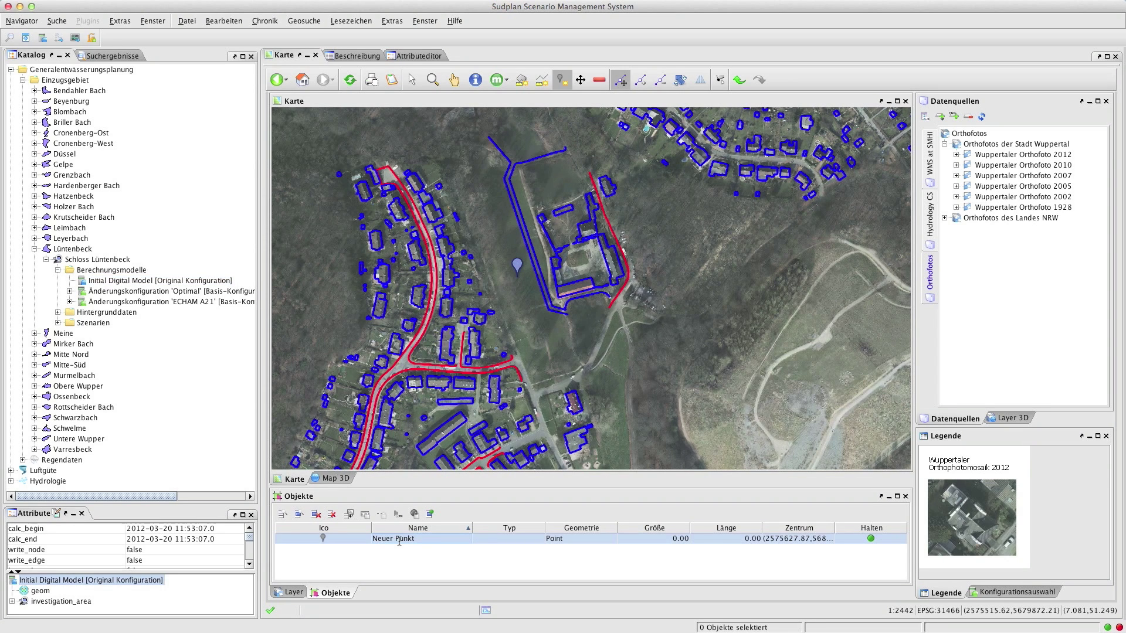
double_click(399, 539)
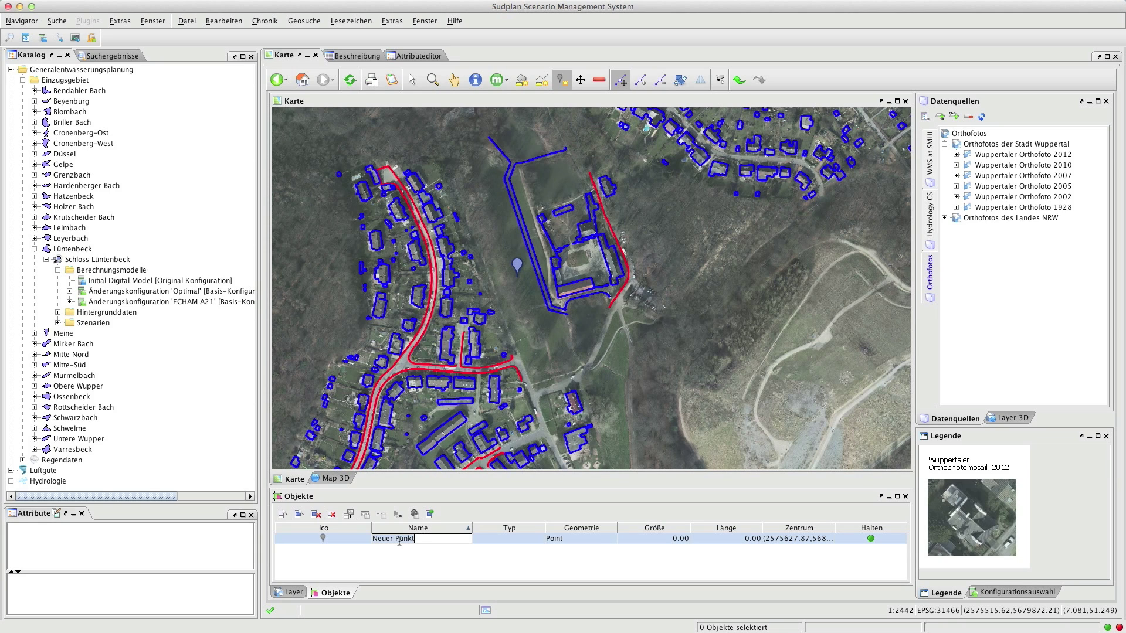
type("Demo M")
type("esst")
type("tationspunk")
key("Return")
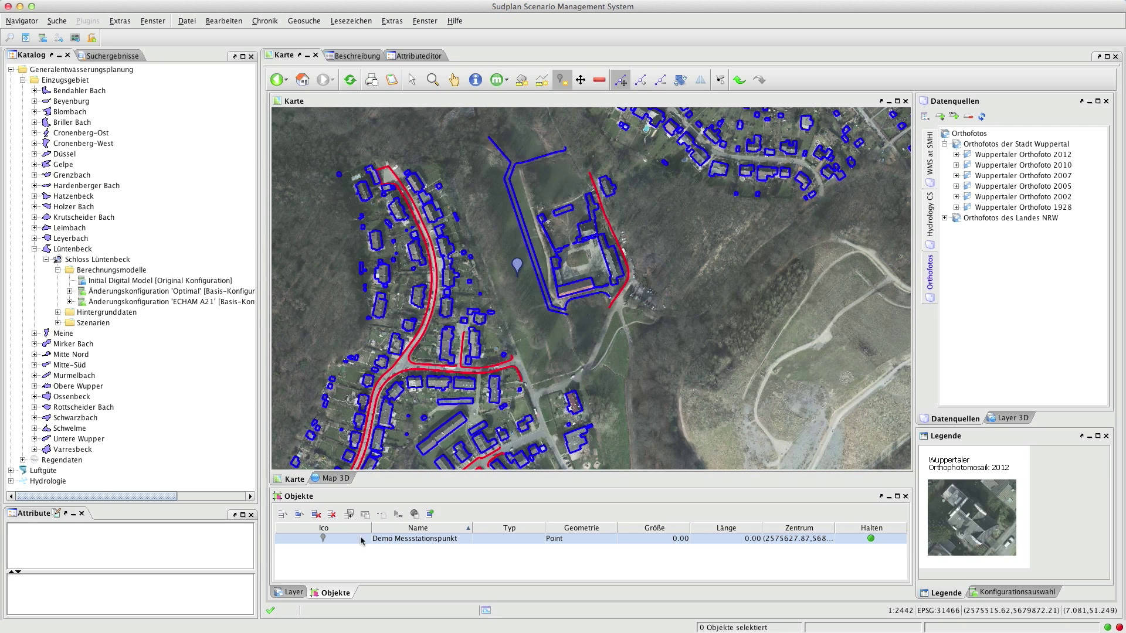
- Create a new Monitorstation object in Messstationen under Regendaten and name it "Lüntenbeck Demostation"
left_click(23, 461)
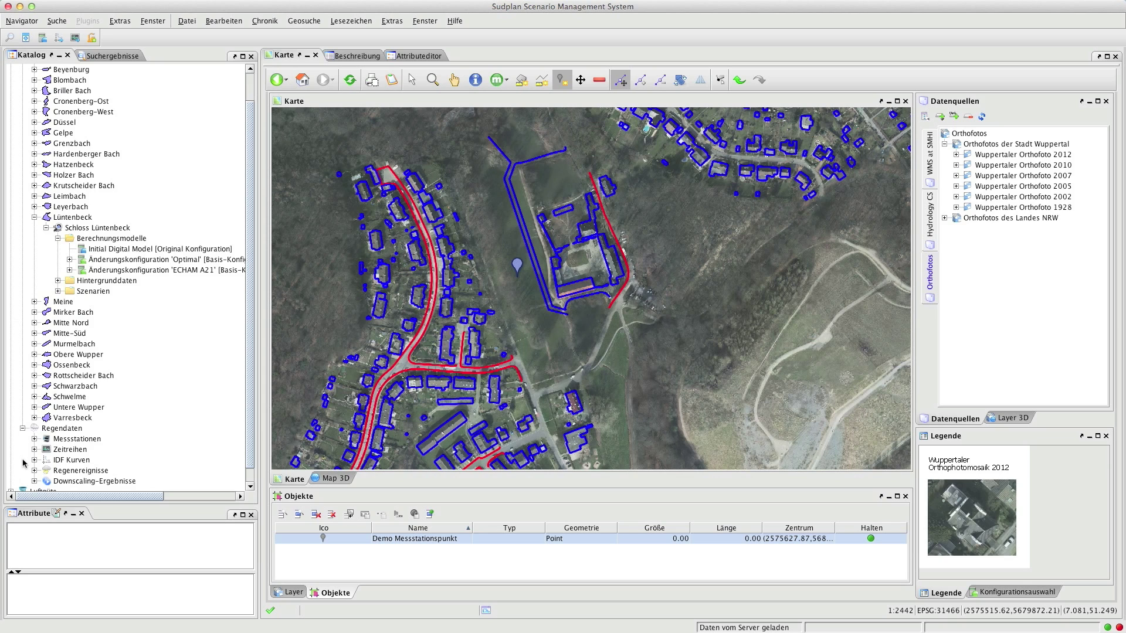
right_click(75, 444)
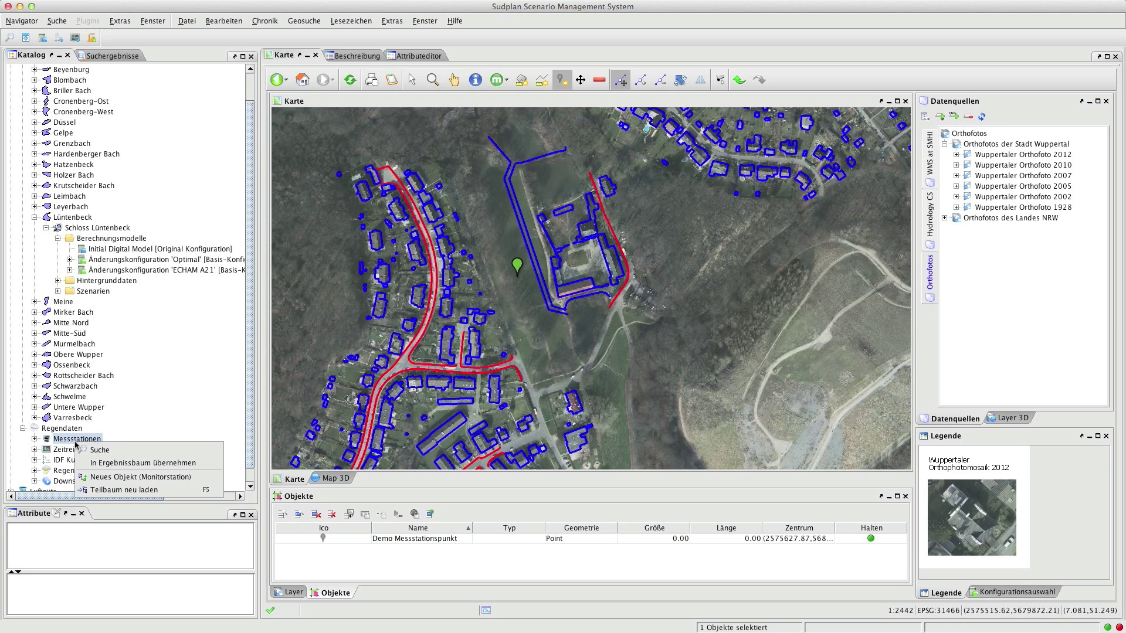
left_click(188, 479)
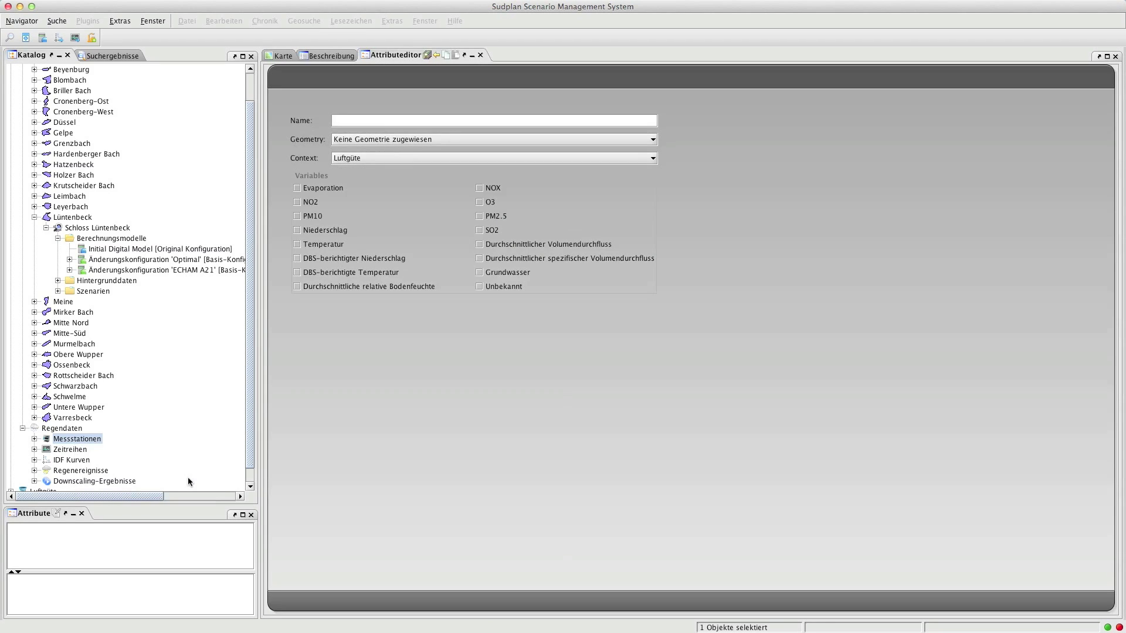
left_click(351, 118)
type("Lüntenbeck Demostation")
- Set the station's context to Niederschlag and enable the Niederschlag variable
left_click(354, 157)
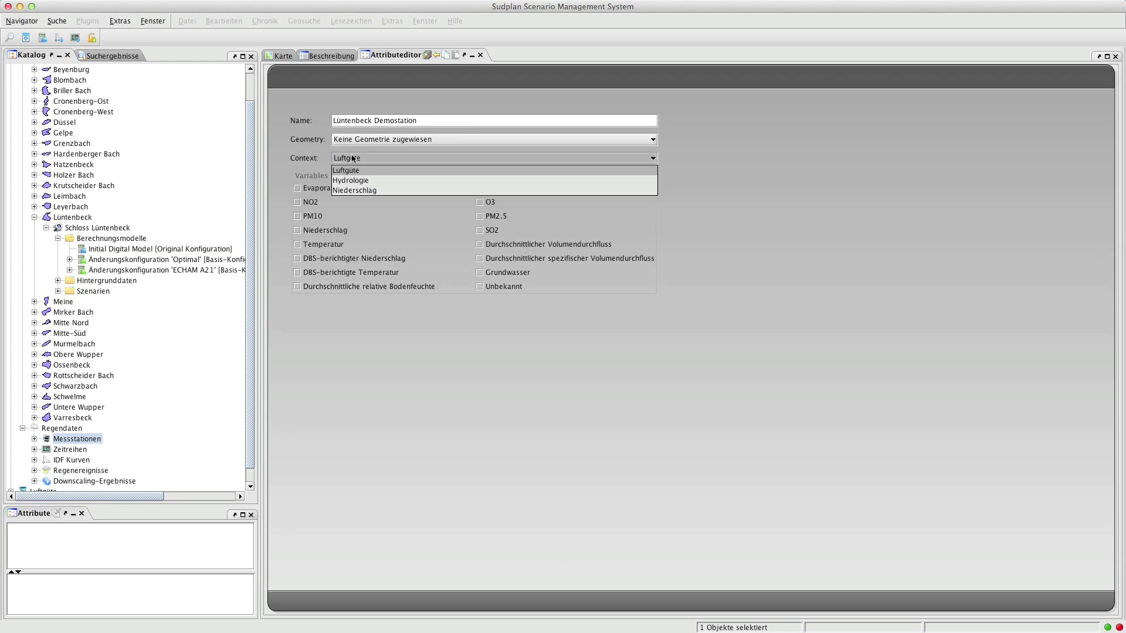
left_click(355, 190)
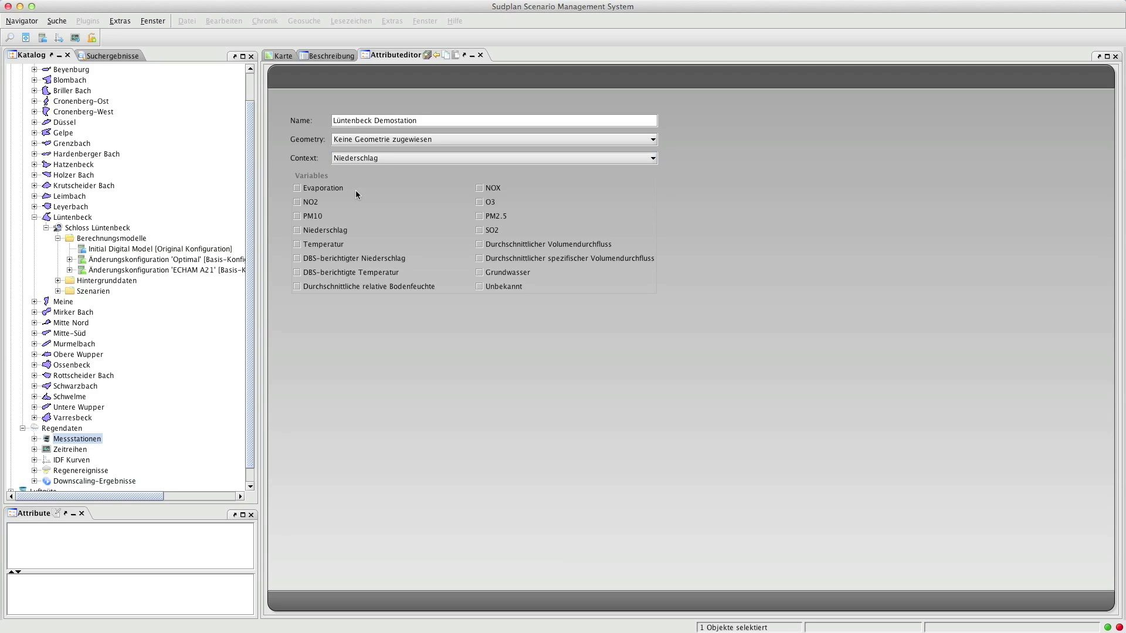
left_click(332, 232)
- Assign Demo Messstationspunkt as the station's geometry and convert it to reference system 4326
left_click(437, 139)
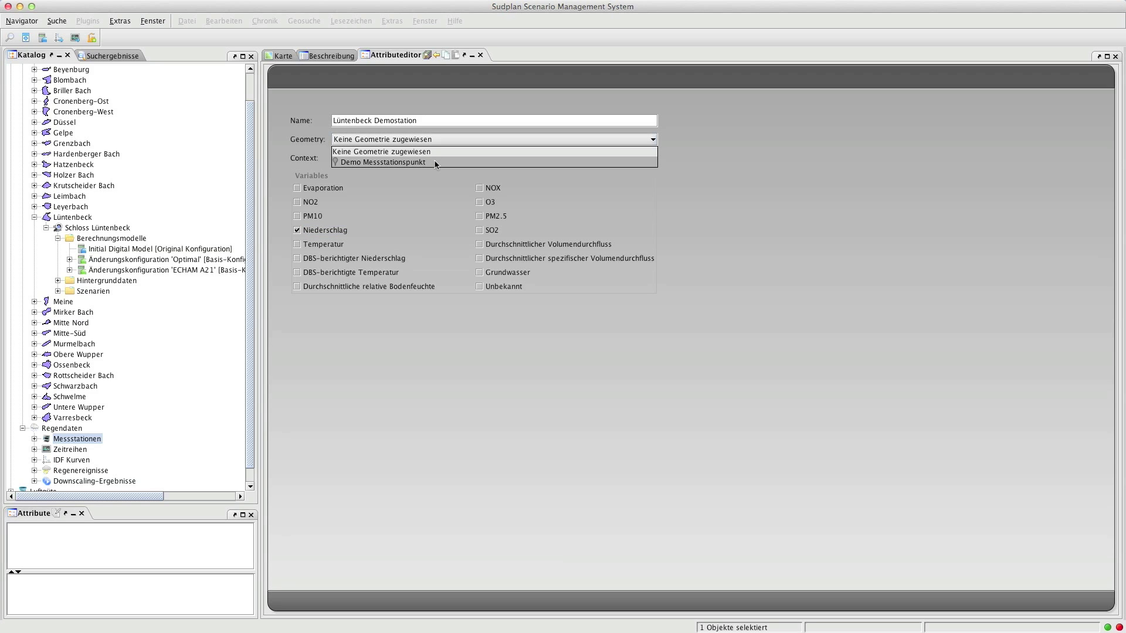
left_click(437, 163)
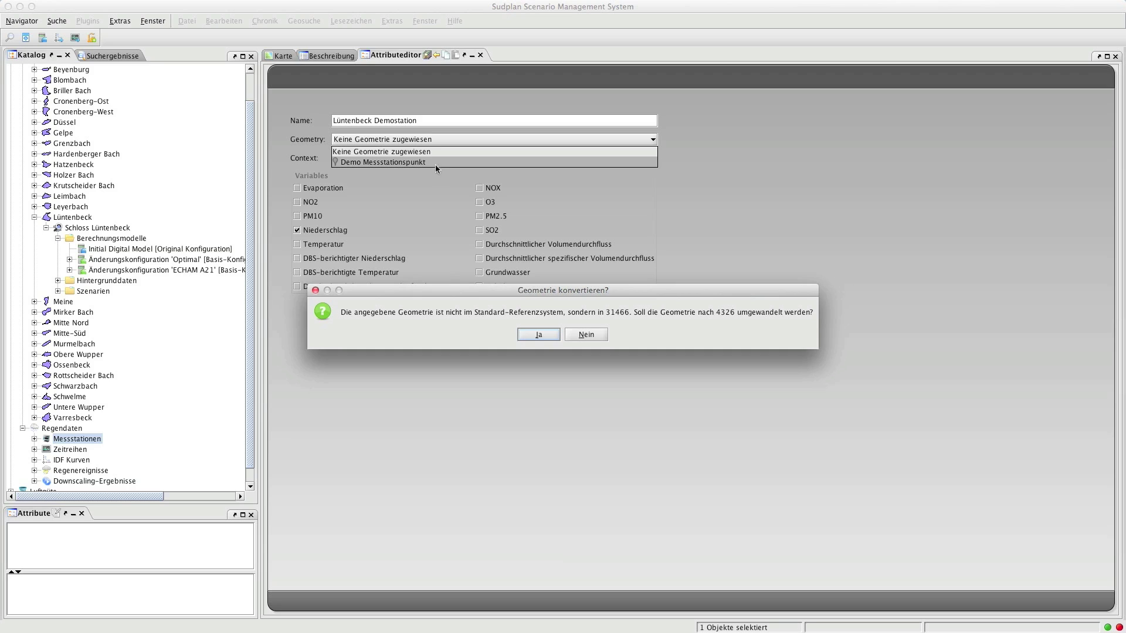
left_click(539, 335)
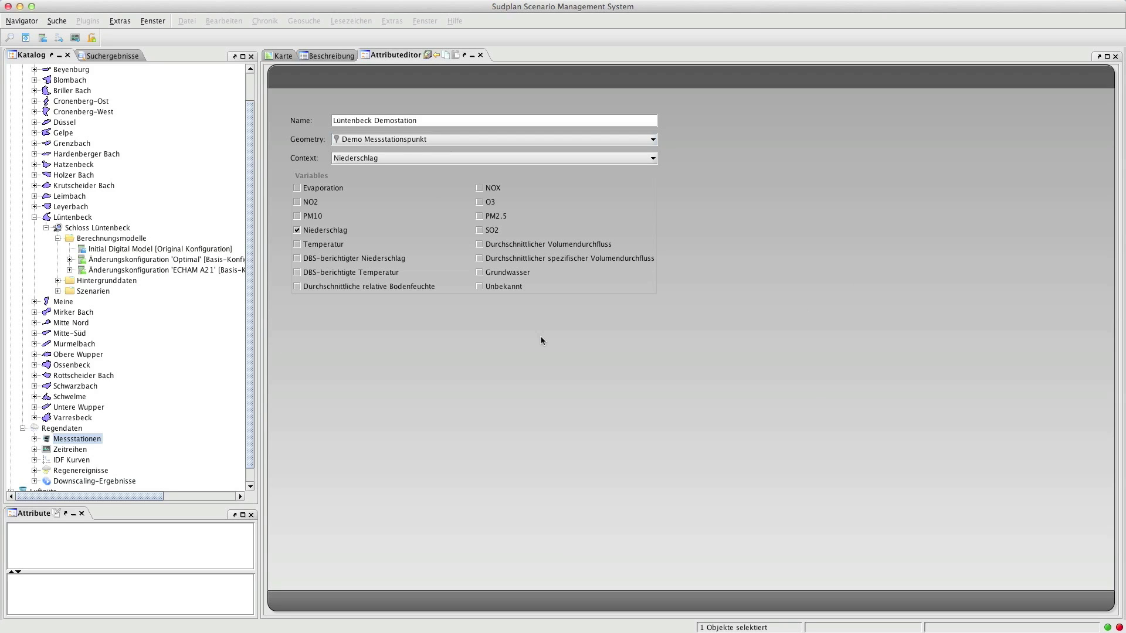
- Save the new Lüntenbeck Demostation and close the confirmation message
left_click(427, 56)
left_click(636, 355)
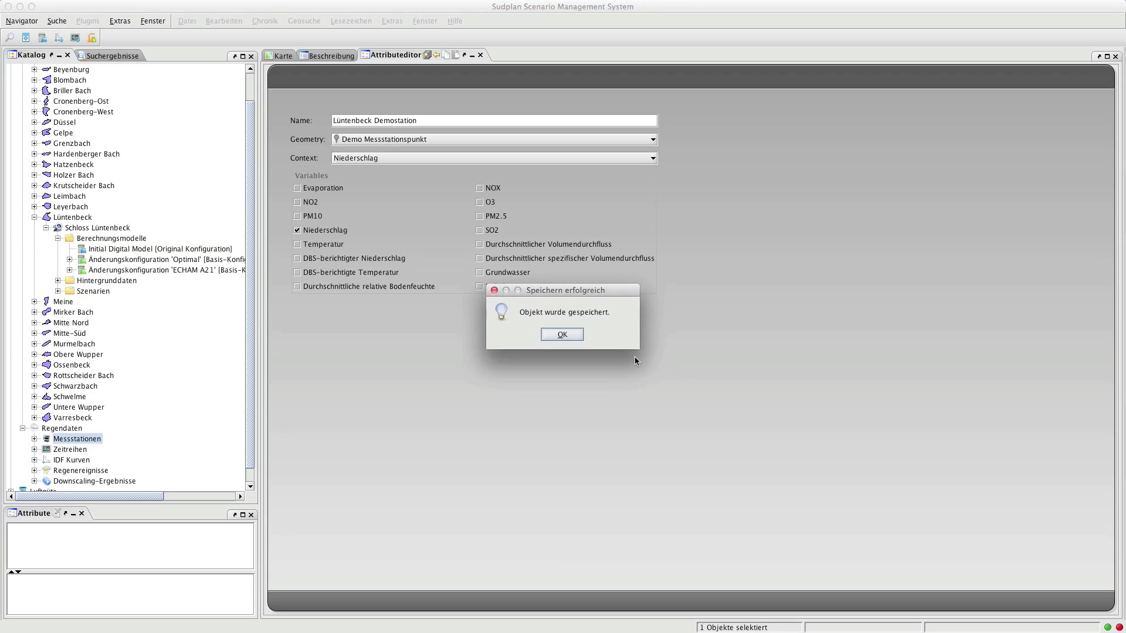
left_click(579, 337)
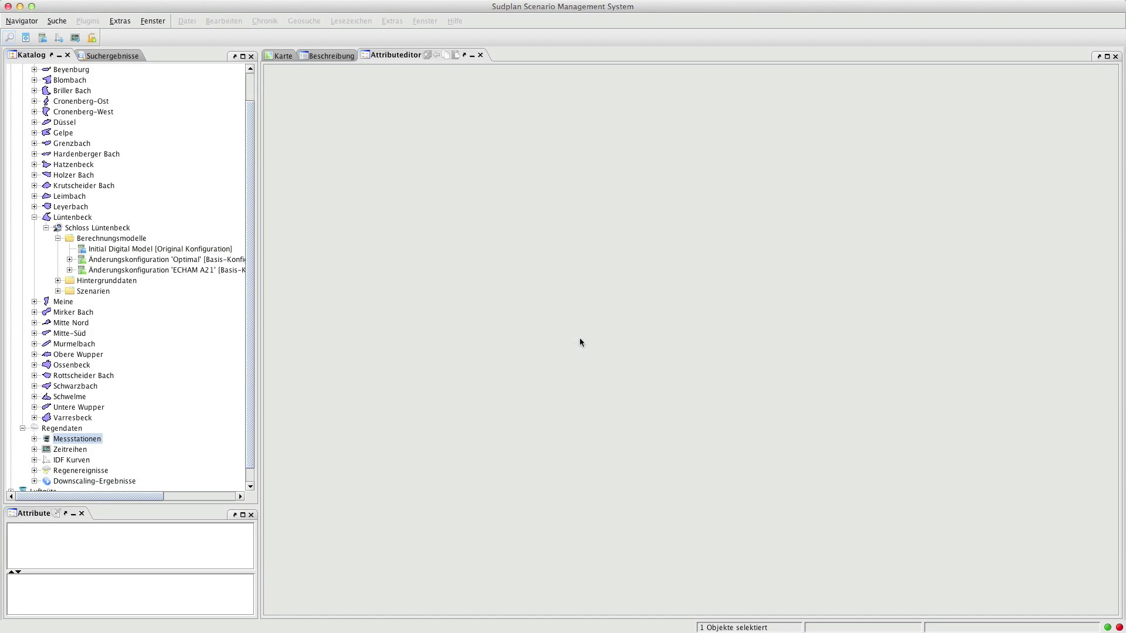
- Replace Demo Messstationspunkt on the map with the Lüntenbeck Demostation from the Messstationen catalogue
left_click(34, 439)
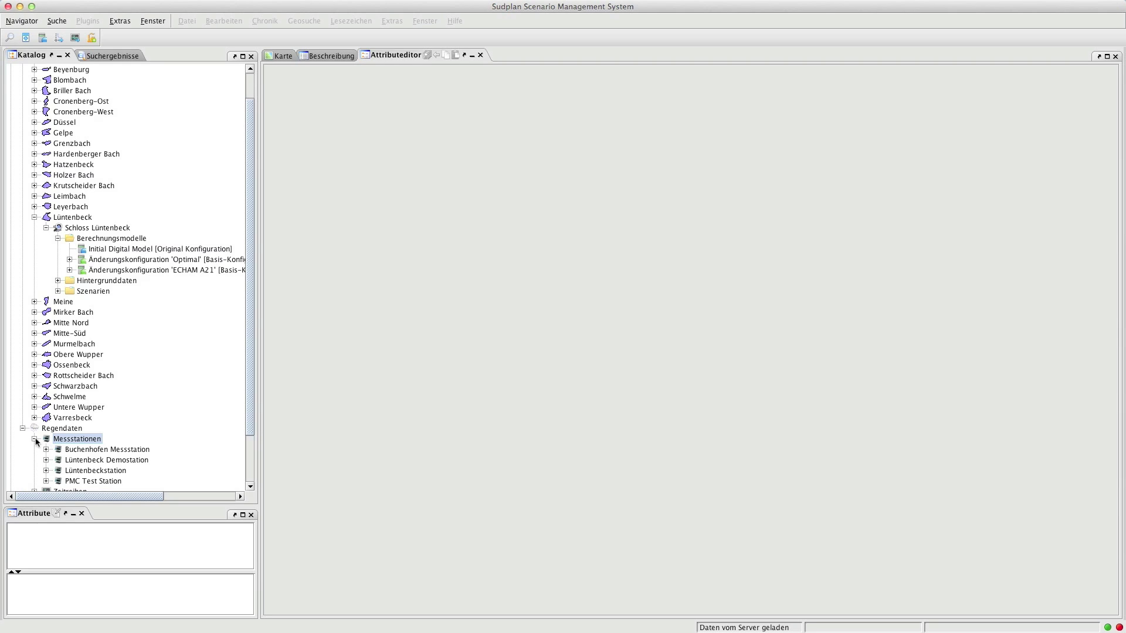
left_click(78, 461)
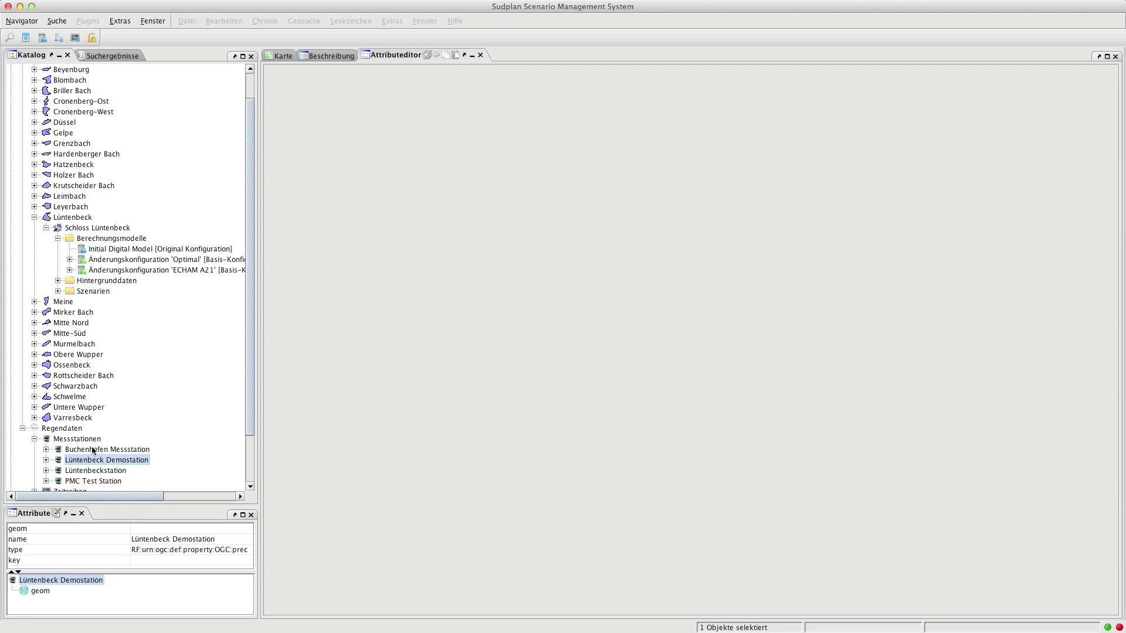
left_click(324, 58)
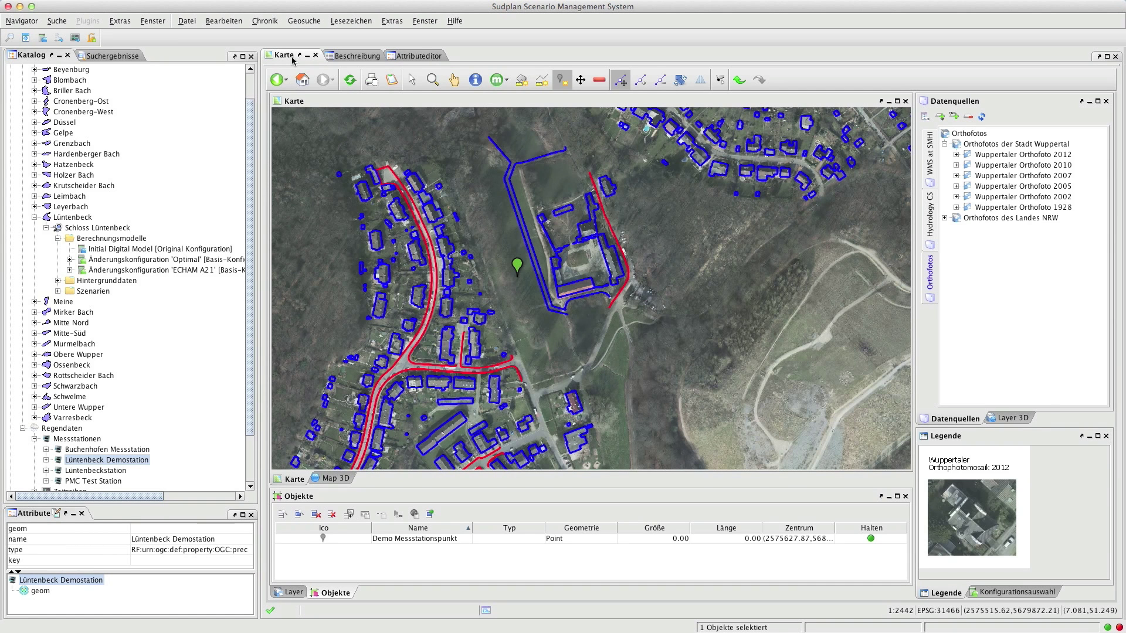
left_click(315, 514)
left_click_drag(148, 462, 445, 426)
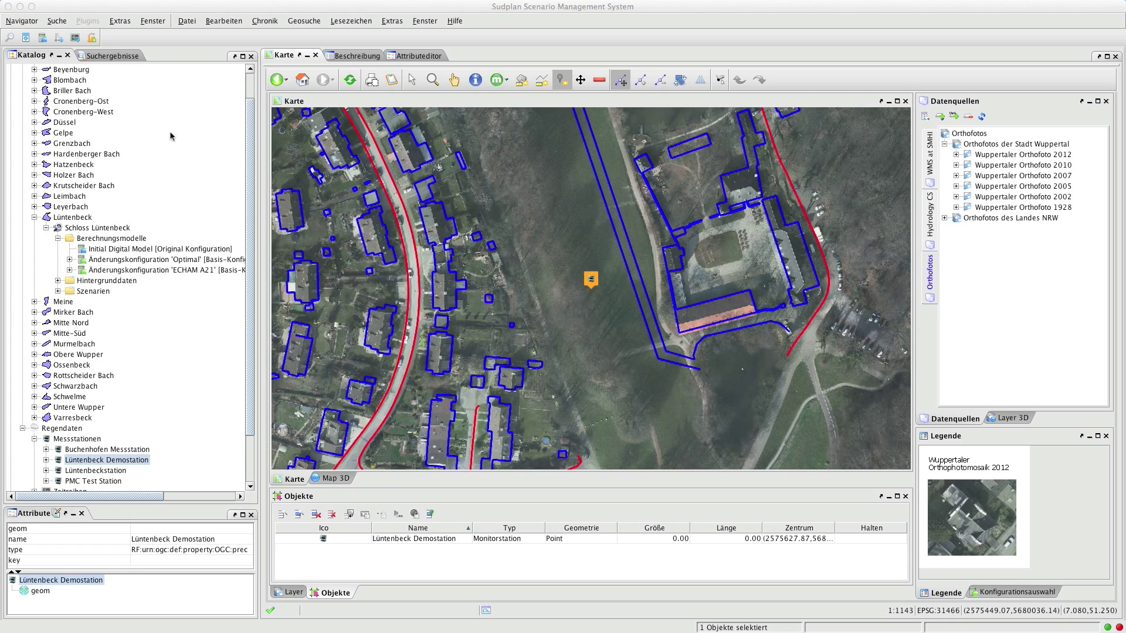
- Start an IDF import with kostra11.csv as the input file
left_click(61, 39)
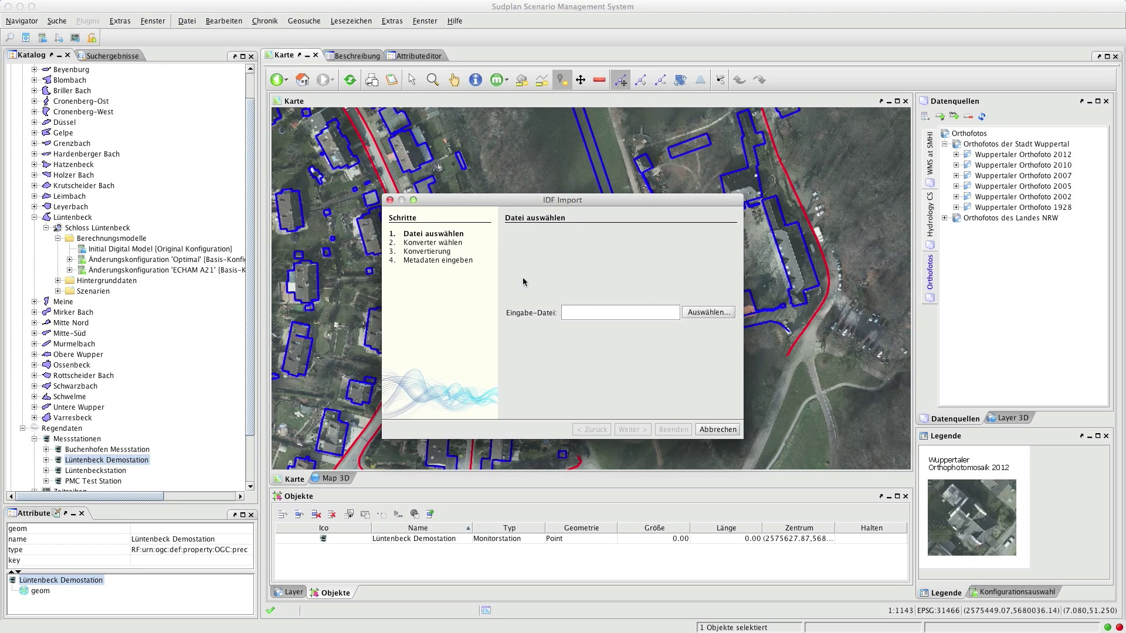
left_click(710, 316)
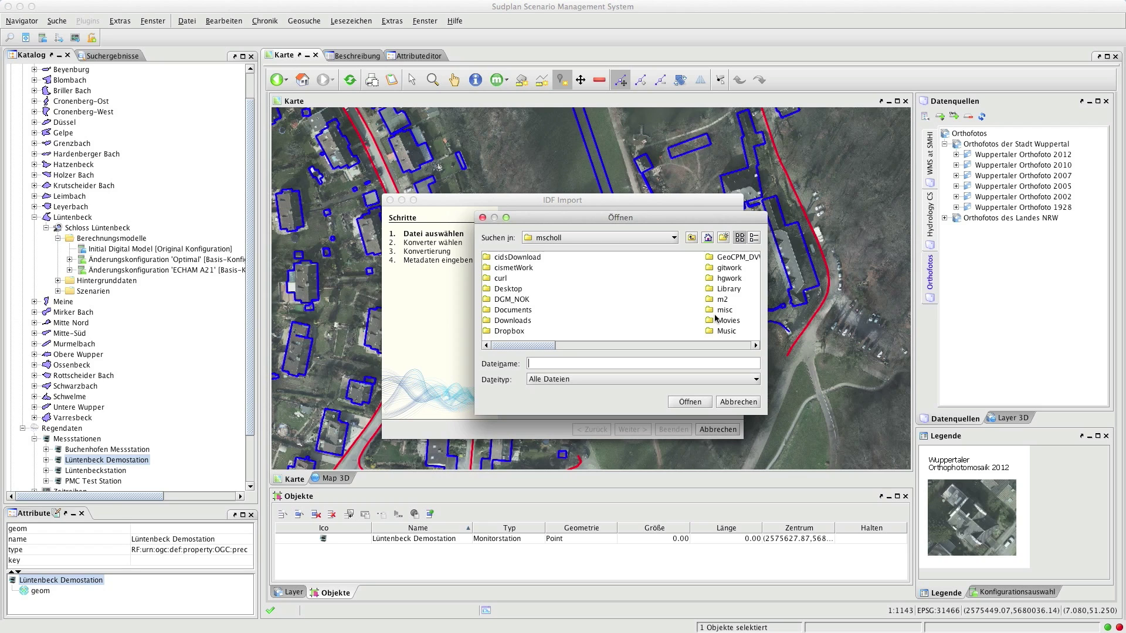
scroll(710, 329, "right", 10)
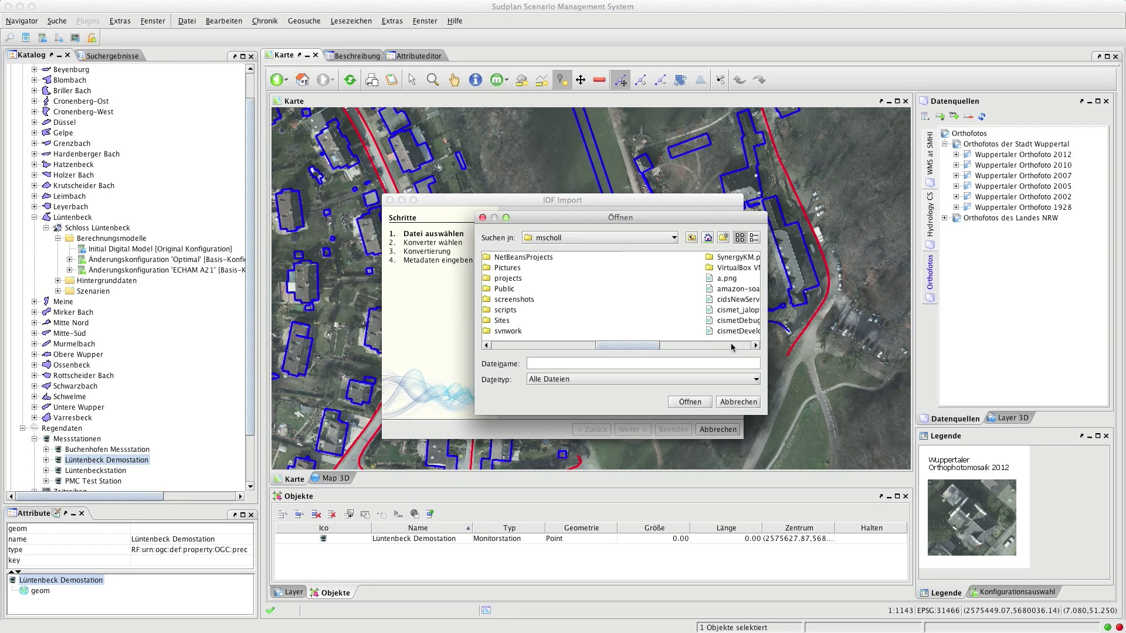
left_click(574, 289)
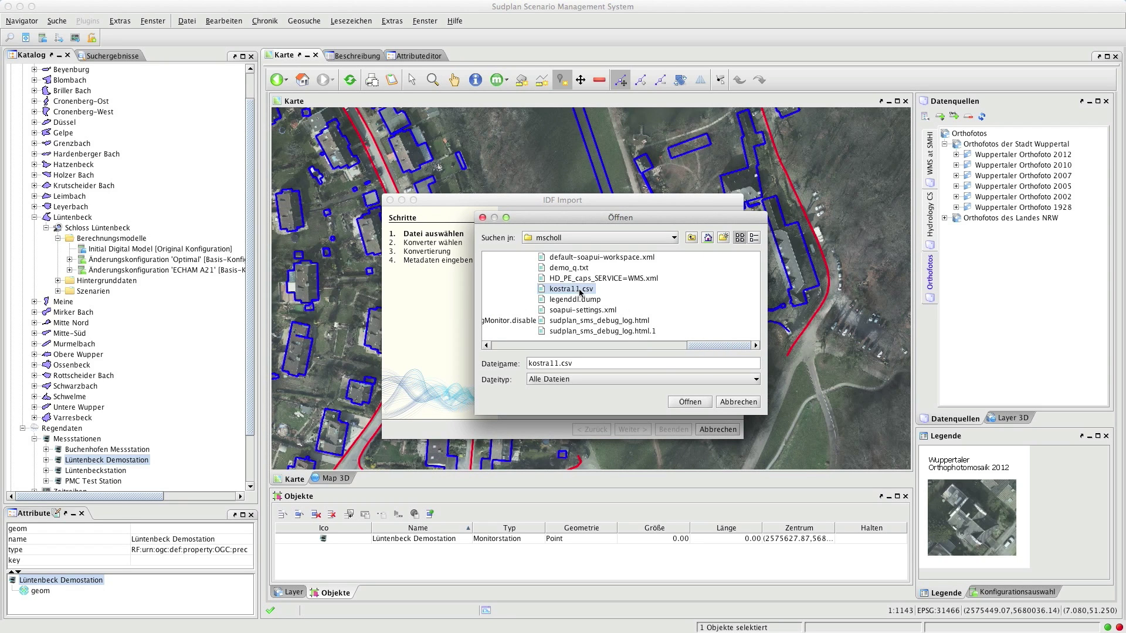
left_click(691, 403)
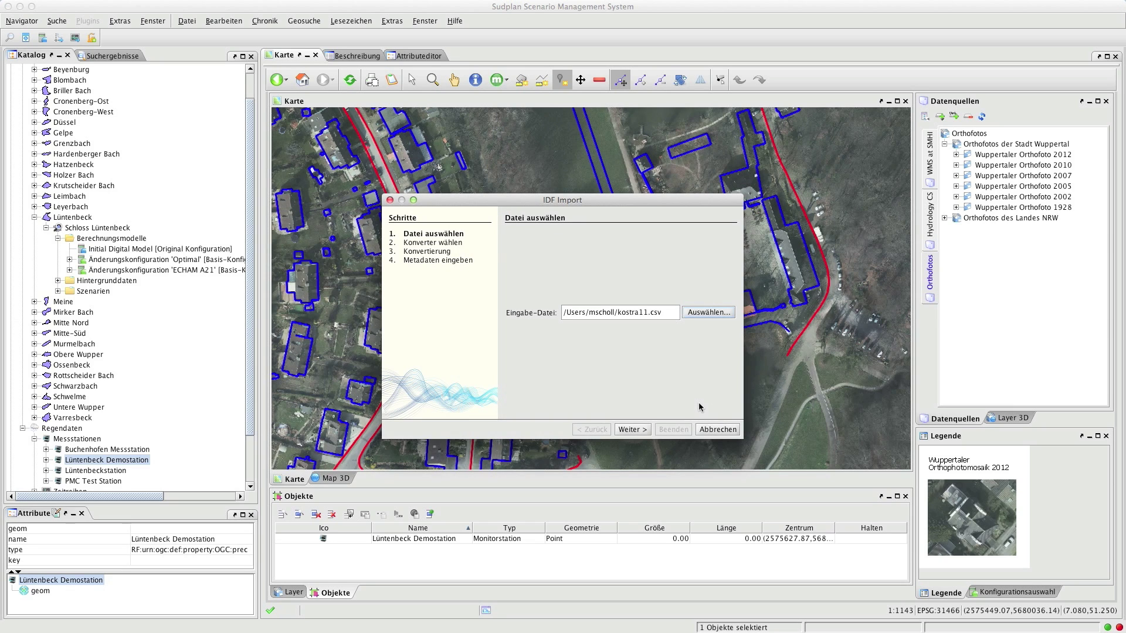
- Convert the IDF file using CVS Konverter #2
left_click(647, 430)
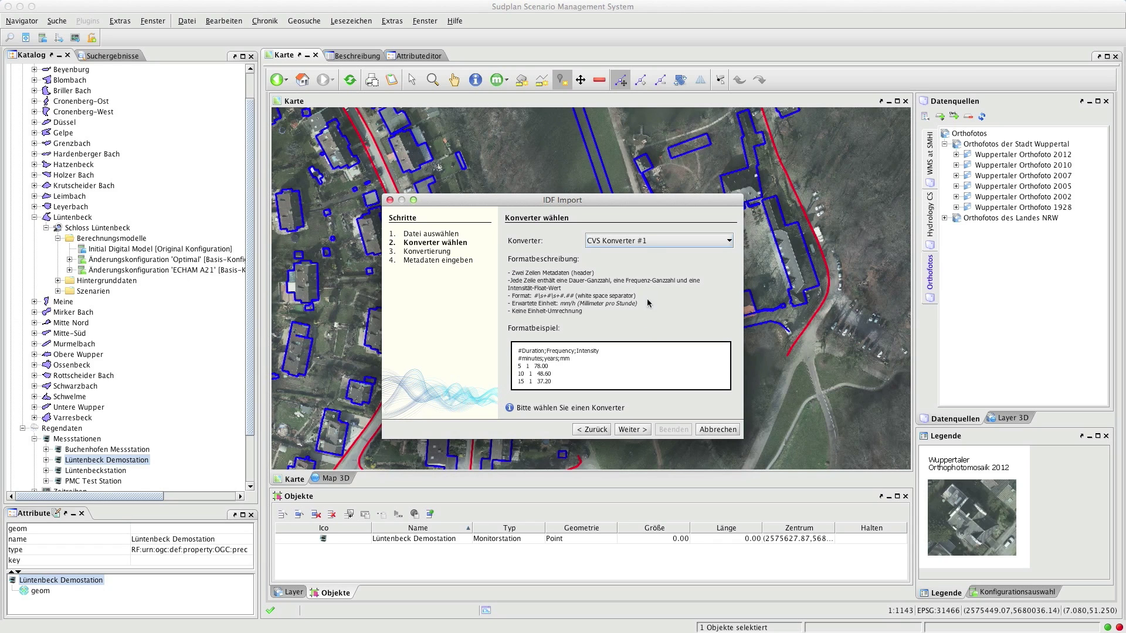
left_click(646, 246)
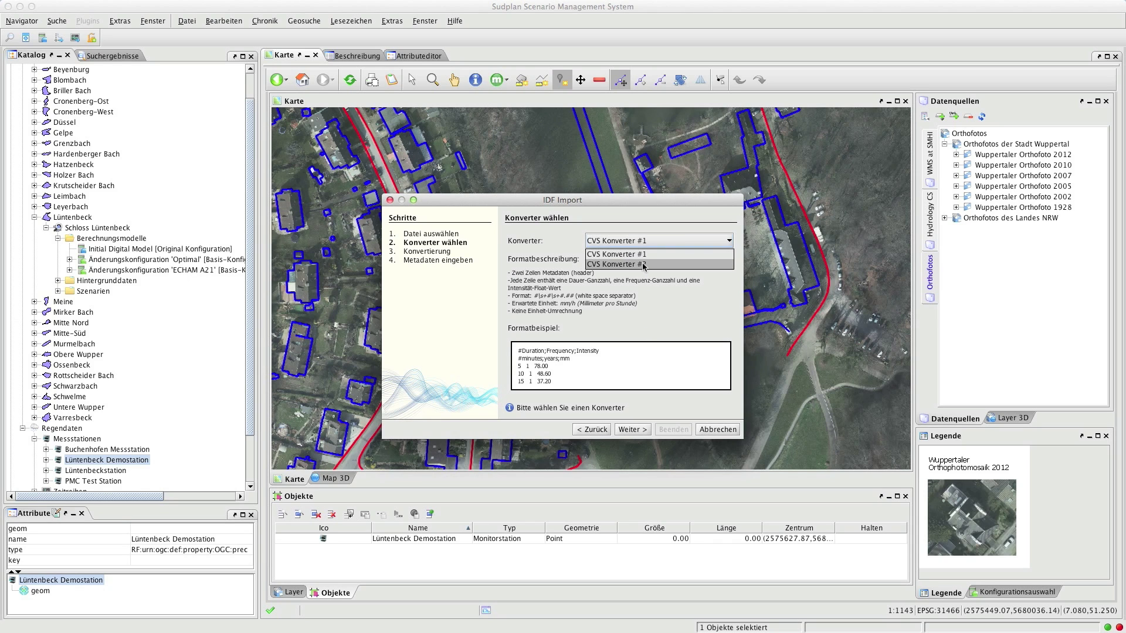
left_click(644, 264)
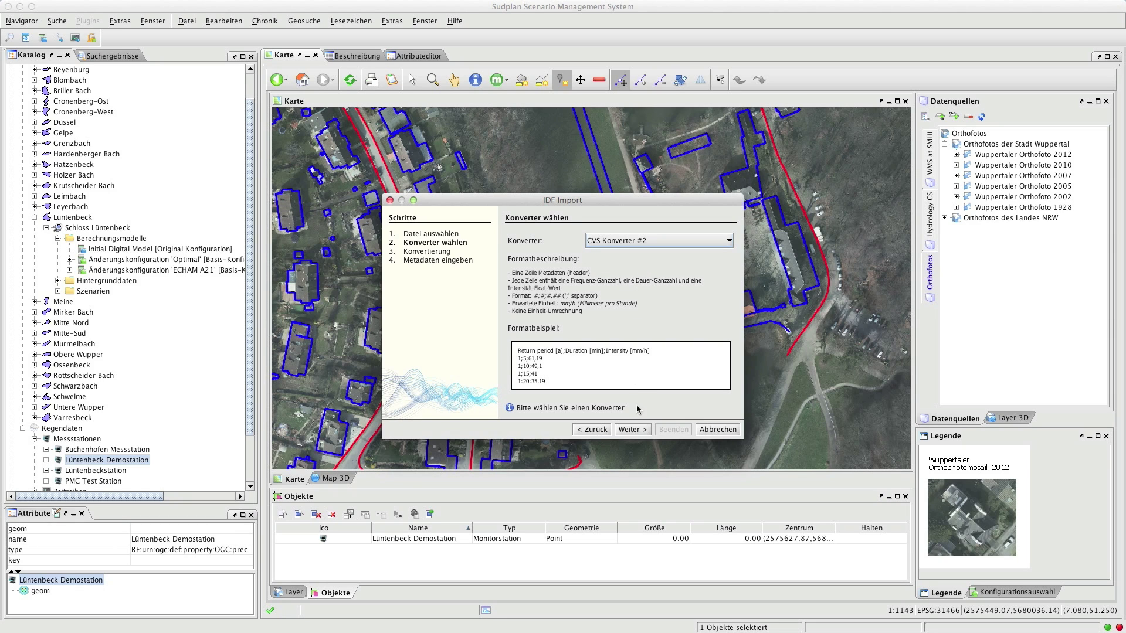
left_click(638, 434)
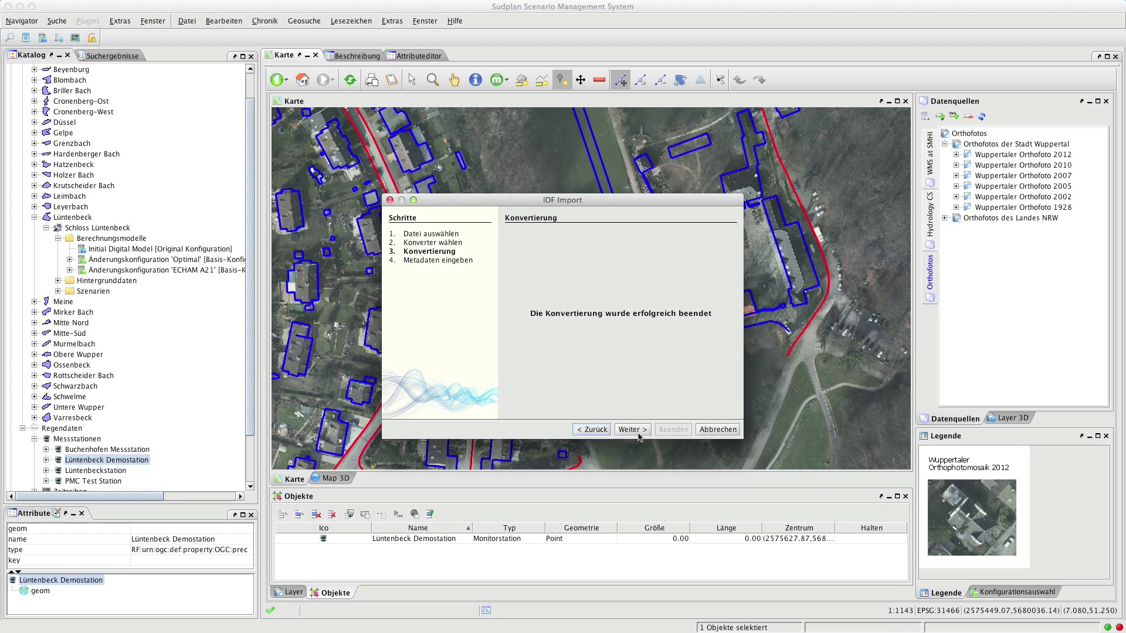
- Name the import "Demo IDF Kurve", assign it to Lüntenbeck Demostation with year 1987, and finish the import
left_click(633, 429)
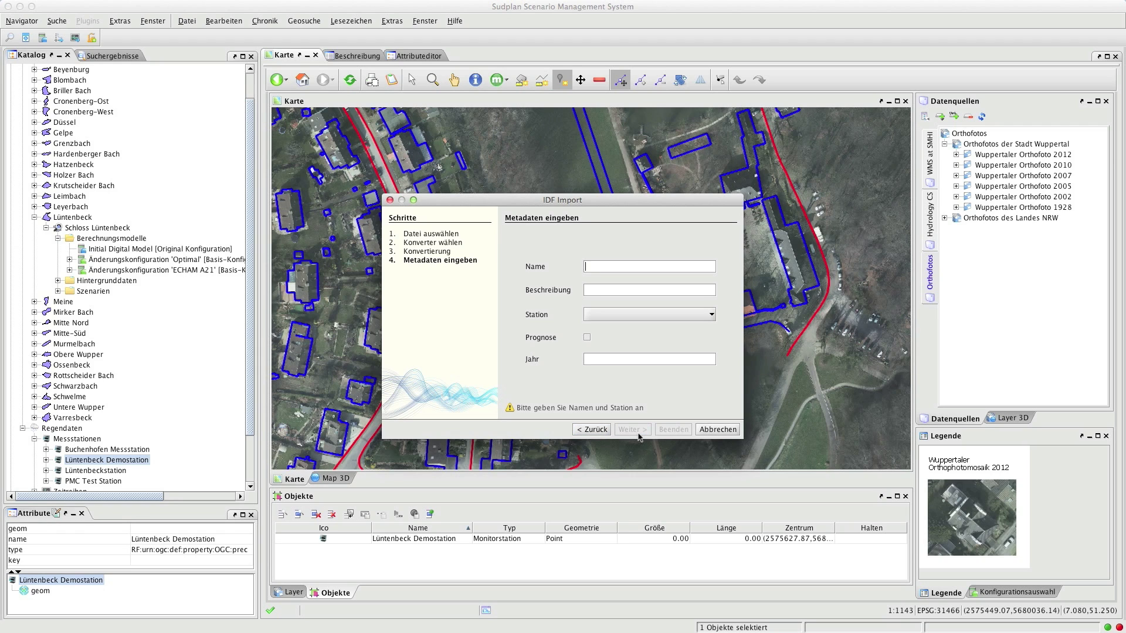
type("Demo IDF Kur")
left_click(642, 315)
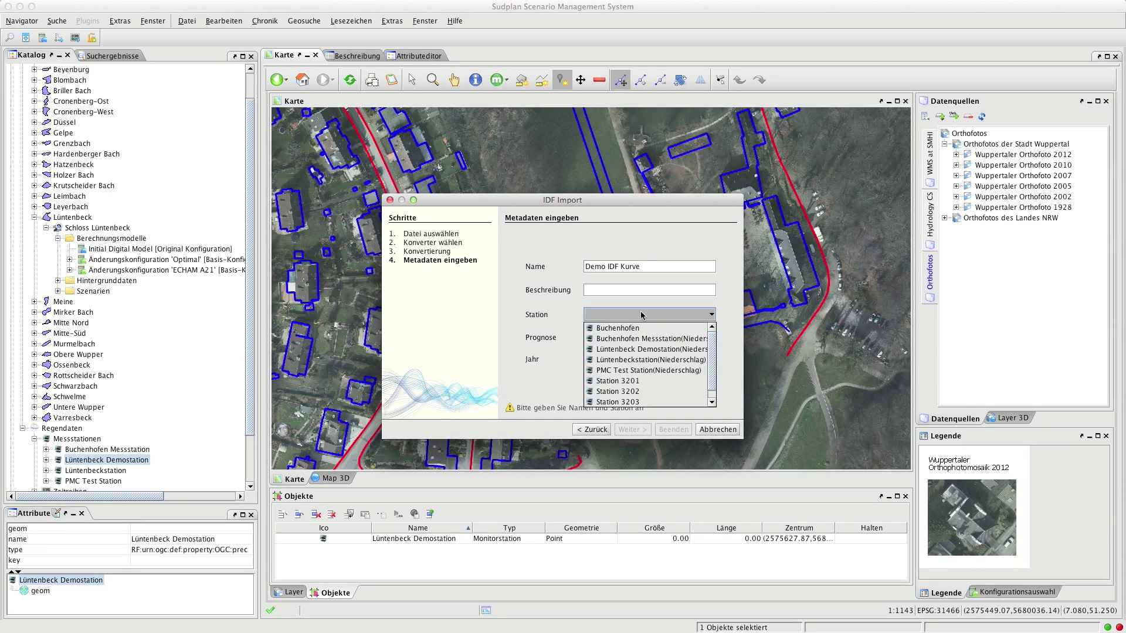
left_click(642, 350)
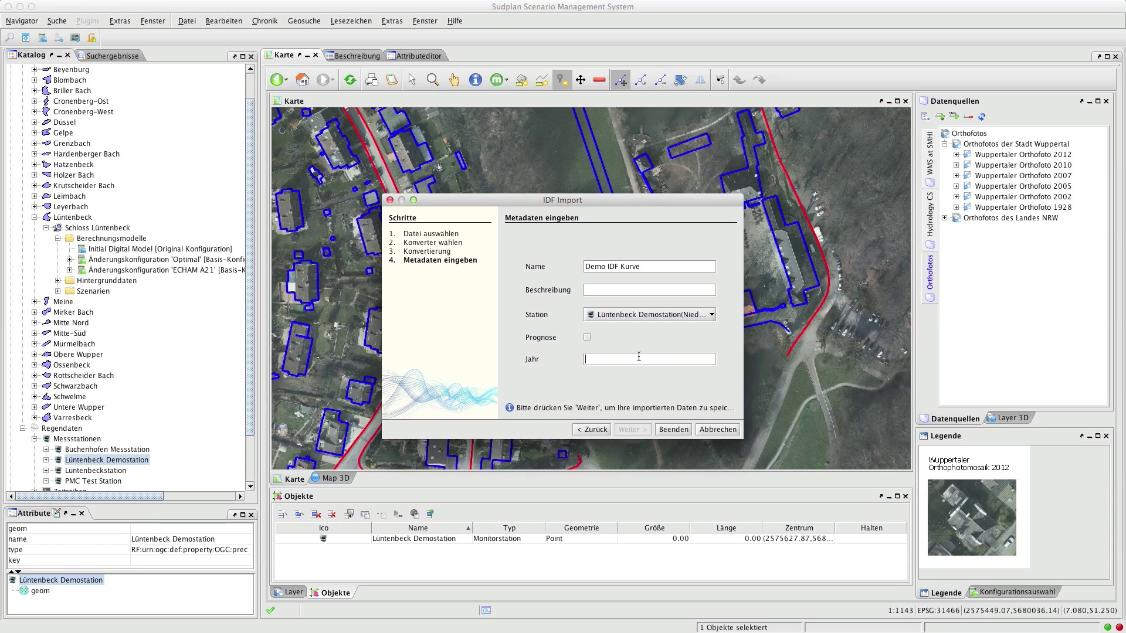
type("1987")
left_click(662, 428)
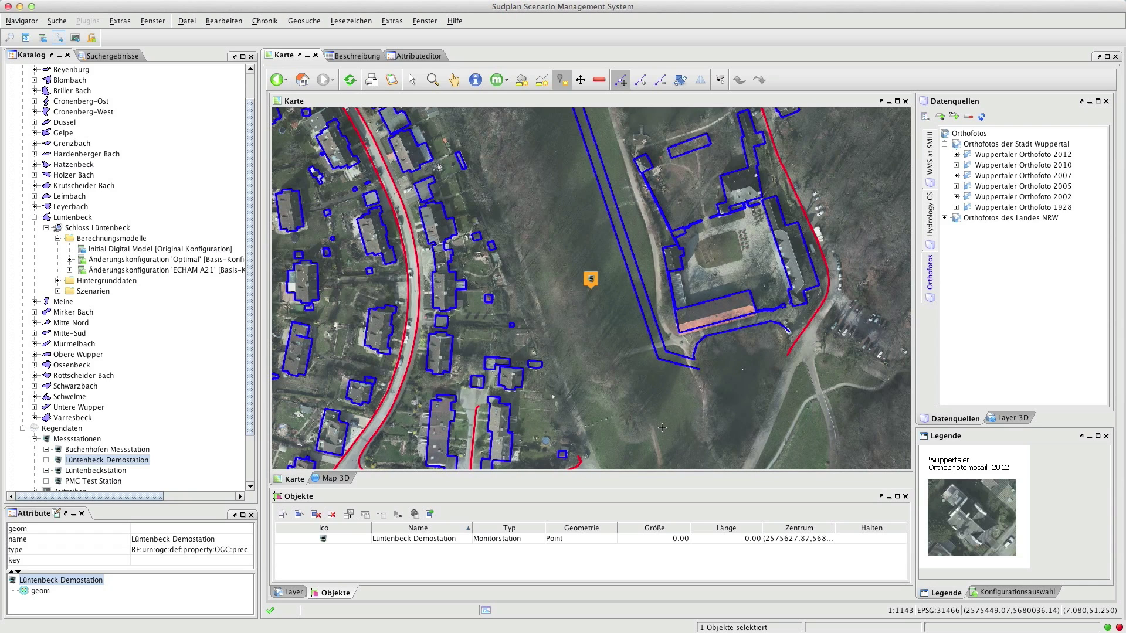
- Open the description of Demo IDF Kurve under IDF Kurven to examine its intensity table and chart
scroll(136, 461, "down", 2)
left_click(35, 444)
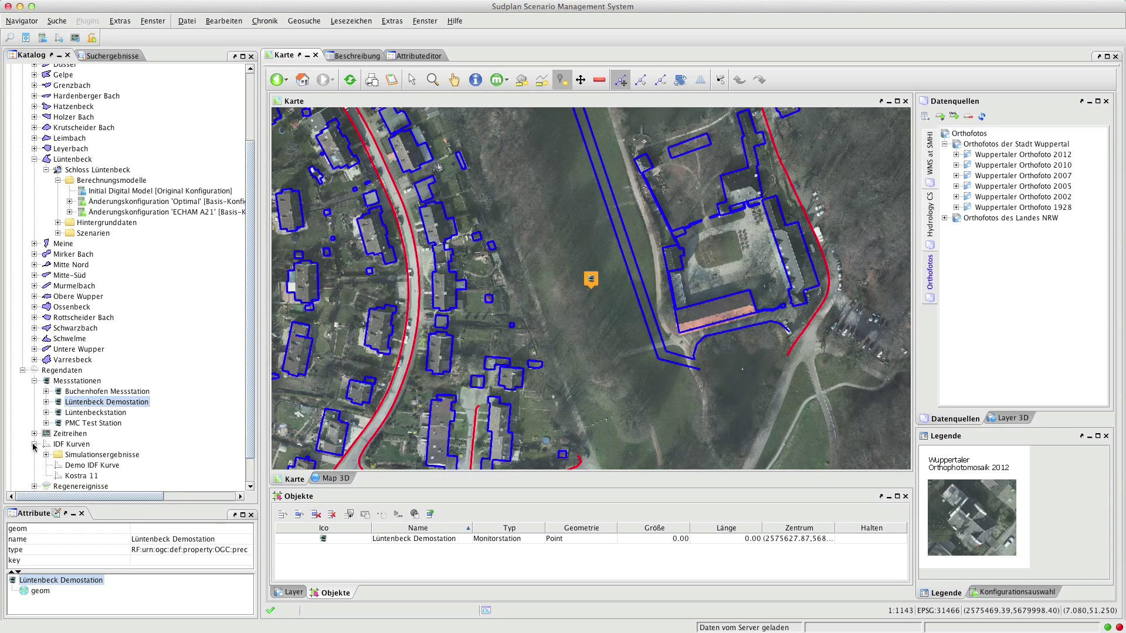
left_click(84, 465)
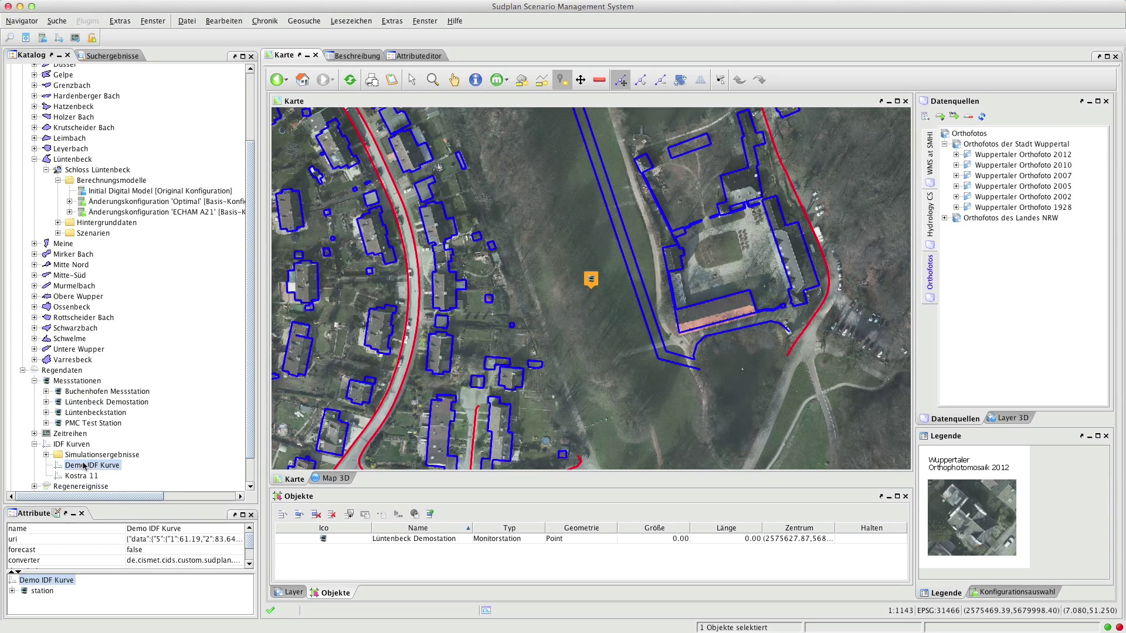
left_click(366, 56)
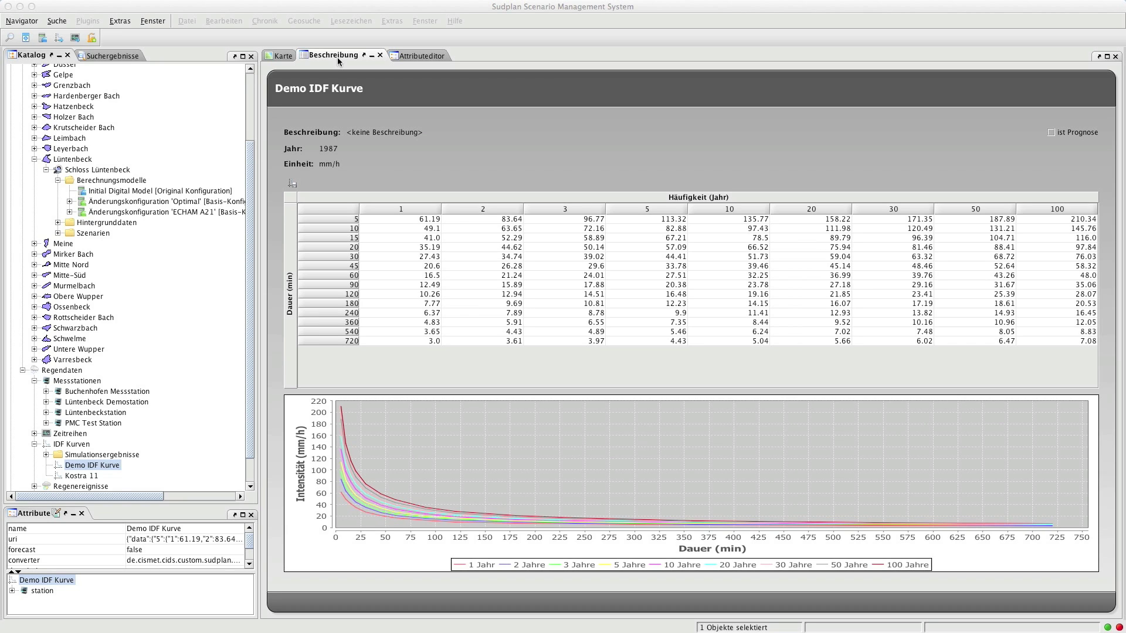
- Start an Euler Type II calculation from the 100-year intensities for durations of 5 to 90 minutes
left_click_drag(1081, 219, 1081, 286)
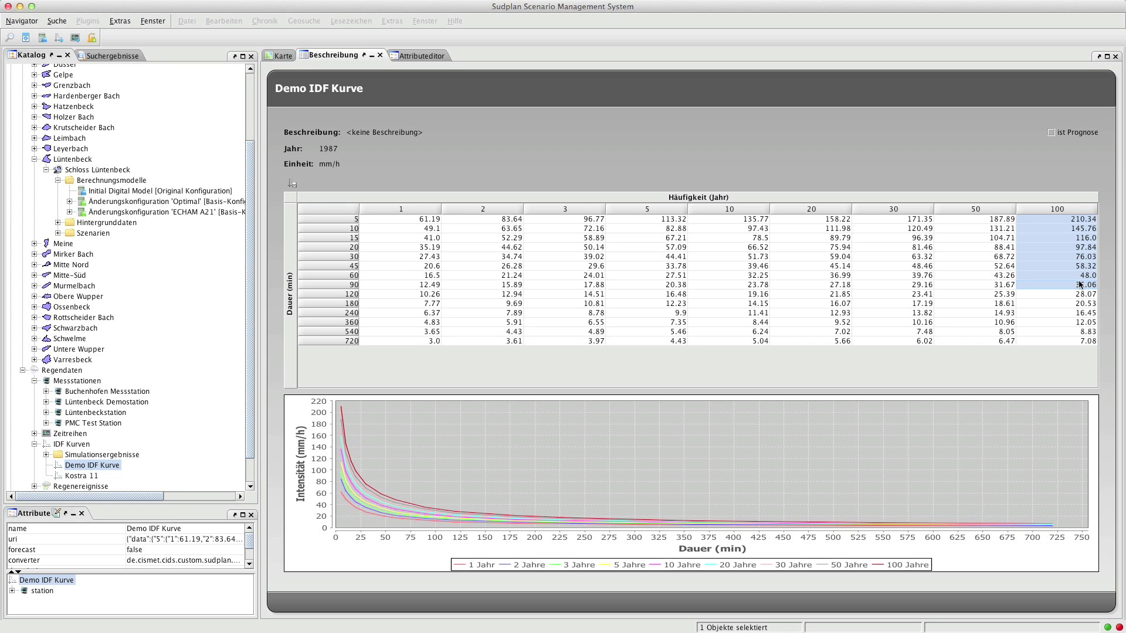
right_click(1080, 284)
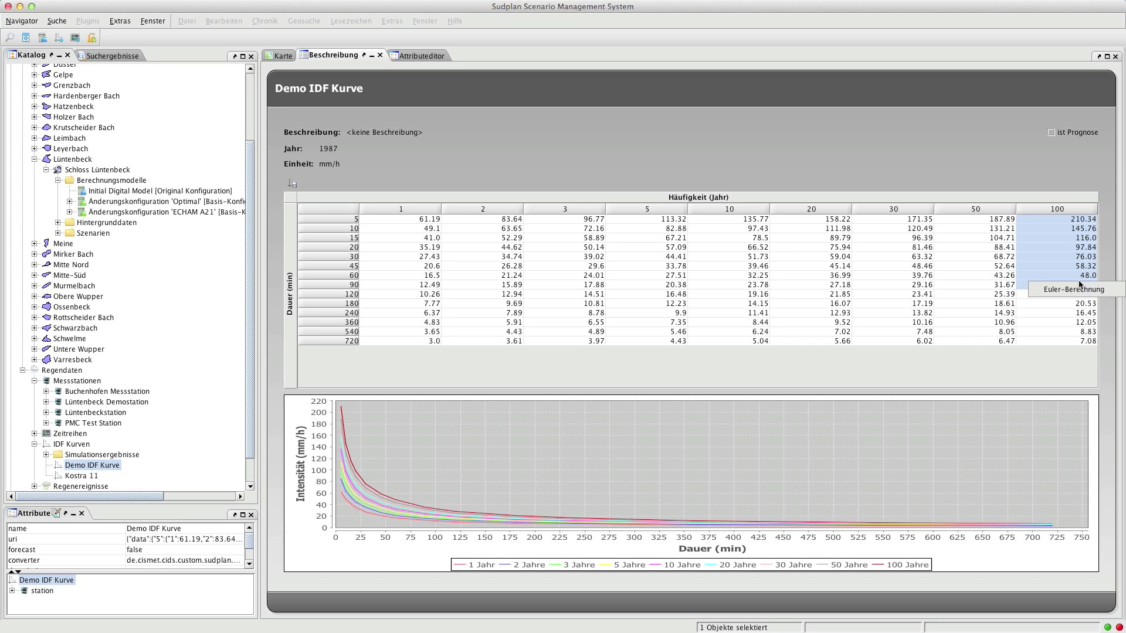
left_click(1113, 292)
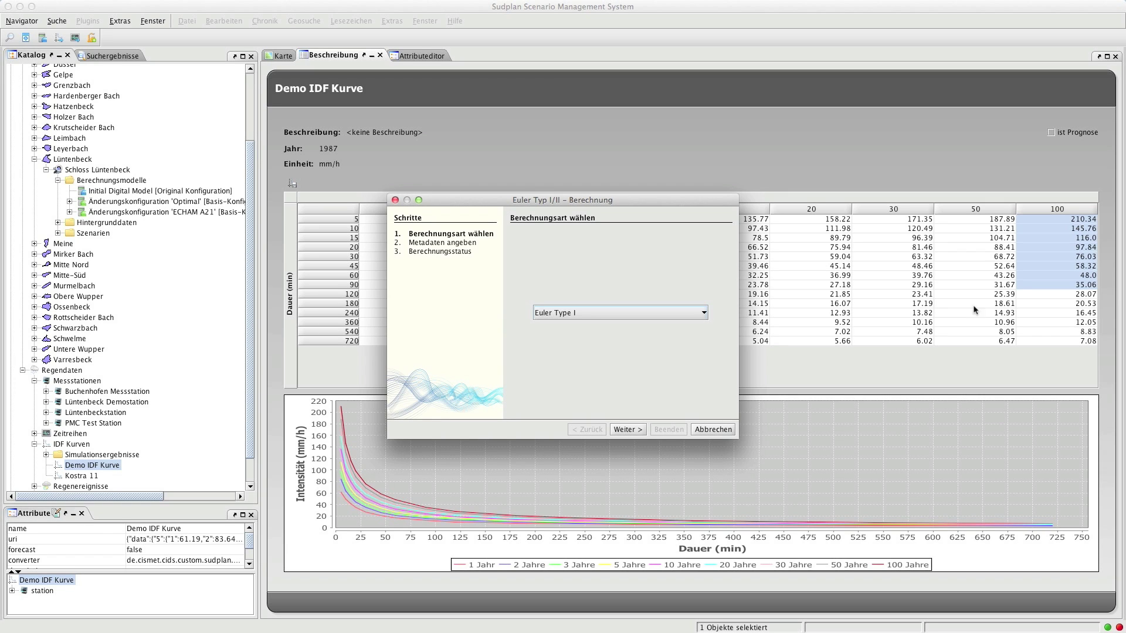
left_click(672, 319)
left_click(672, 319)
left_click(672, 319)
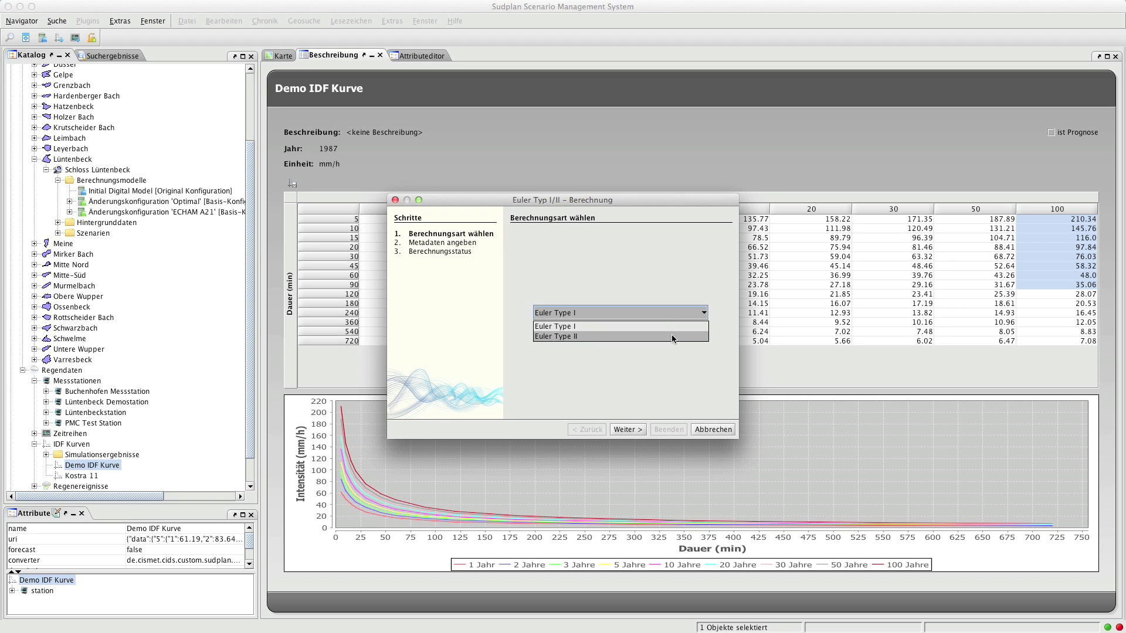
left_click(672, 337)
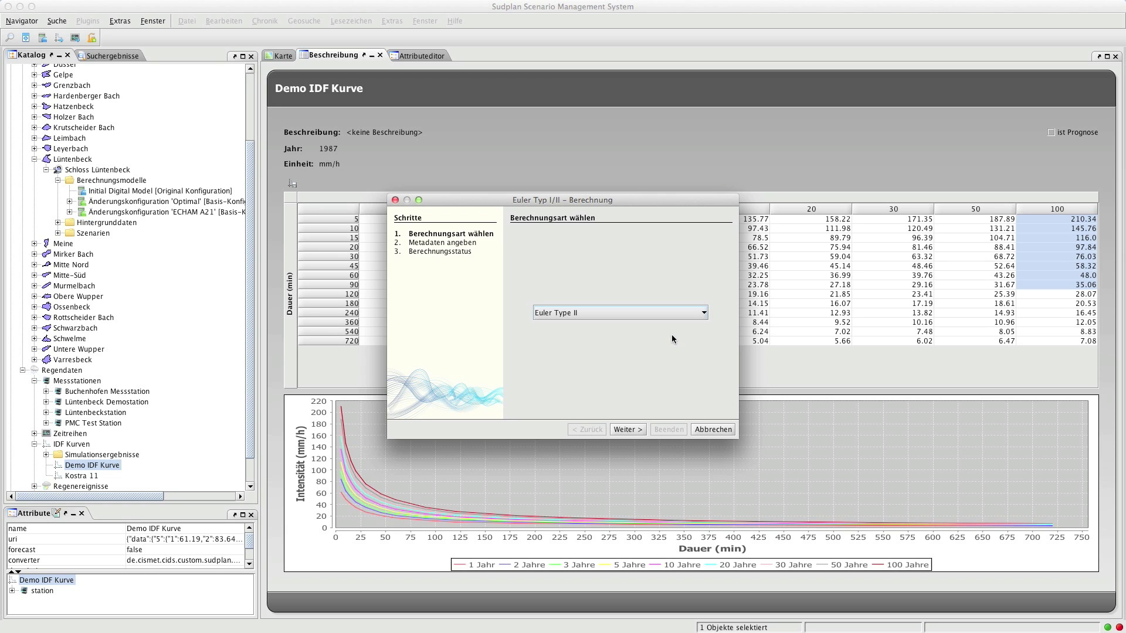
left_click(635, 430)
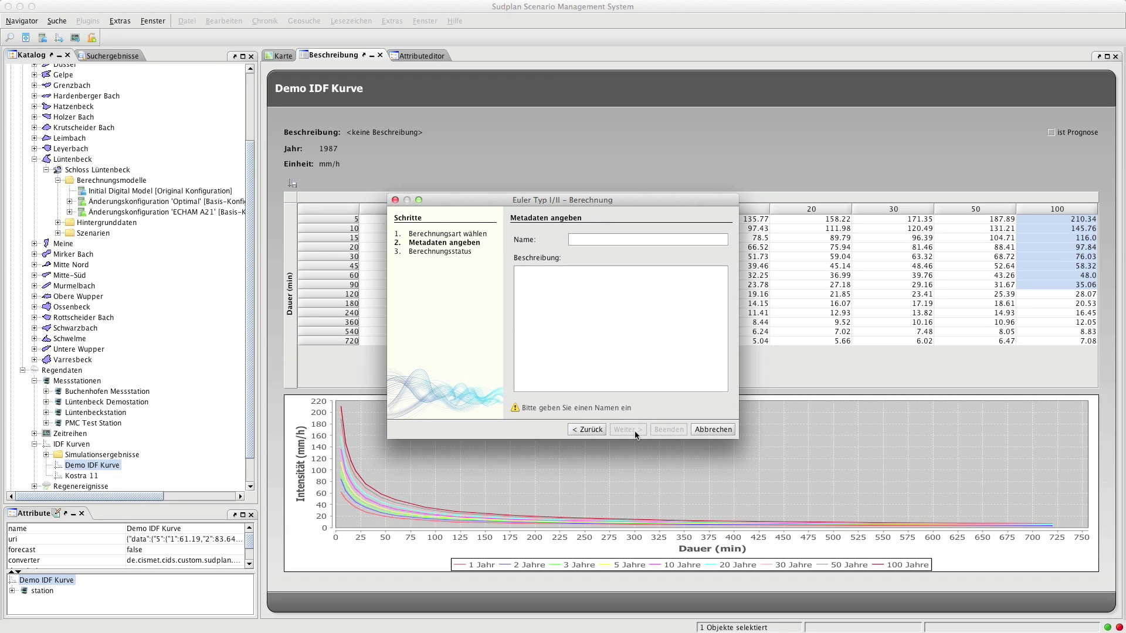
- Name the Euler result "Demo Regenereignis" and complete the calculation
type("Dem")
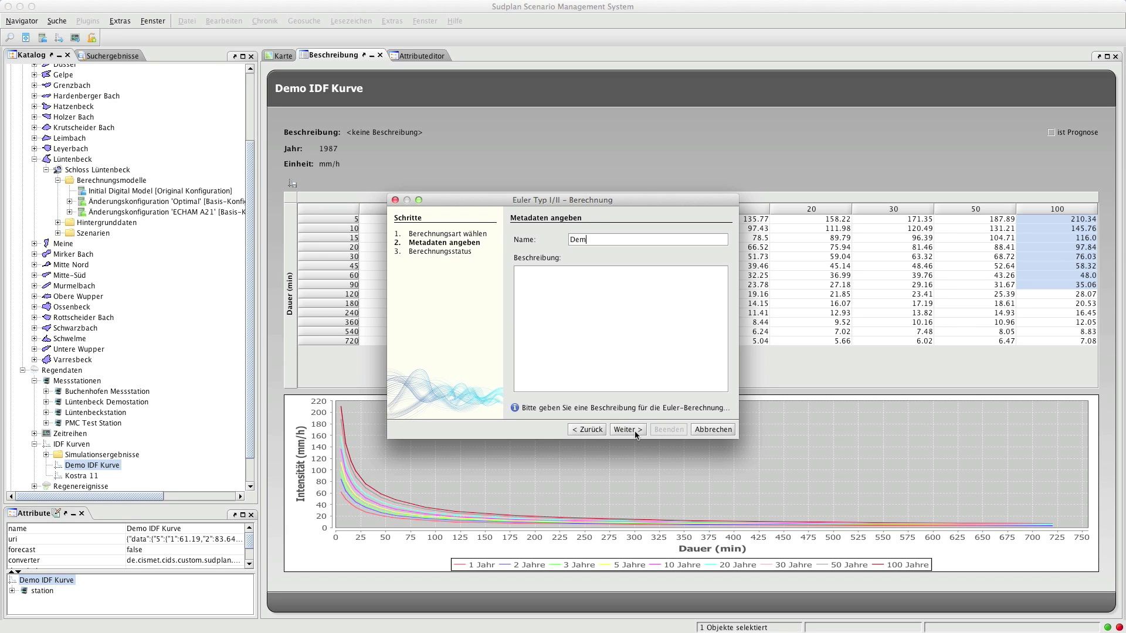
type("o Regenereignis")
left_click(636, 430)
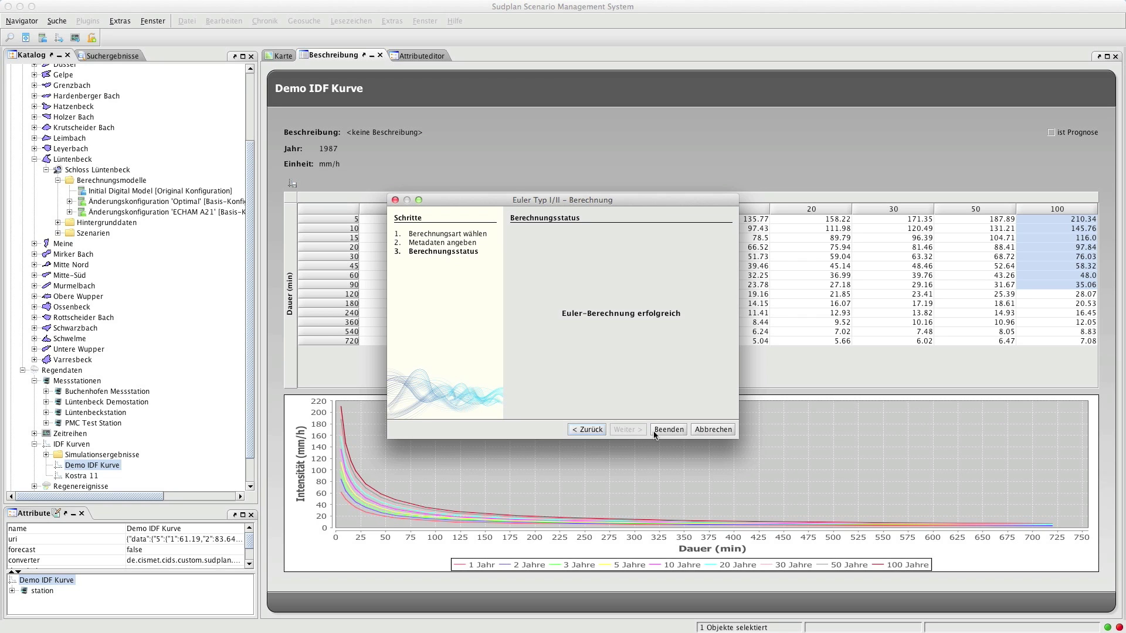
left_click(660, 433)
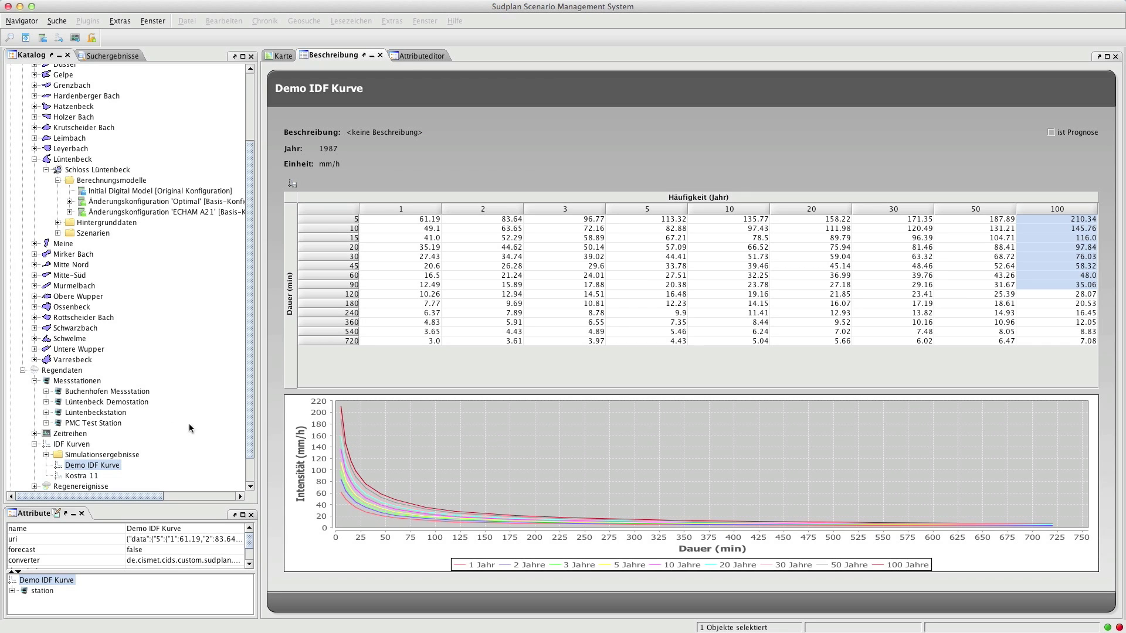
- Expand Regenereignisse in the catalogue and open Demo Regenereignis to view its rainfall chart
scroll(170, 427, "down", 1)
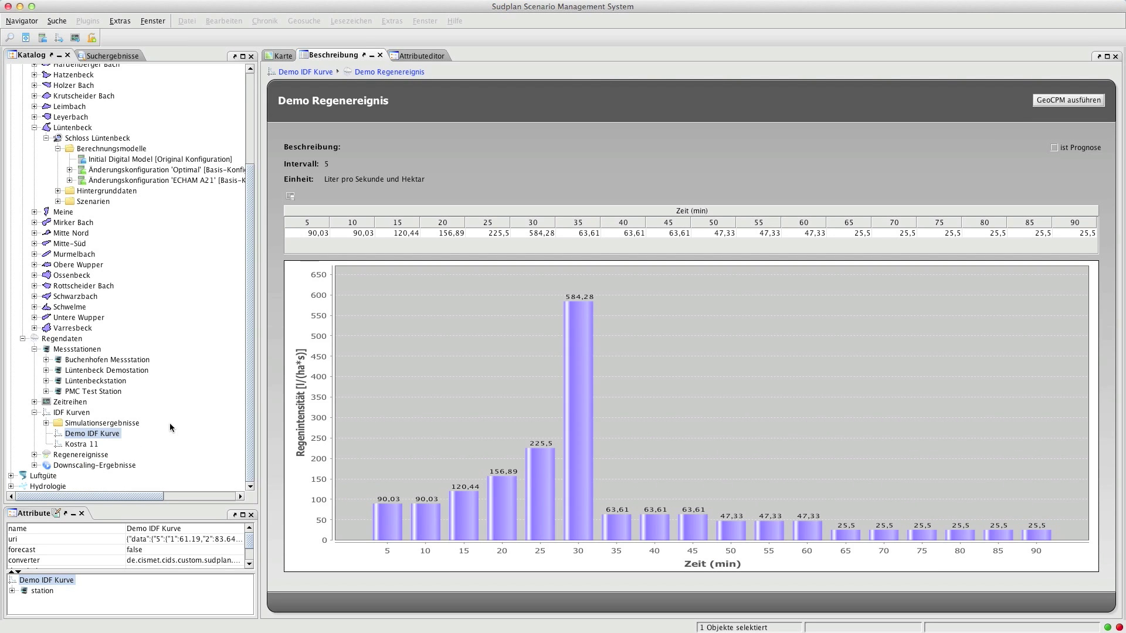
left_click(34, 455)
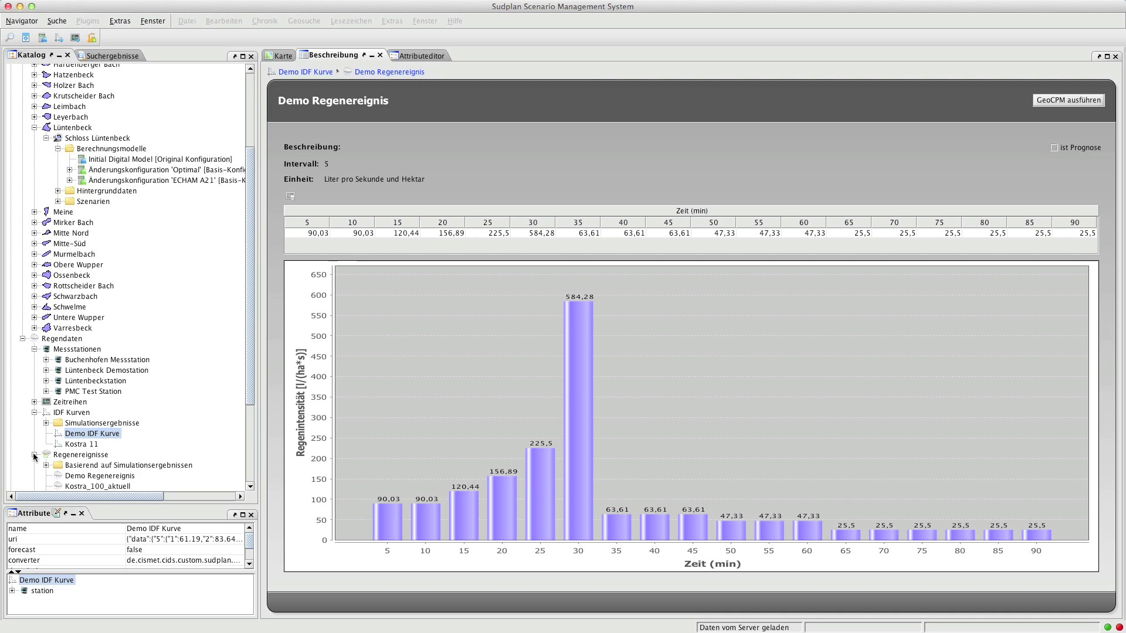
left_click(94, 439)
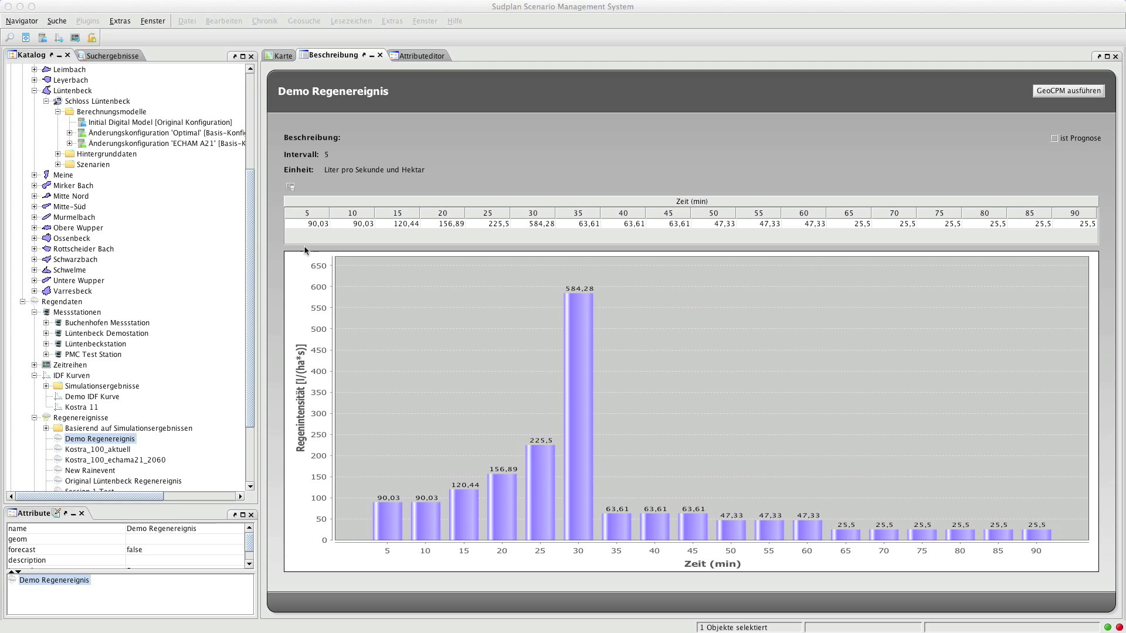
- Run GeoCPM for the Initial Digital Model with the rain event Demo Regenereignis, naming the run "Demo Lauf"
left_click(213, 123)
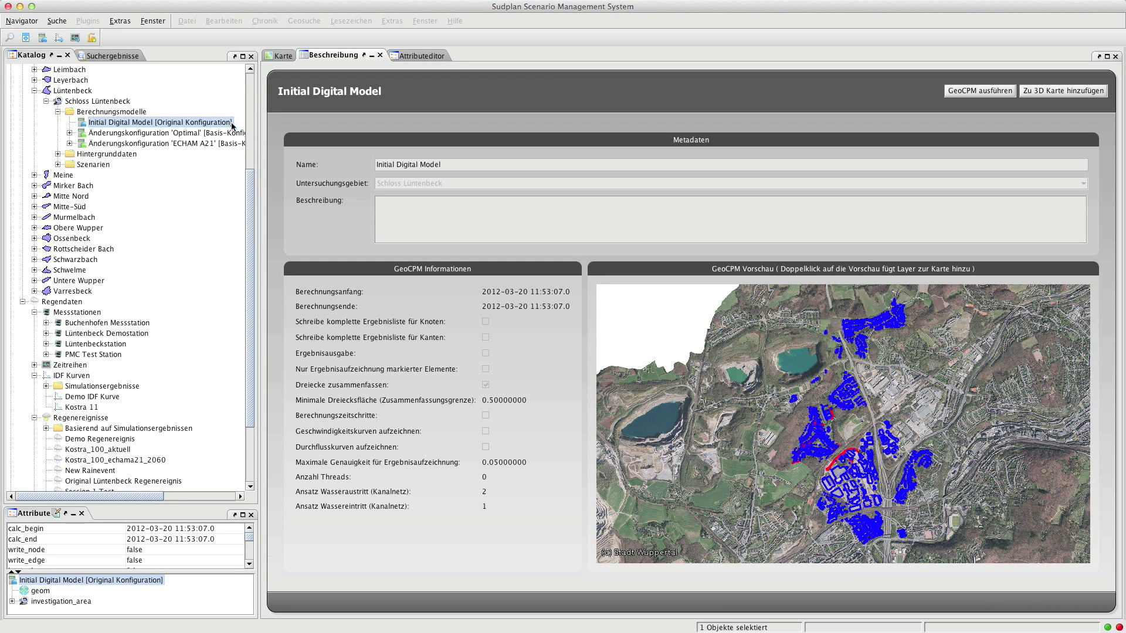
left_click(983, 92)
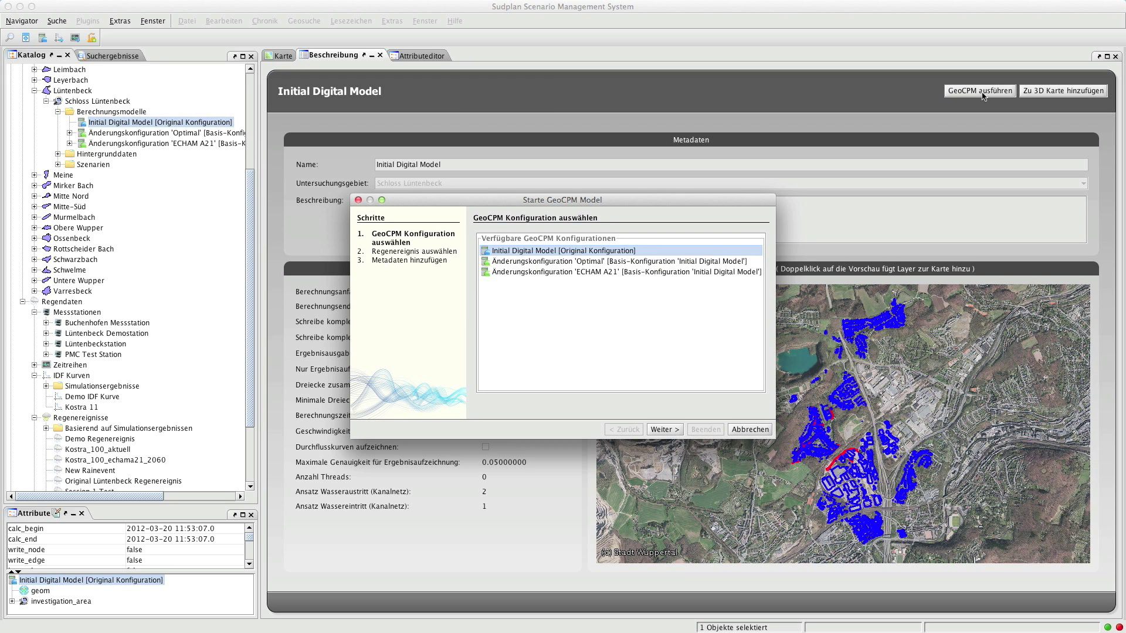
left_click(662, 430)
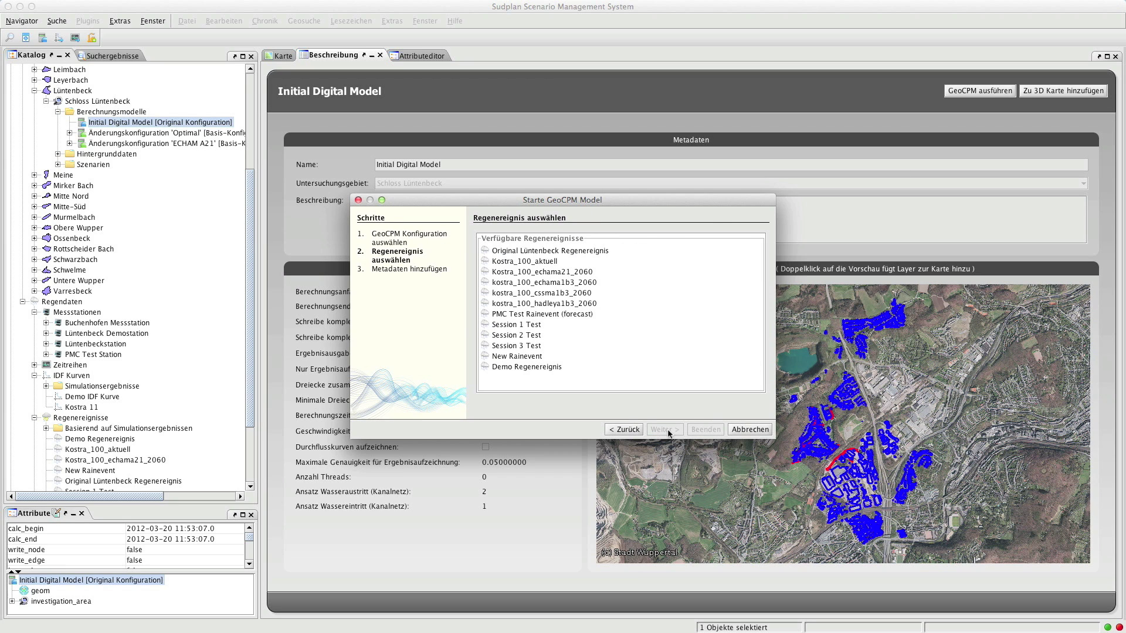
left_click(580, 373)
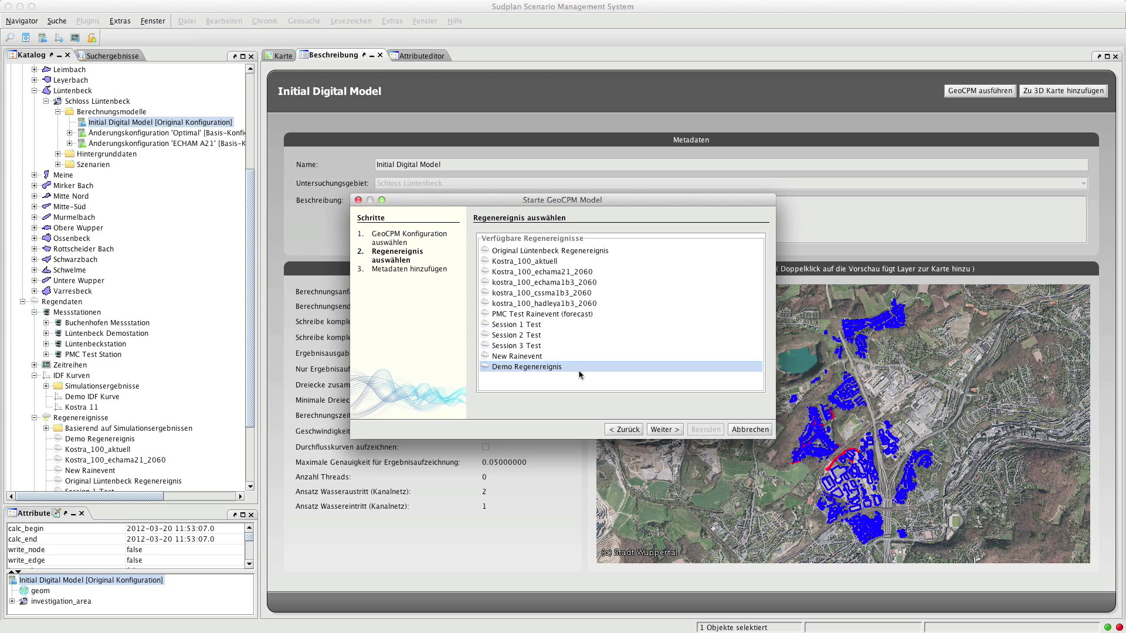
left_click(662, 429)
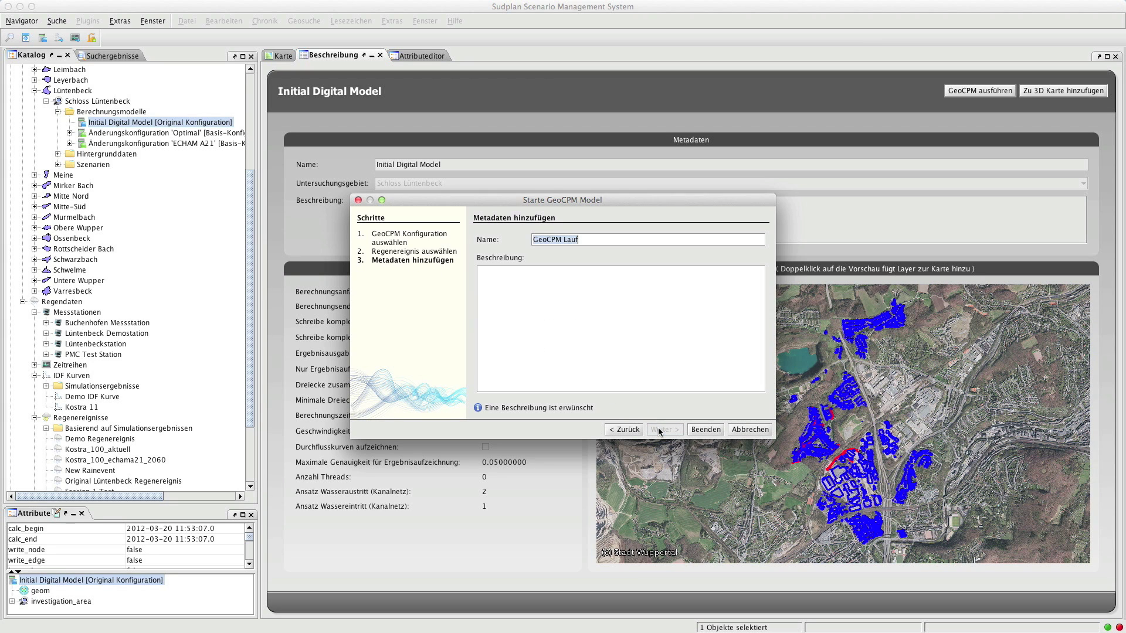
type("Demo Lauf")
left_click(717, 434)
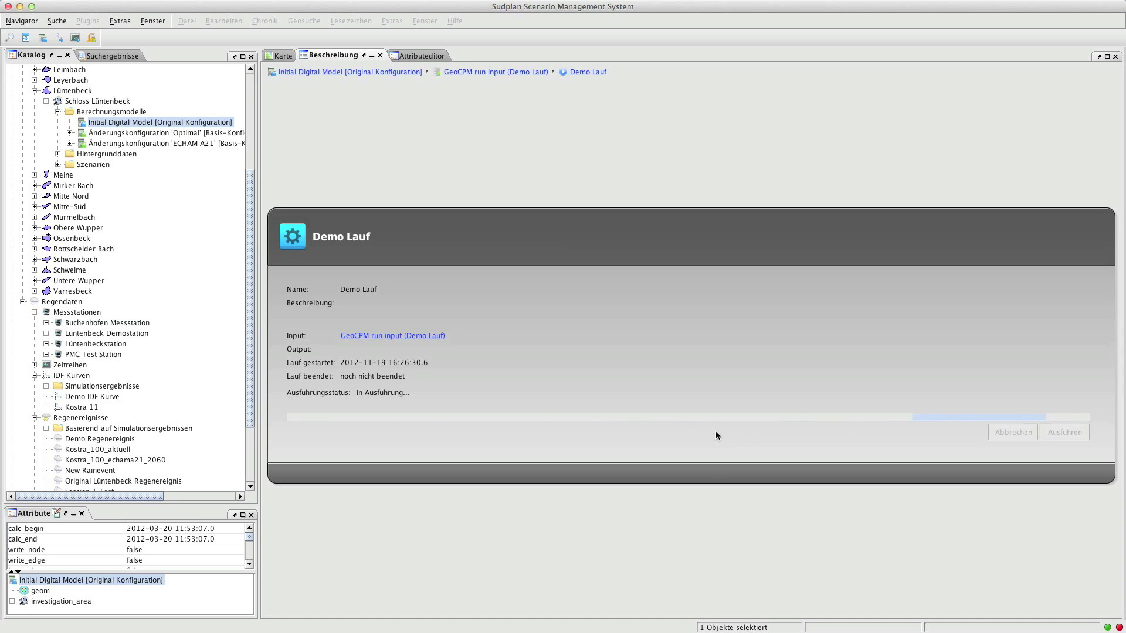
- Expand Szenarien and examine the GeoCPM Lauf 'Initial' run together with its input and output descriptions
left_click(58, 165)
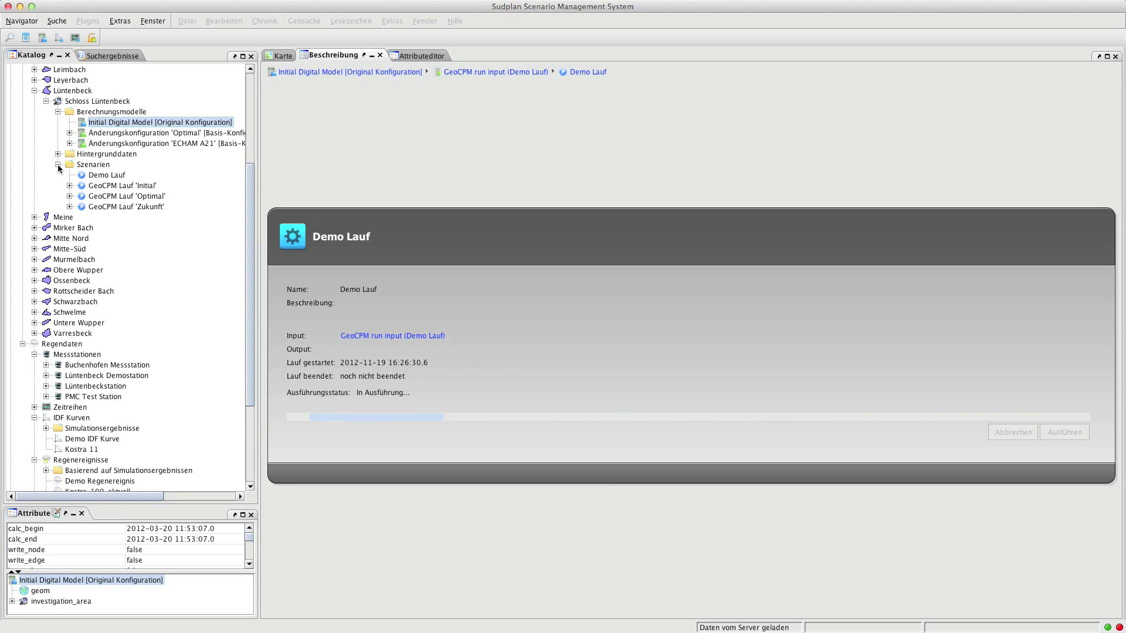
left_click(91, 186)
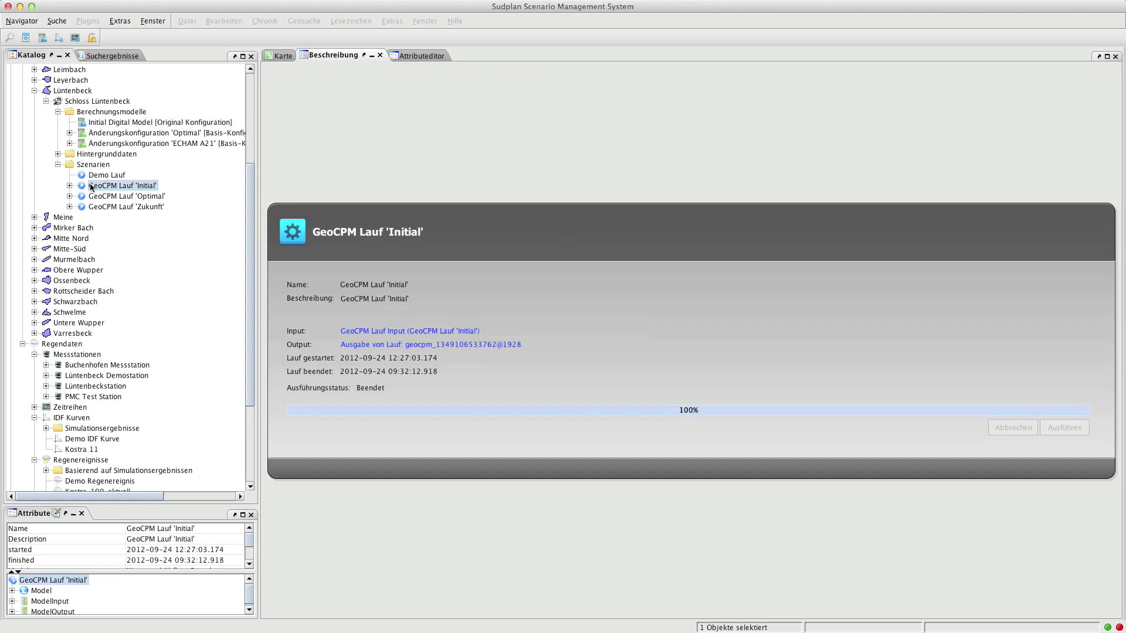
left_click(70, 185)
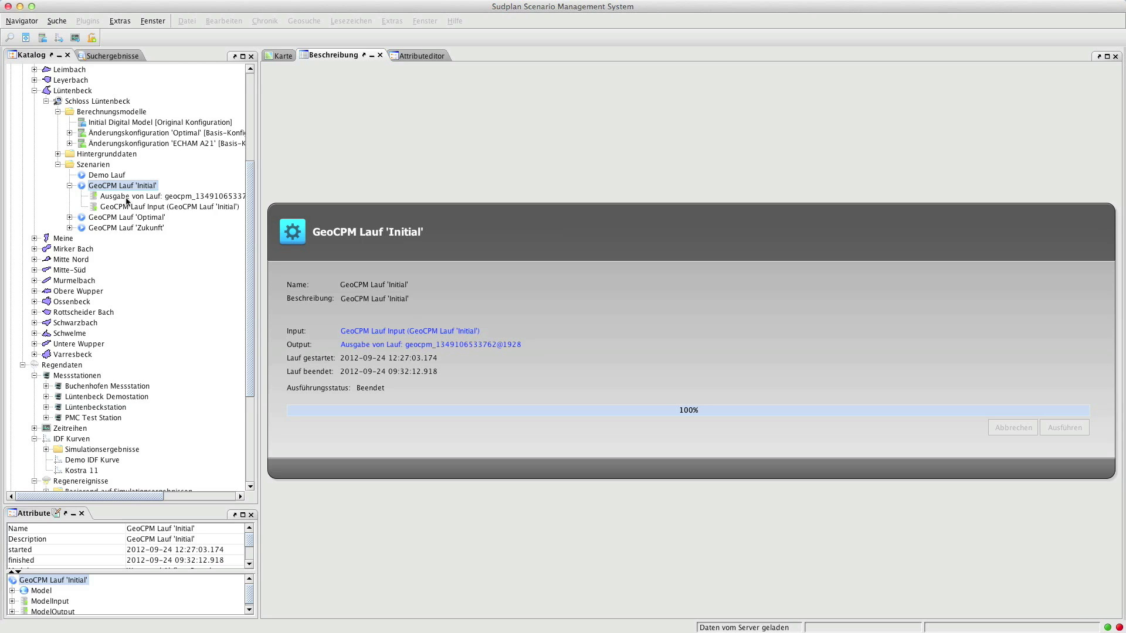
left_click(127, 208)
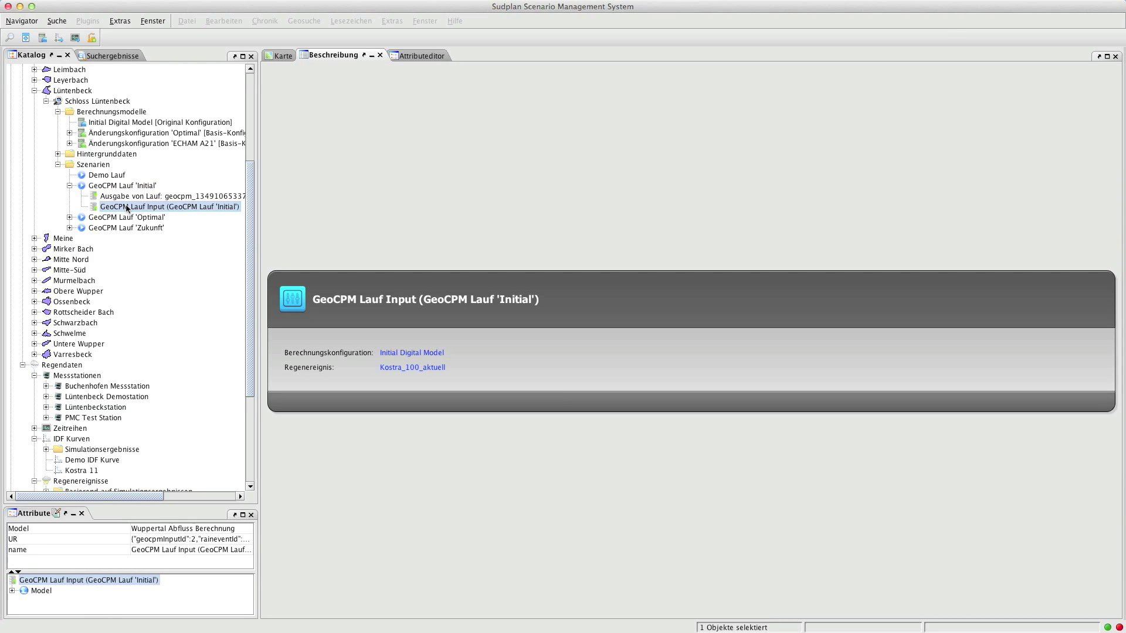
left_click(127, 198)
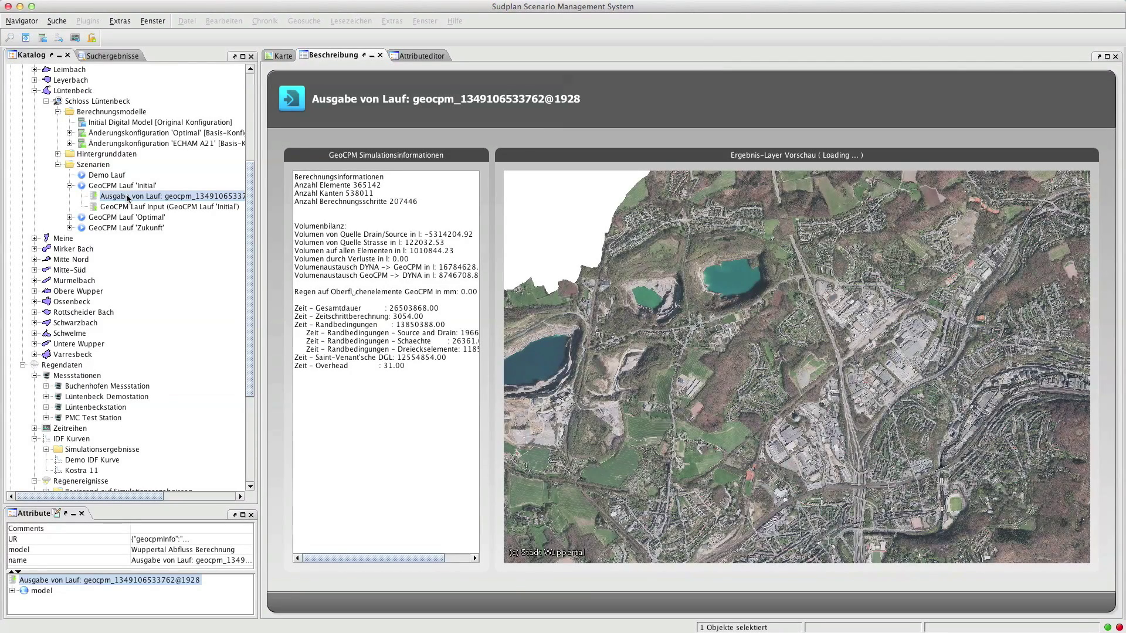
scroll(127, 197, "down", 1)
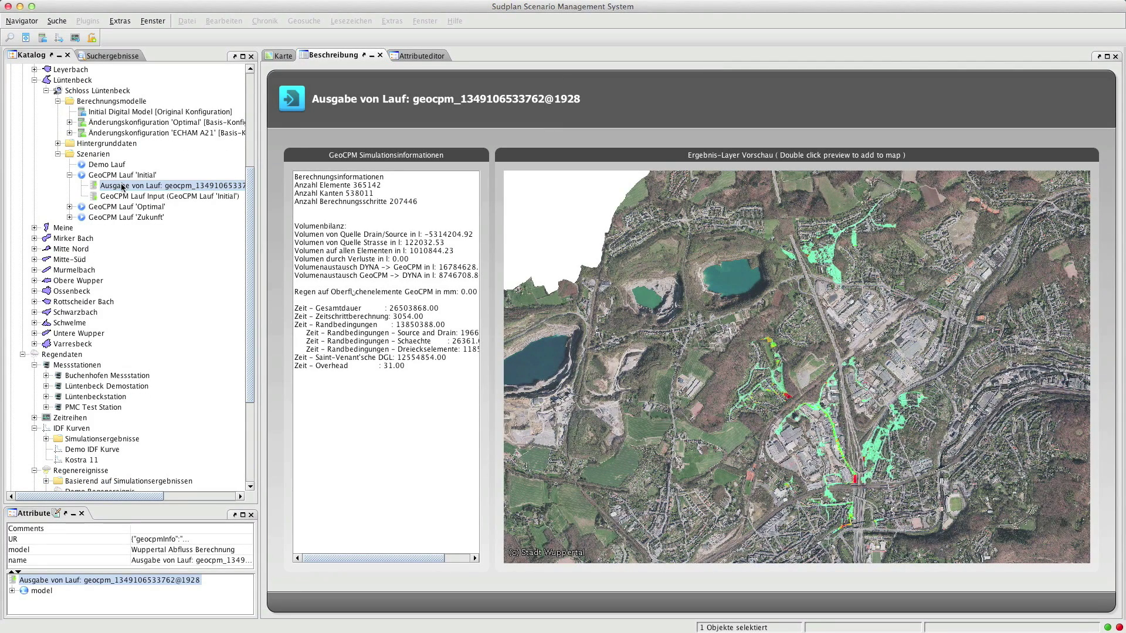
- Add the result layer of GeoCPM Lauf 'Initial' to the 2D map, list the map layers and zoom in on Schloss Lüntenbeck
double_click(780, 288)
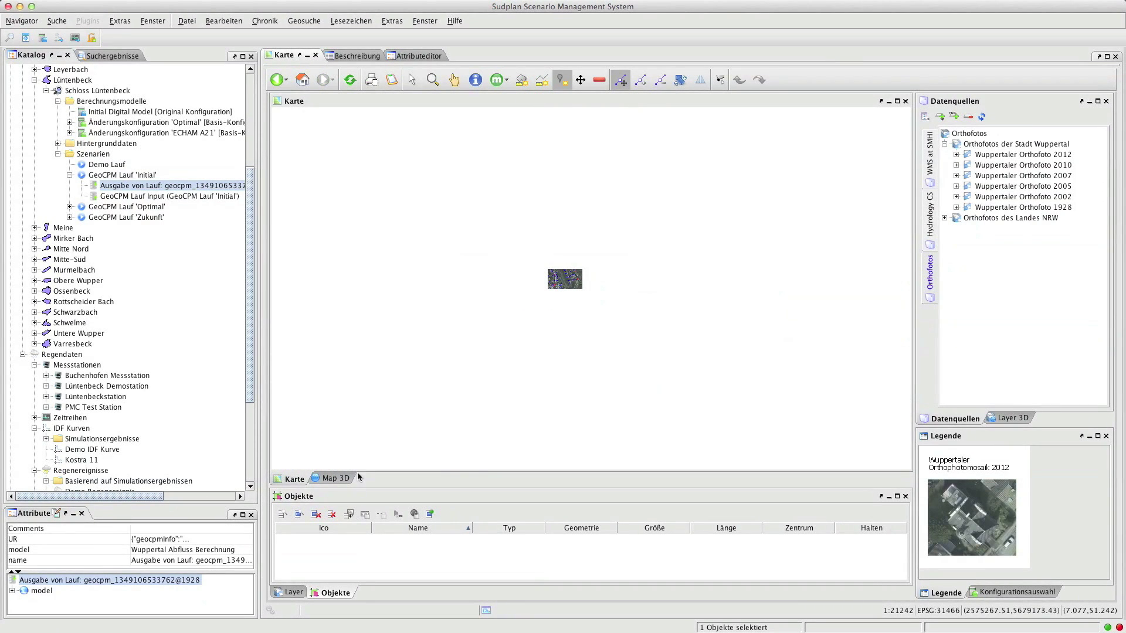
left_click(289, 593)
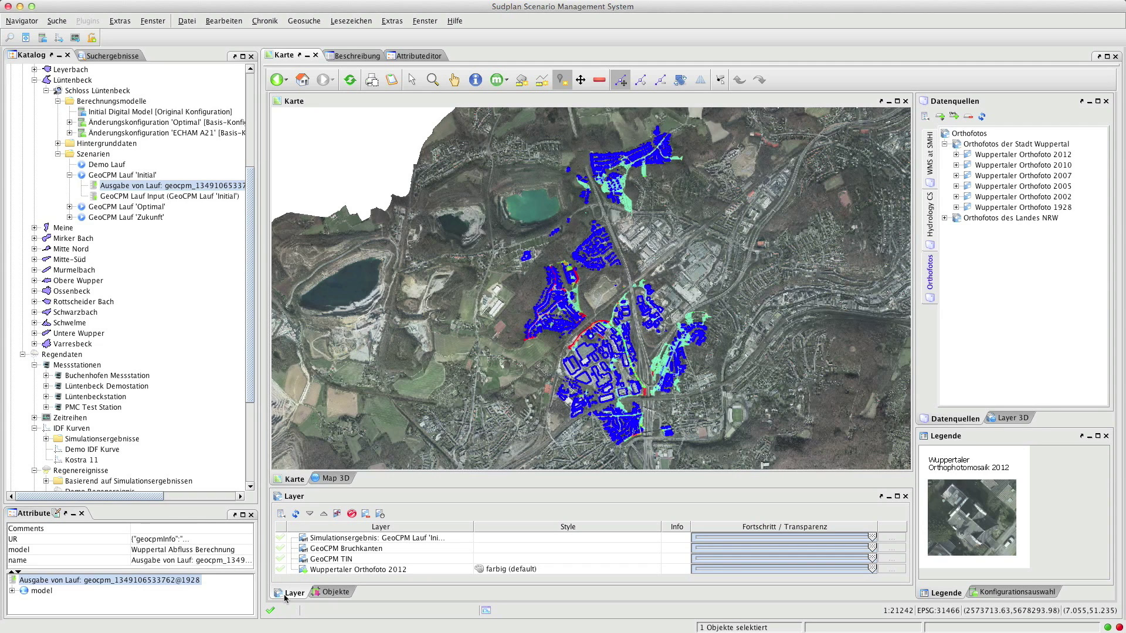
left_click(429, 74)
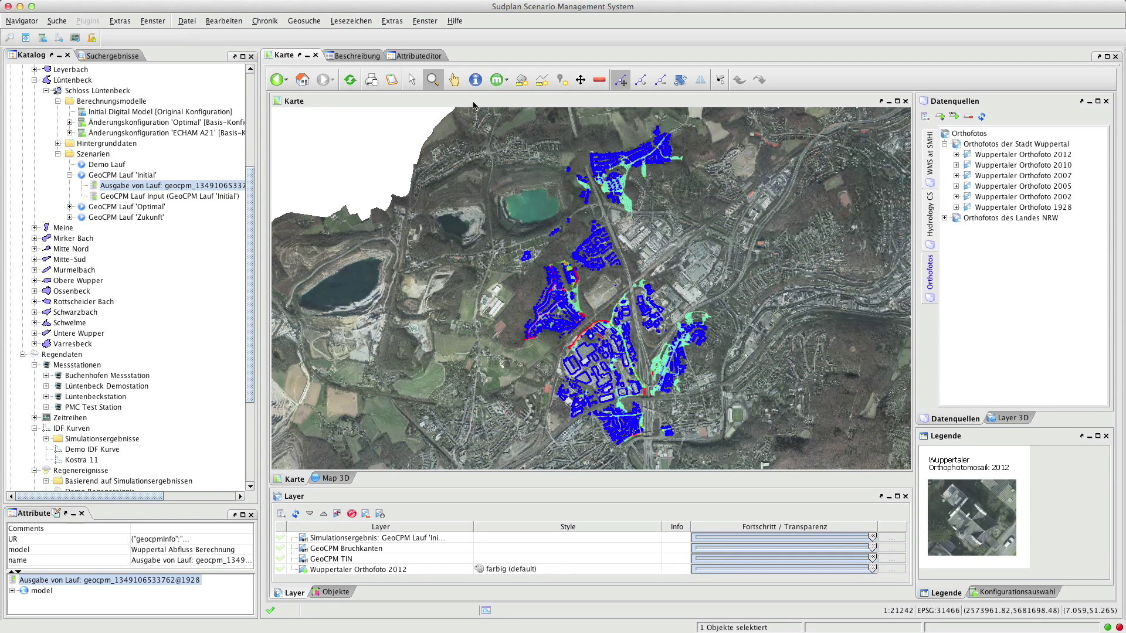
left_click_drag(557, 259, 585, 286)
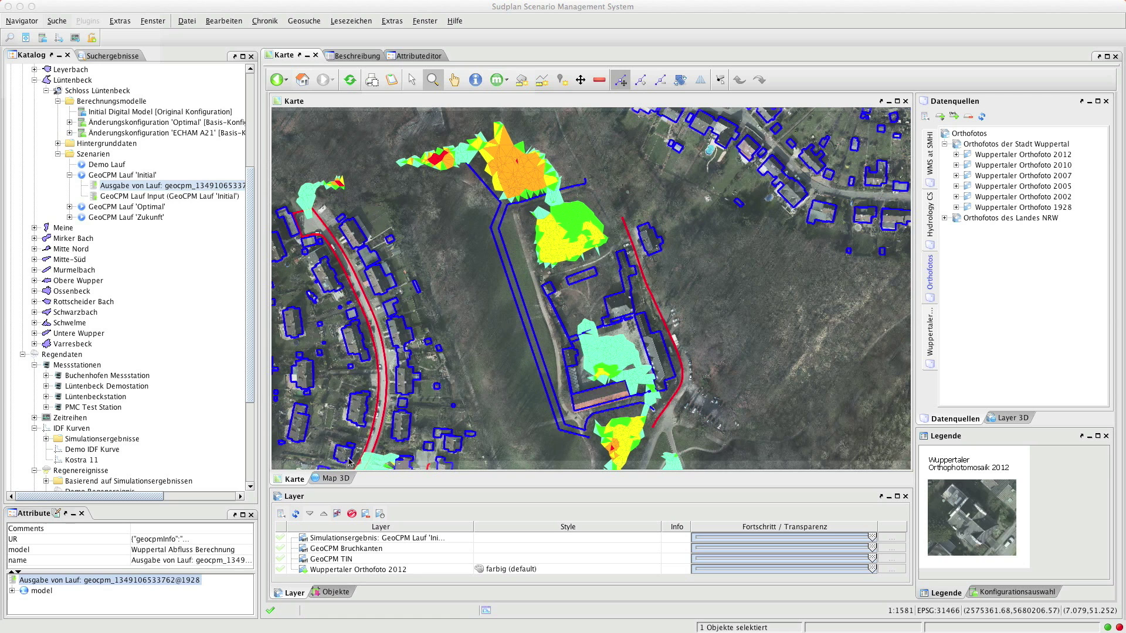
- Add the Maximalwasserstände of the GeoCPM Lauf 'Initial' output to the 3D map as a texture layer with 100 % opacity
left_click(346, 478)
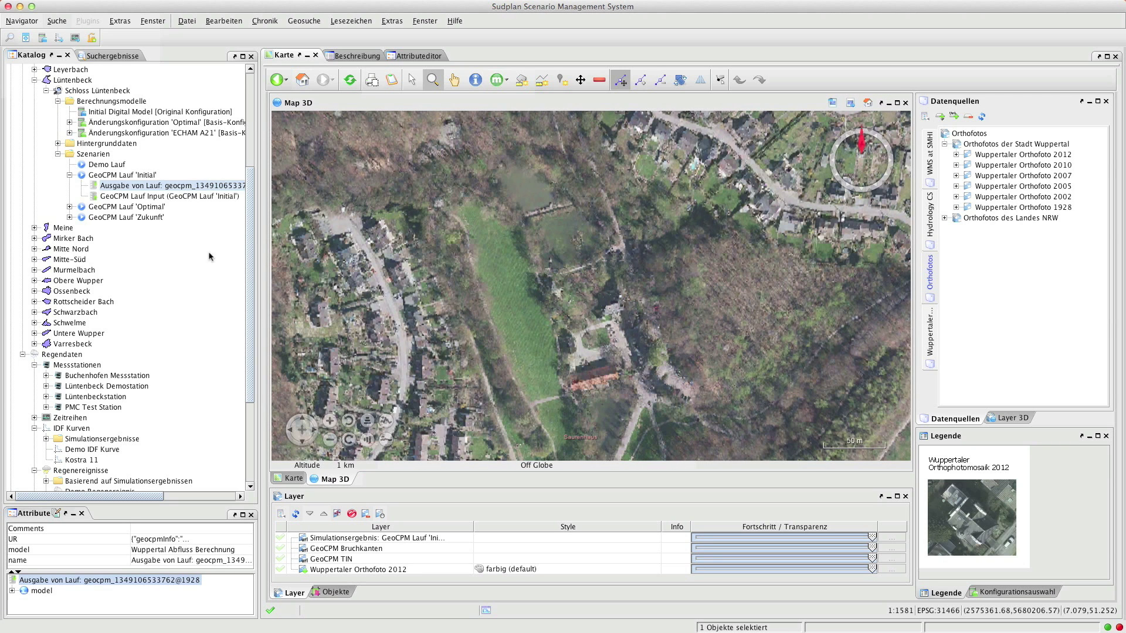
left_click_drag(174, 189, 534, 230)
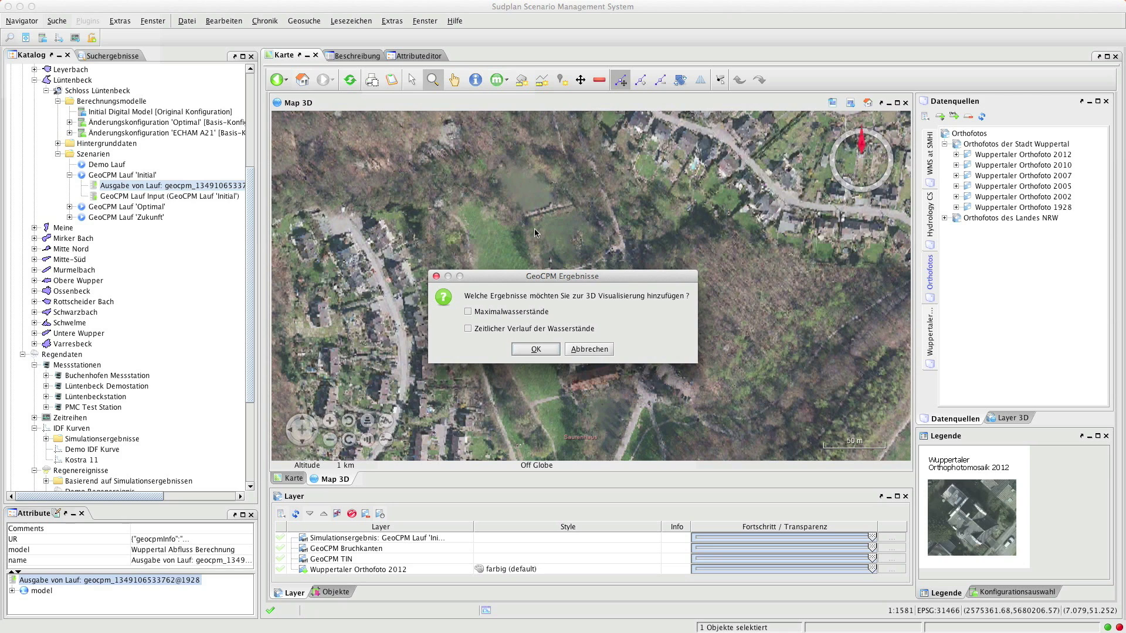
left_click(532, 312)
left_click(532, 350)
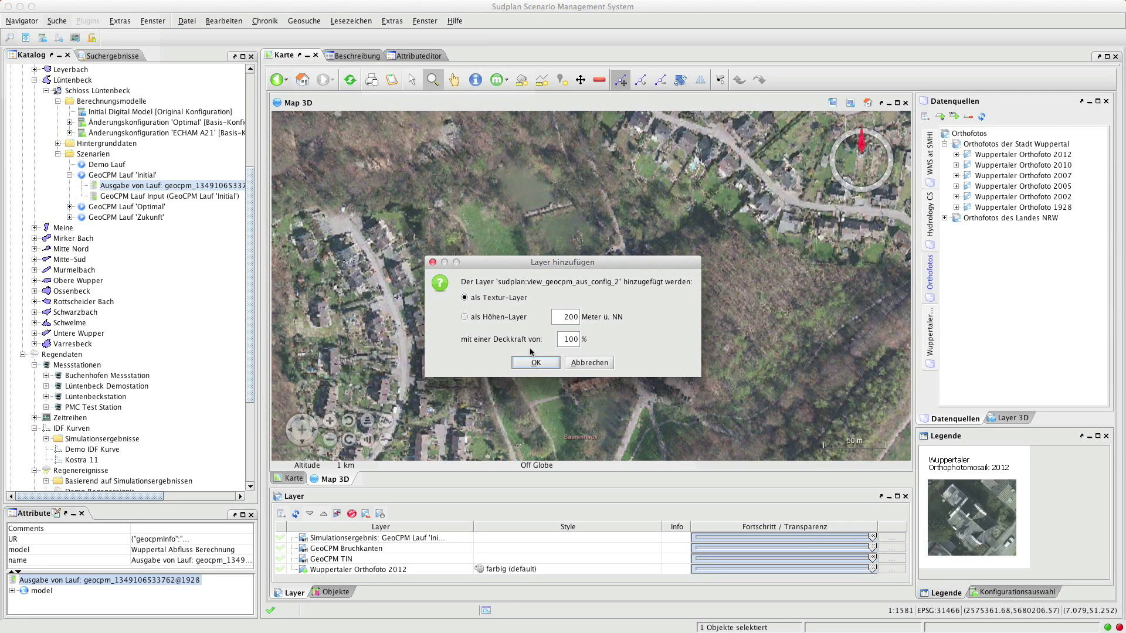
left_click(532, 362)
scroll(542, 270, "up", 5)
mouse_move(554, 332)
left_mouse_down()
mouse_move(548, 295)
mouse_move(574, 280)
mouse_move(556, 310)
left_mouse_up()
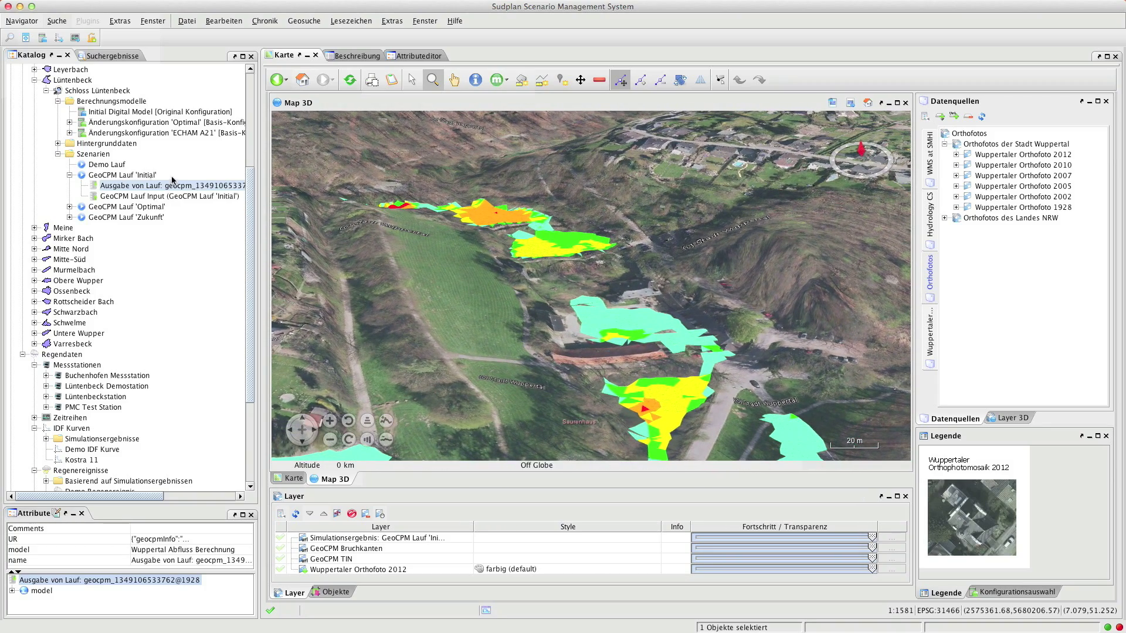
- Add the 3D Gebäude from Hintergrunddaten and the Zeitlicher Verlauf der Wasserstände of the run output to the 3D map
left_click(58, 144)
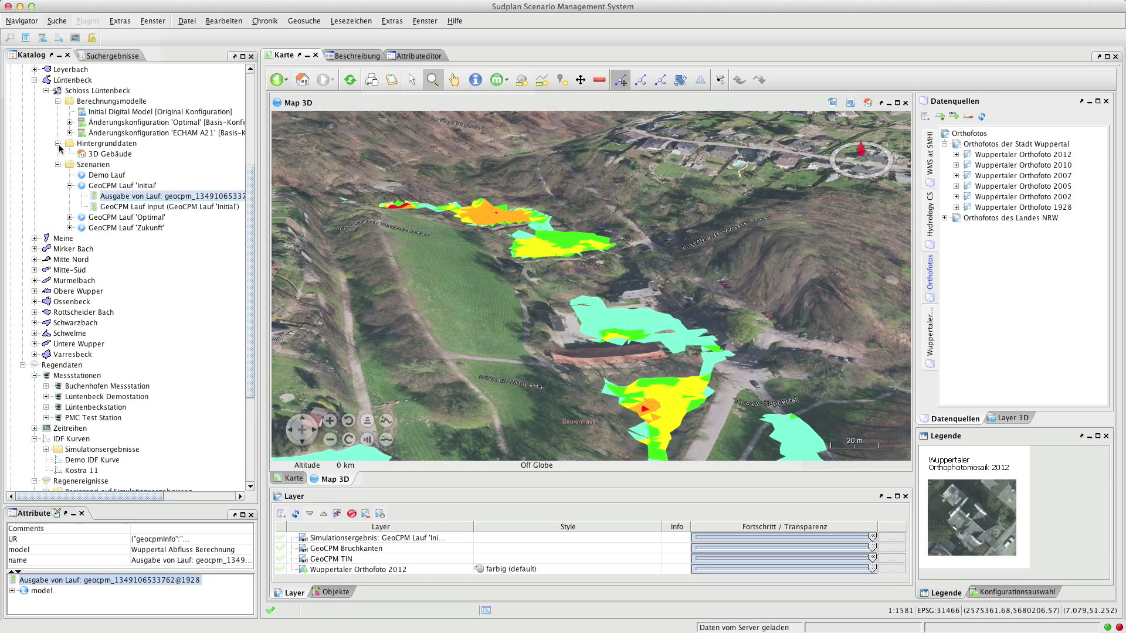
left_click_drag(97, 155, 407, 212)
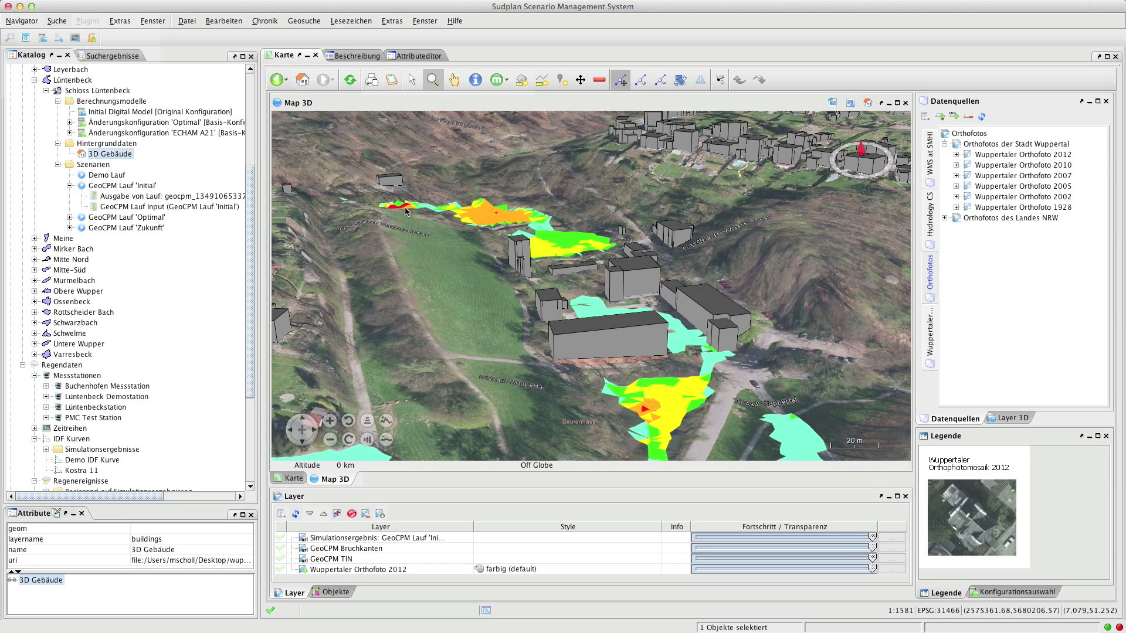
left_click(399, 206)
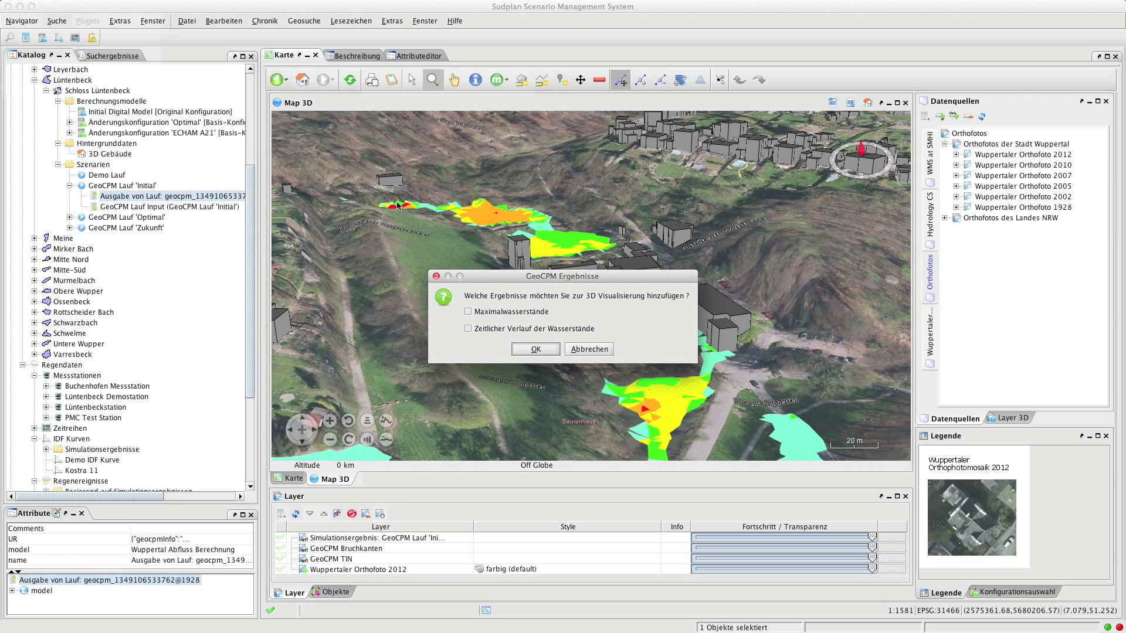
left_click(468, 329)
left_click(524, 350)
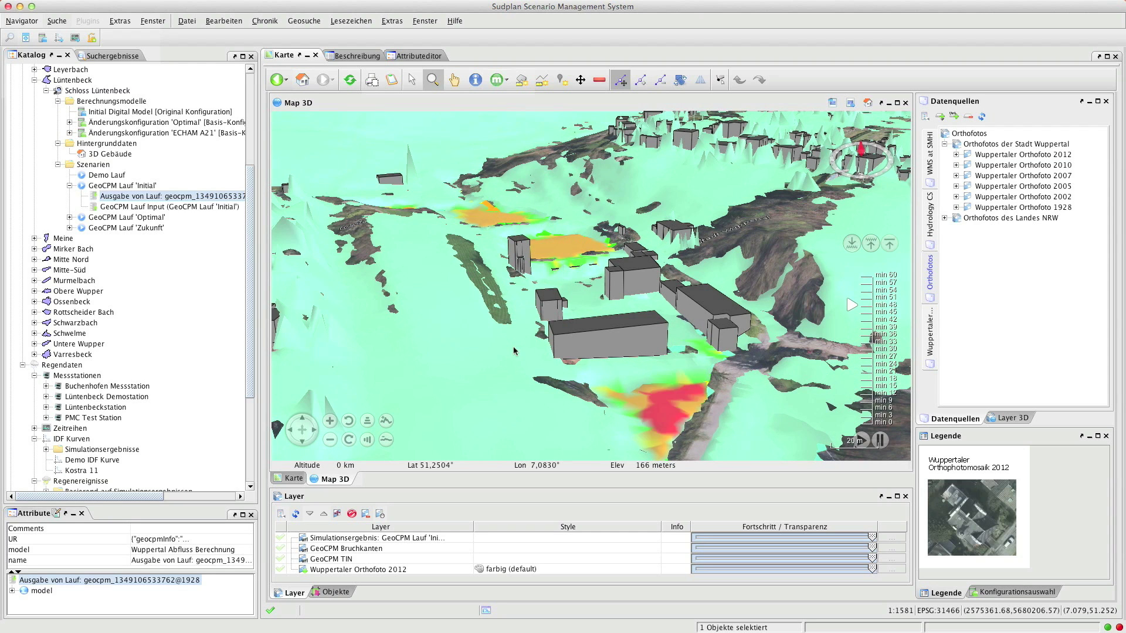
- Raise the animated water-level surface above the terrain in the 3D map and return to the 2D map
scroll(647, 304, "down", 5)
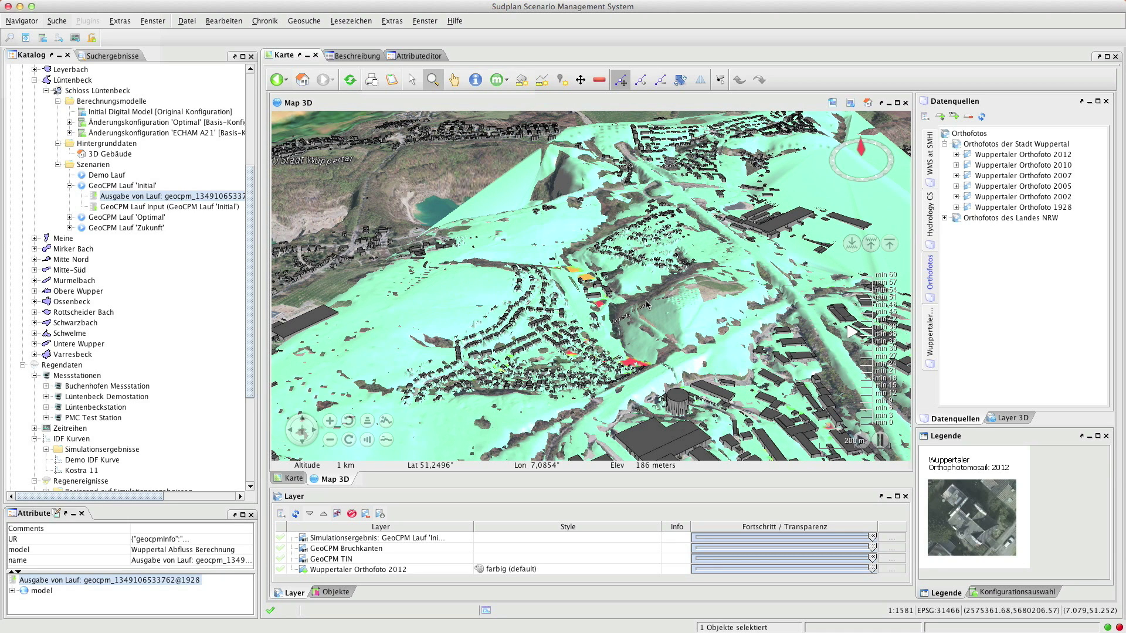
left_click(872, 245)
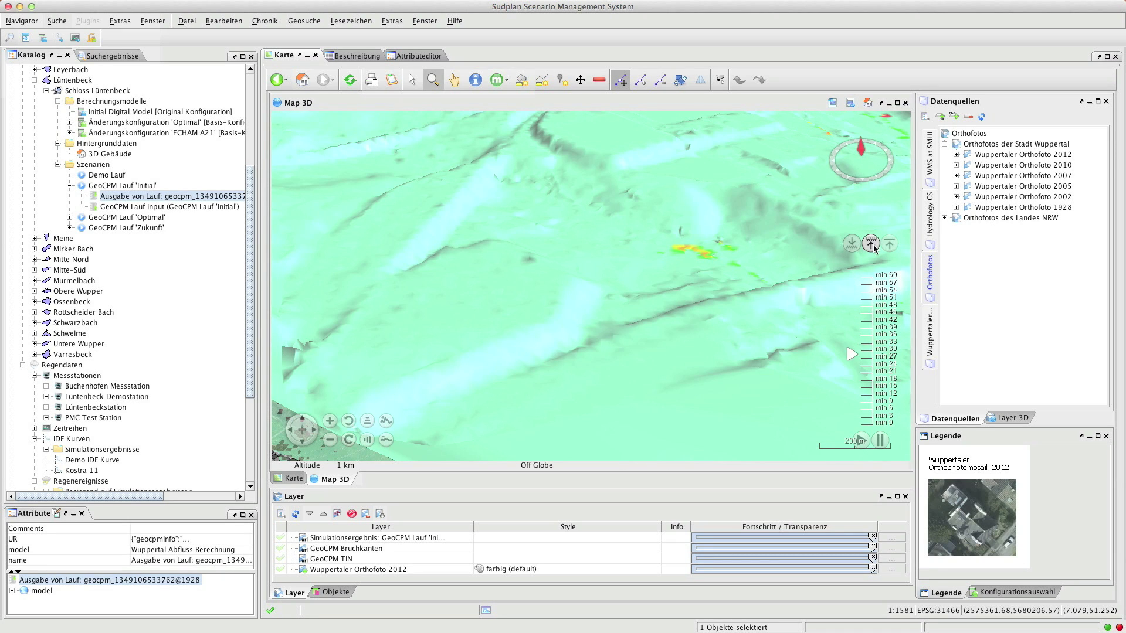
left_click(890, 245)
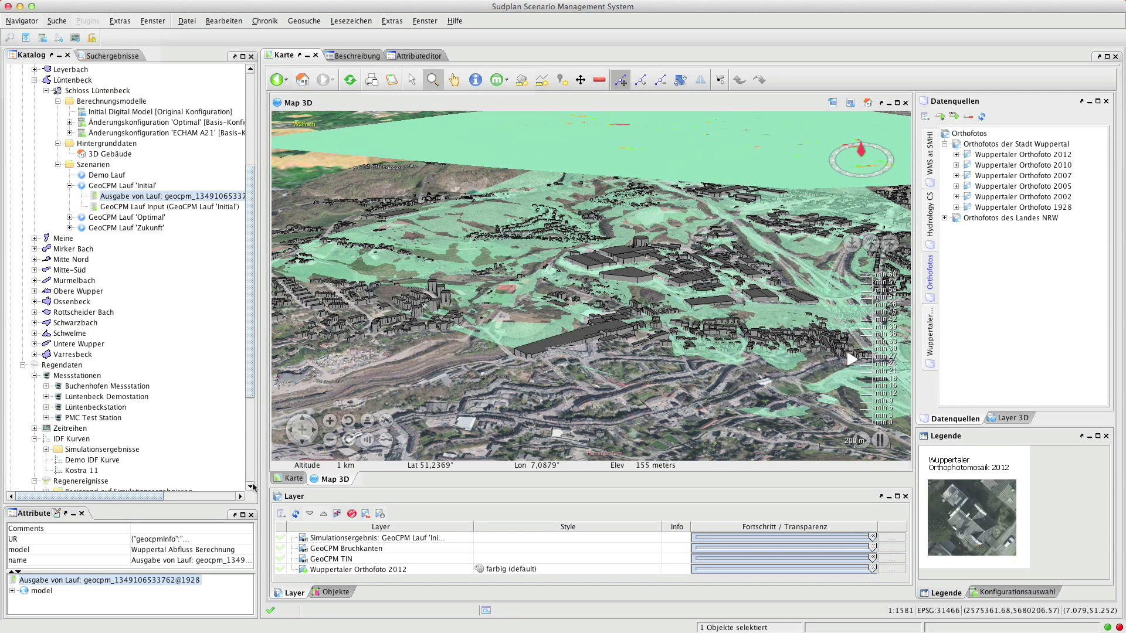
left_click(294, 478)
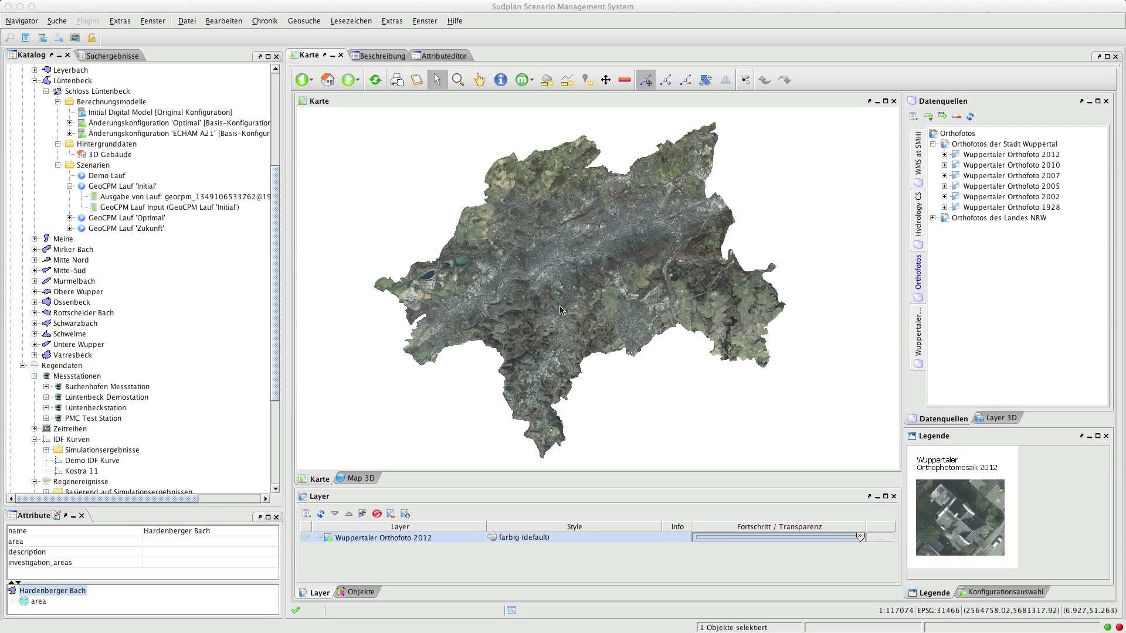
- Open the description of the Initial Digital Model and add its GeoCPM preview layers to the 2D map
left_click(211, 114)
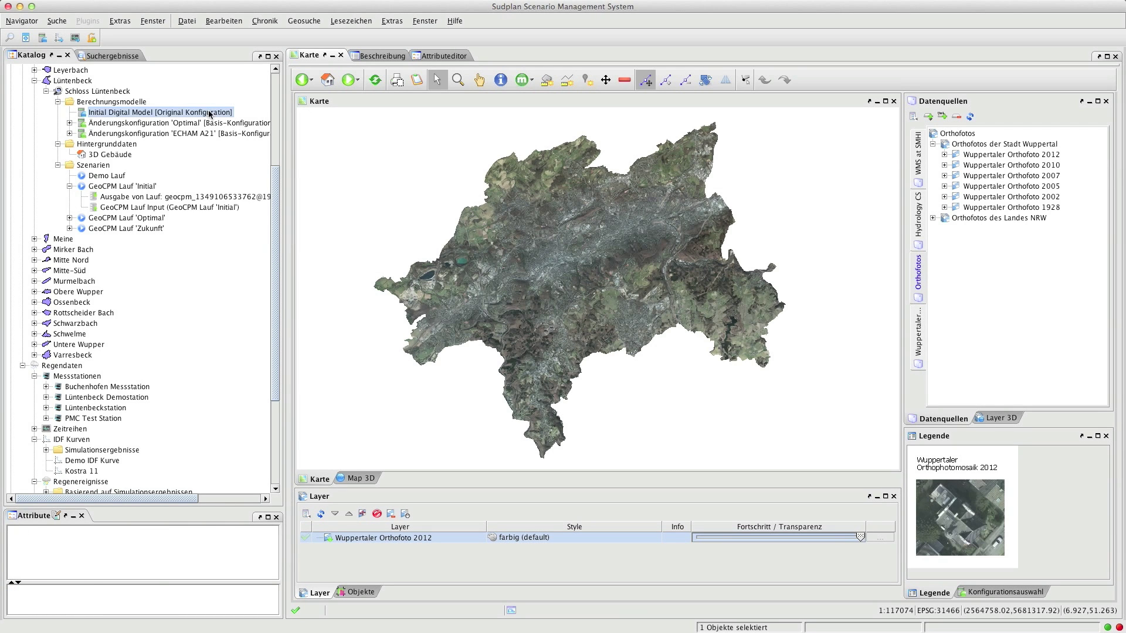
left_click(373, 59)
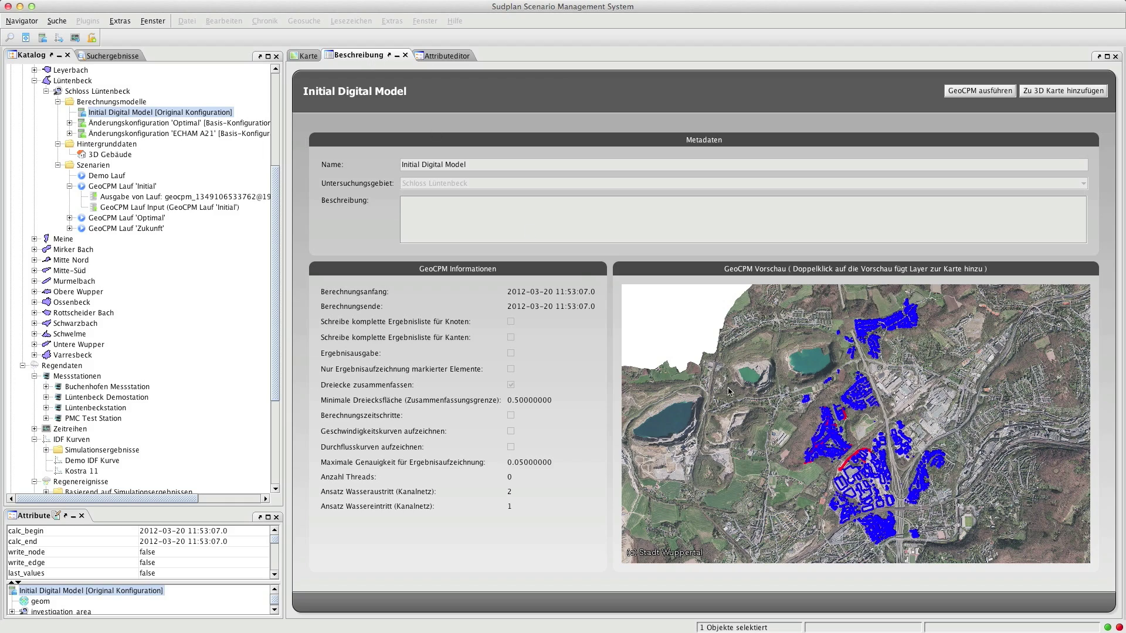
double_click(833, 437)
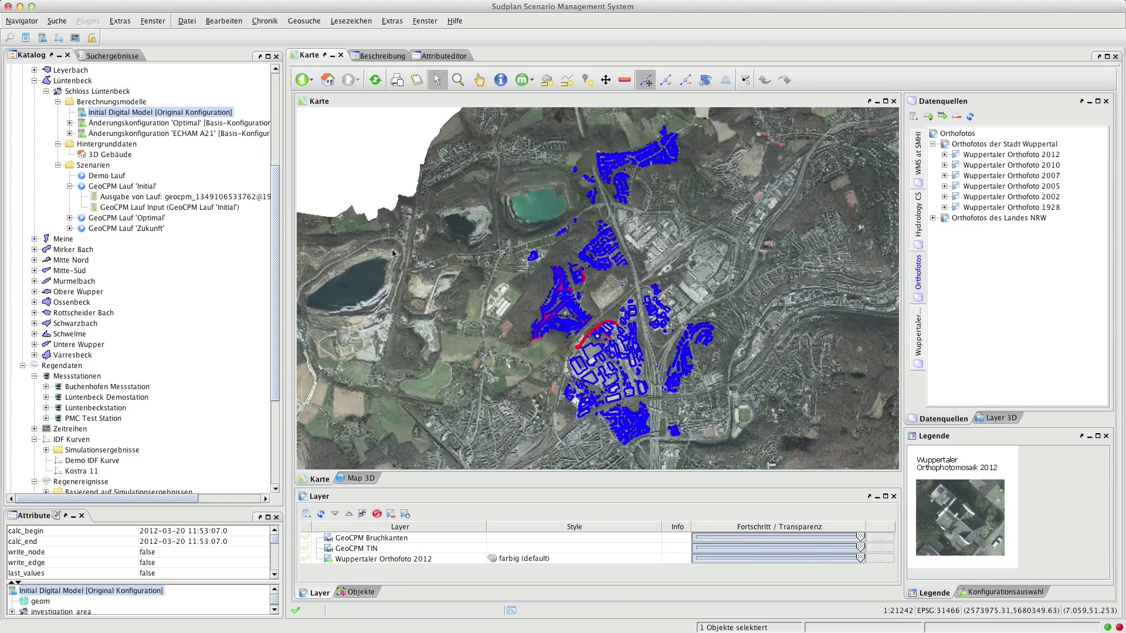
- Overlay the output of GeoCPM Lauf 'Initial' on the model layers in the 2D map and zoom in on the castle's flooded surroundings
left_click(250, 199)
left_click(381, 55)
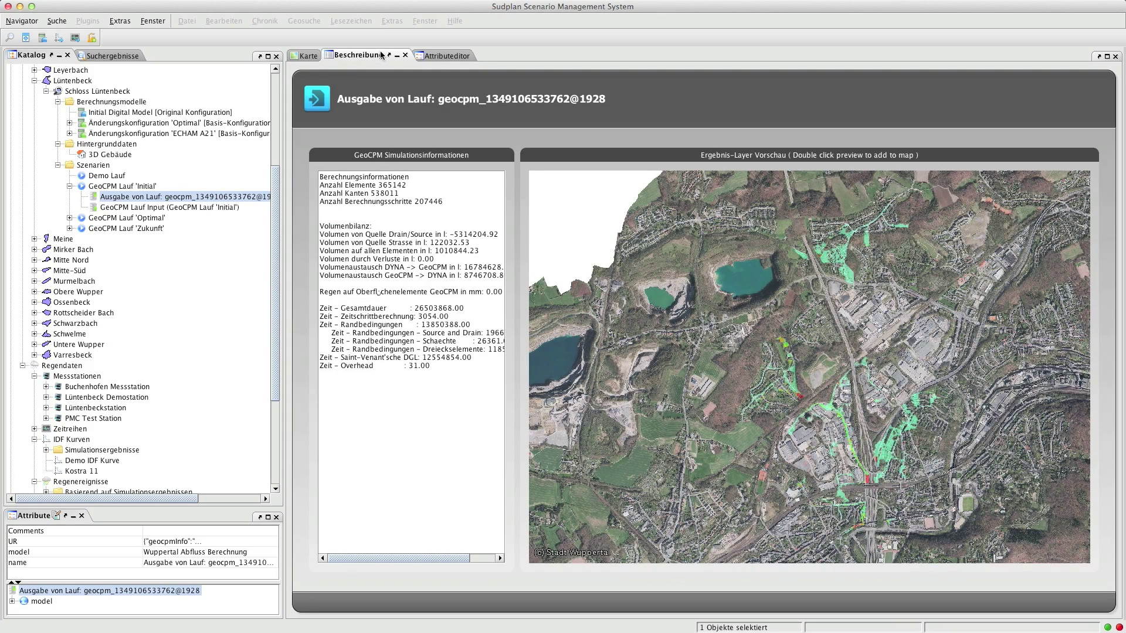
double_click(779, 344)
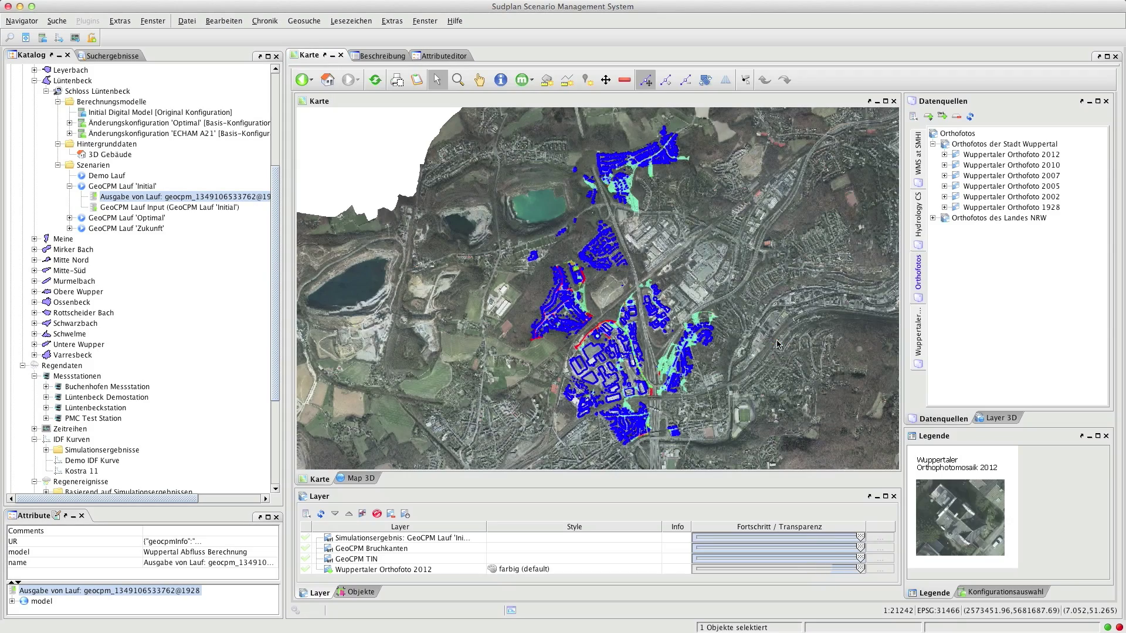
left_click(458, 80)
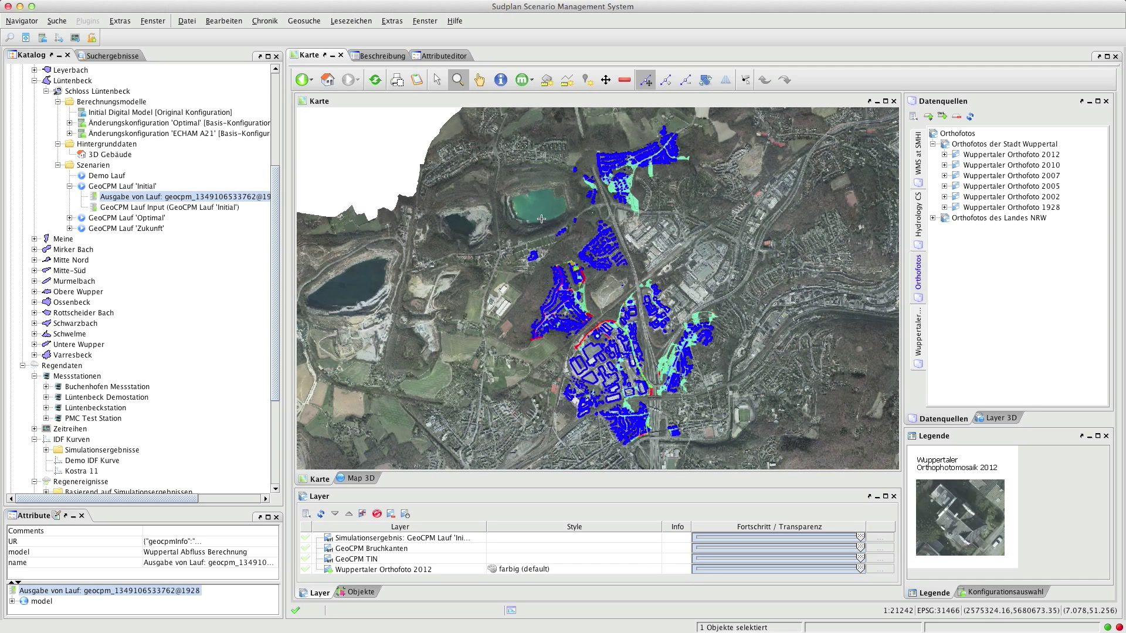
left_click_drag(558, 251, 596, 297)
left_click_drag(496, 177, 723, 416)
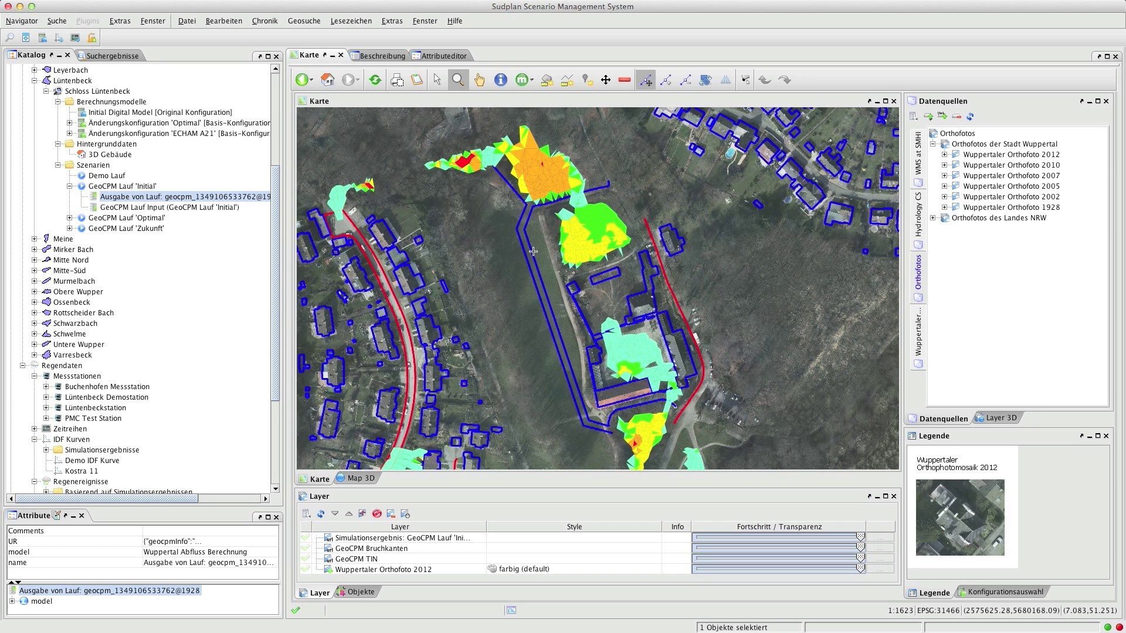
- Draw a new surface polygon with an area of about 3350 around the large orange flooded zone north of the castle
left_click_drag(475, 121, 641, 219)
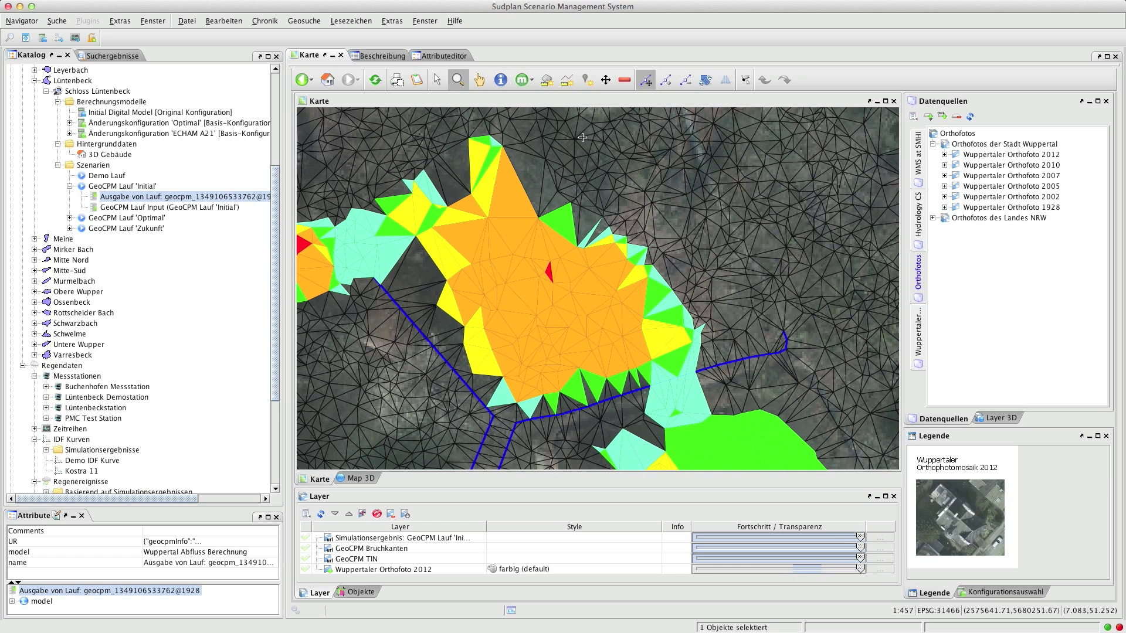
left_click(548, 80)
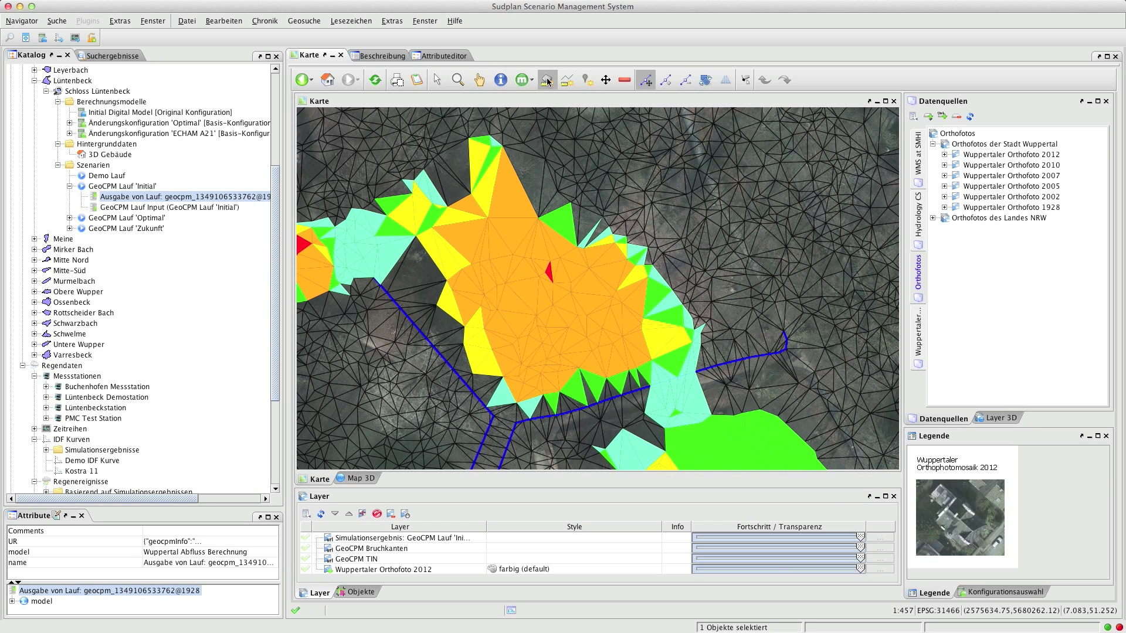
left_click(343, 212)
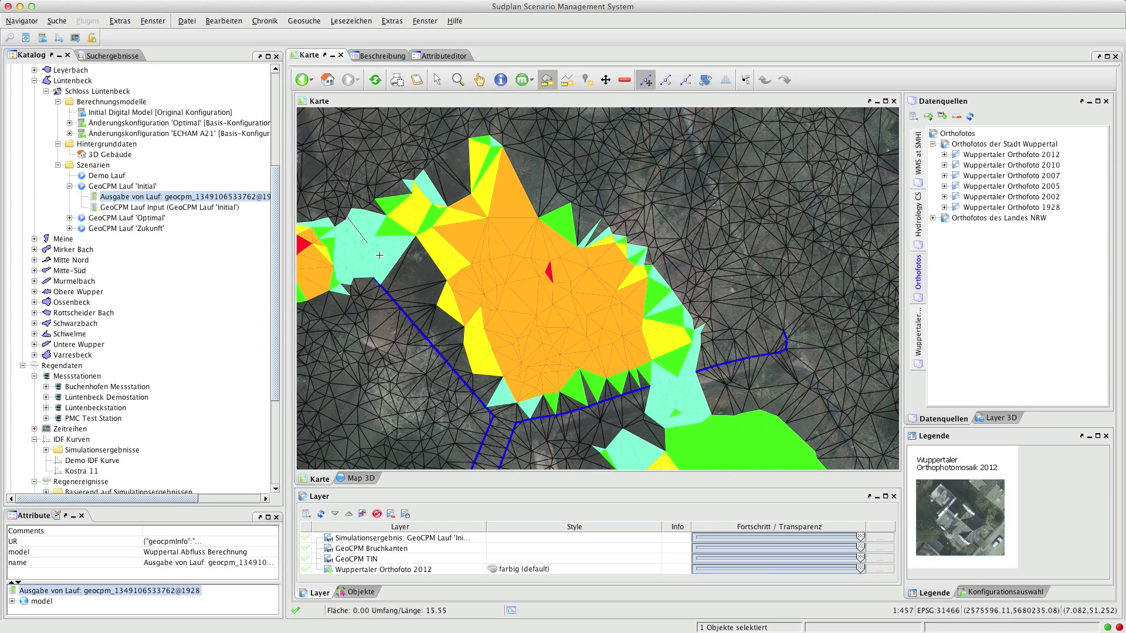
left_click(498, 412)
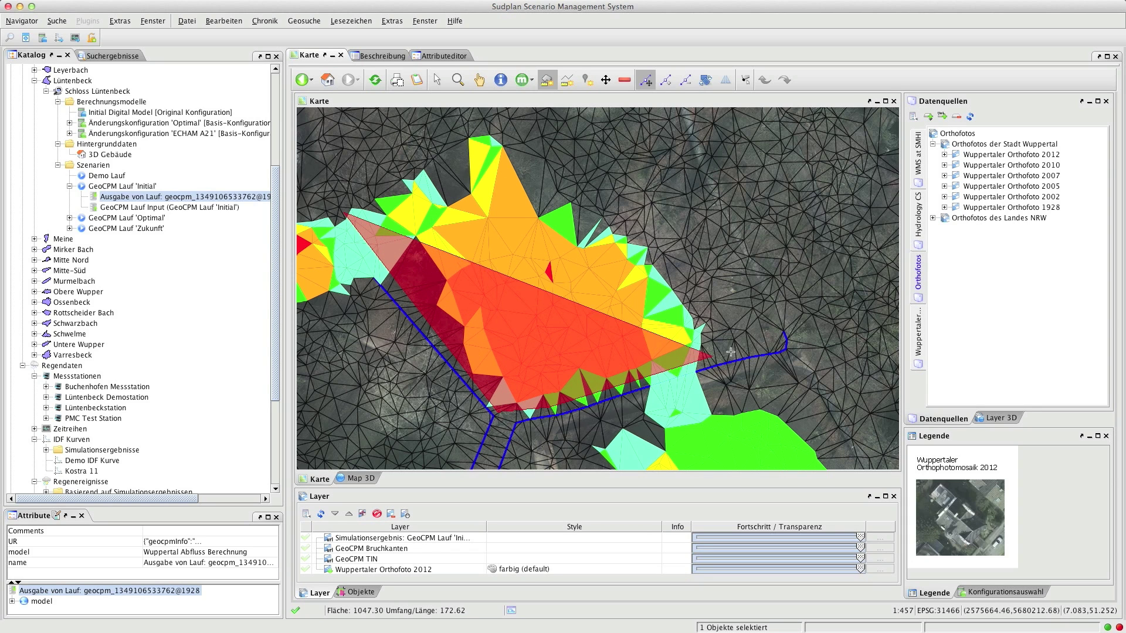
left_click(776, 348)
left_click(668, 121)
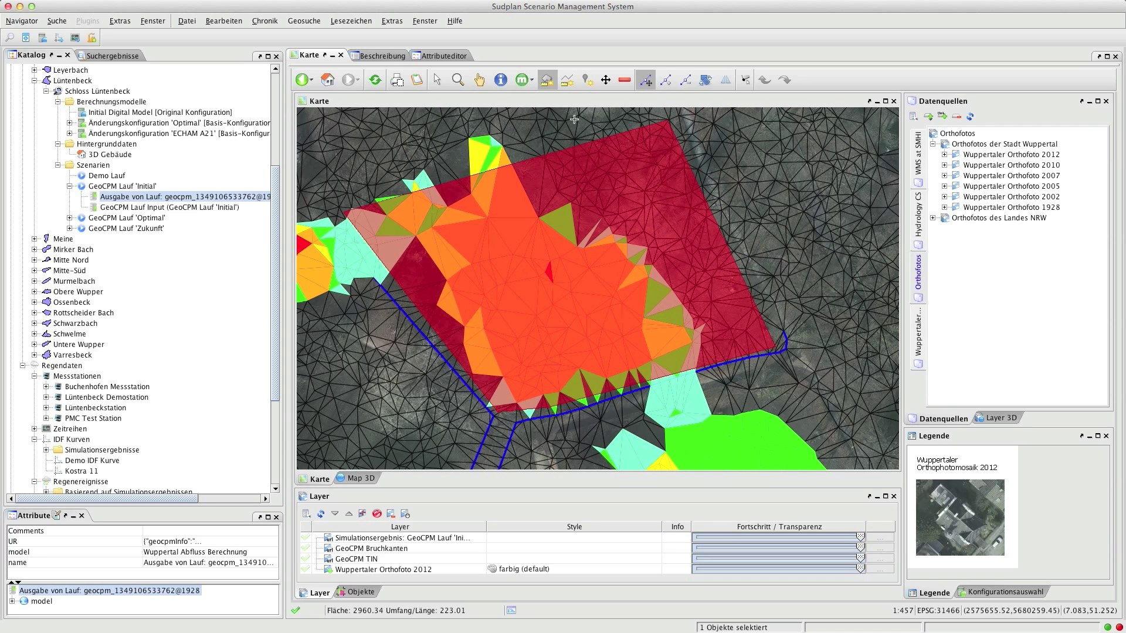
double_click(422, 139)
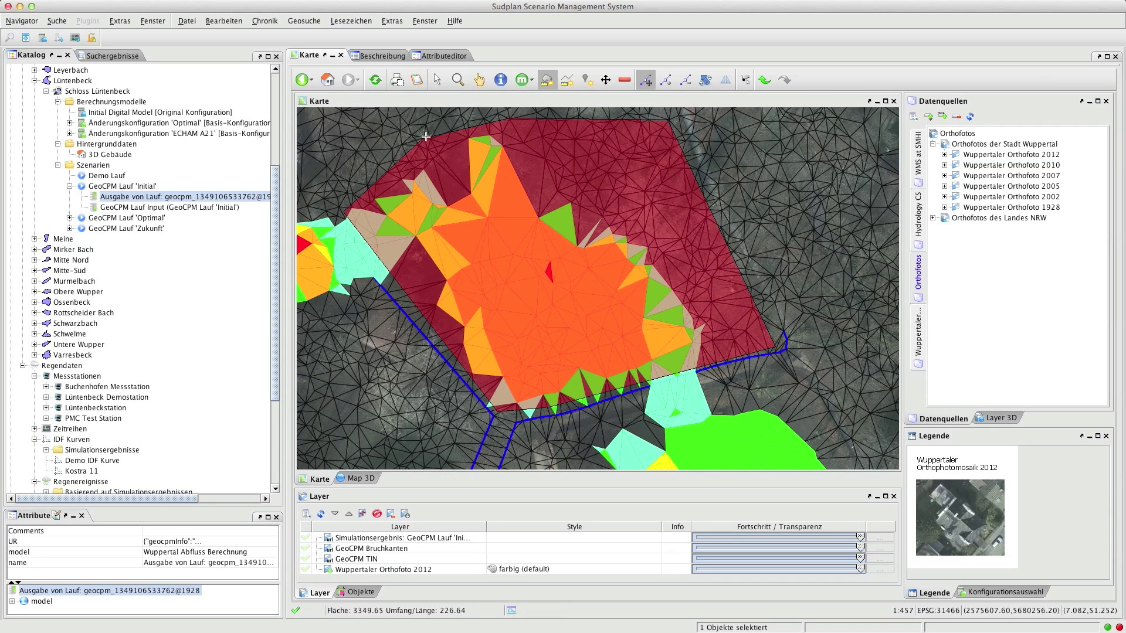
- Start a surface change for the new polygon despite the overlap conflicts and set its height to 164 m, absolute to sea level
left_click(438, 82)
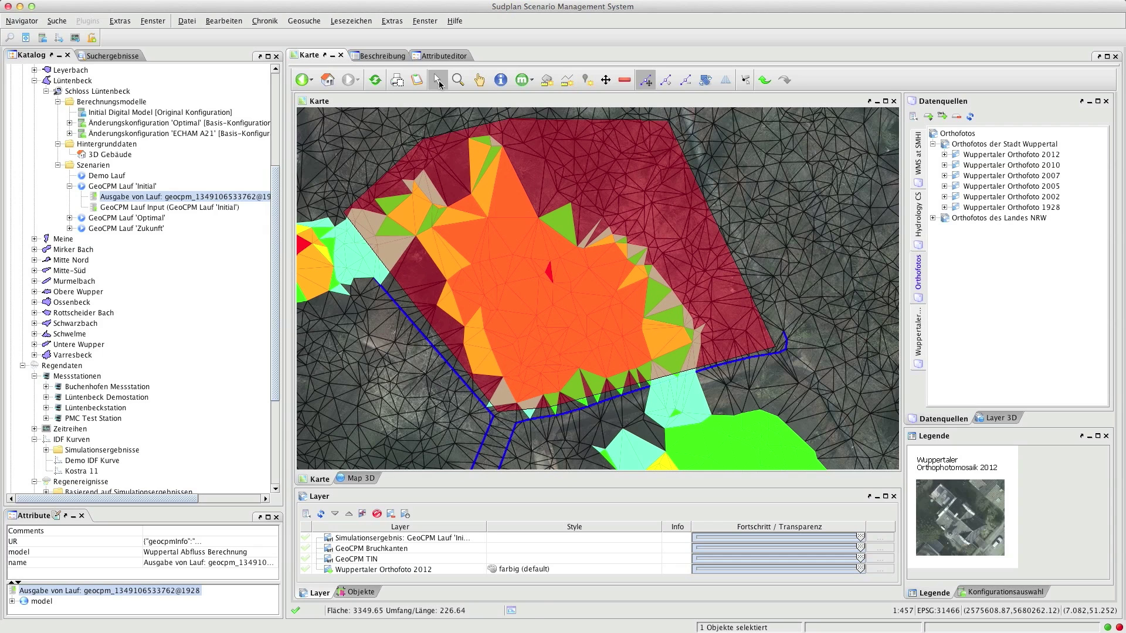
right_click(461, 155)
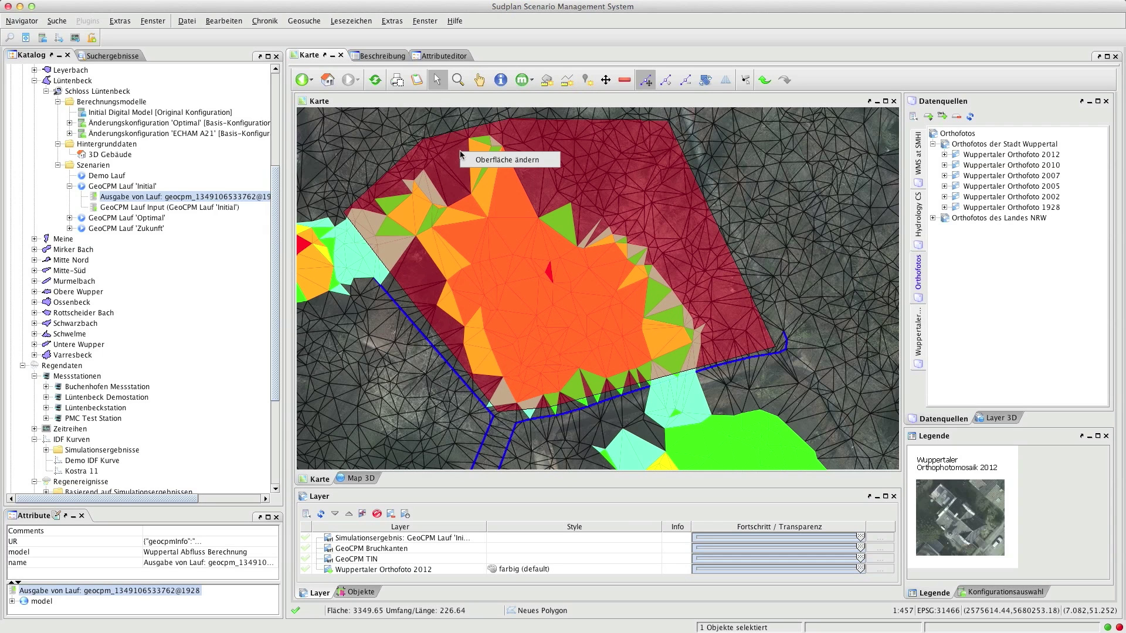
left_click(464, 161)
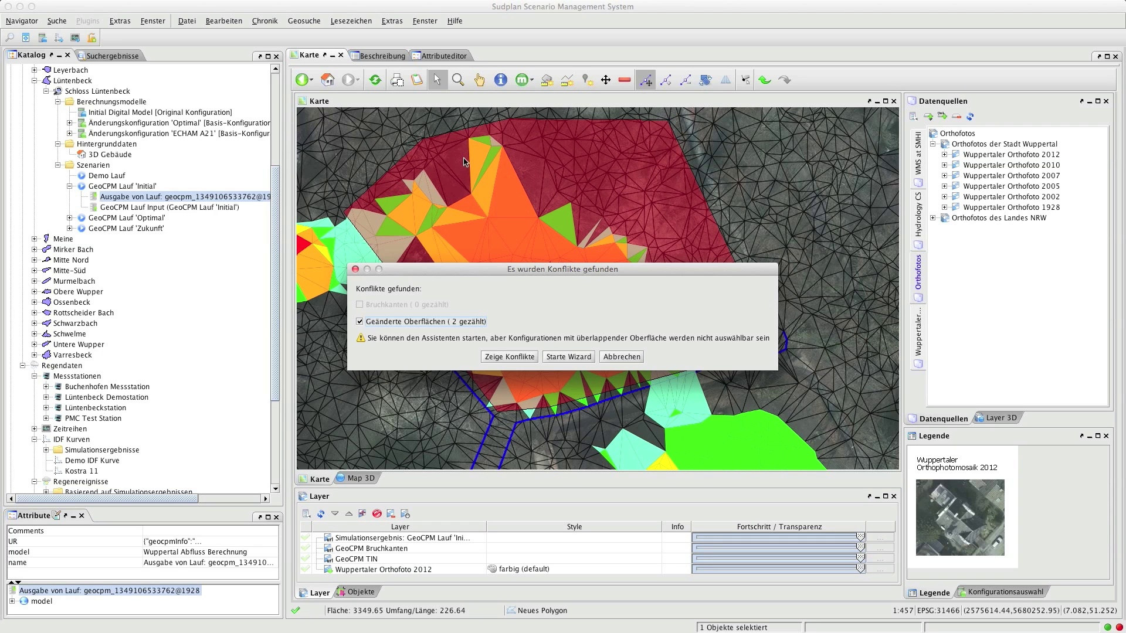
left_click(568, 358)
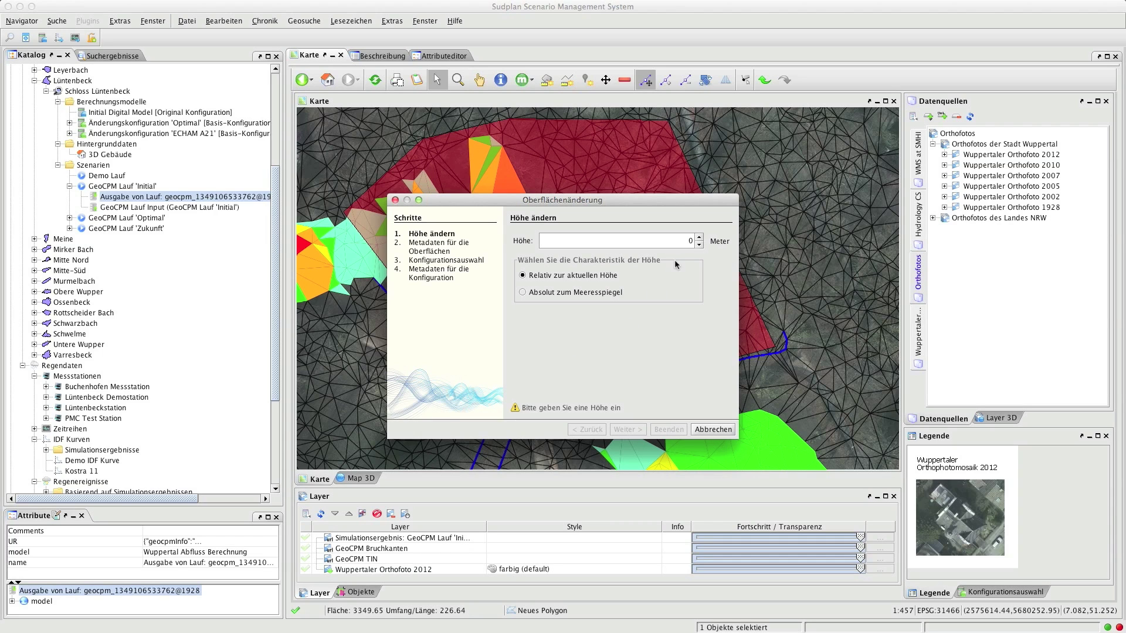
left_click(694, 241)
type("164")
left_click(613, 292)
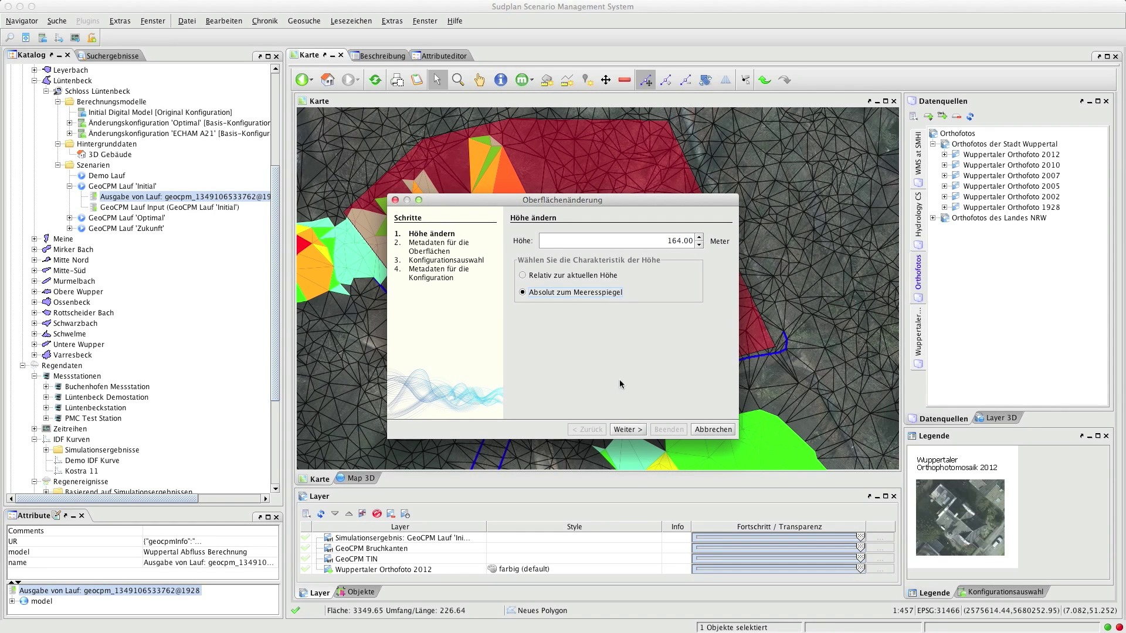
left_click(628, 429)
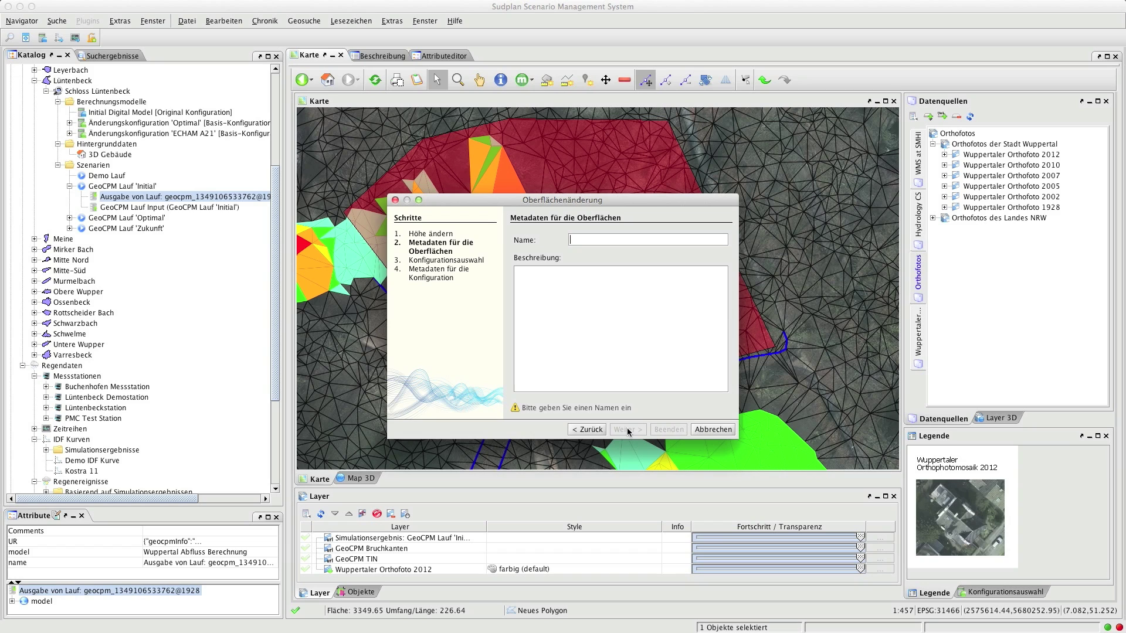
- Name the changed surface Rückhaltebecken 1 and leave its description empty
type("Rückhal")
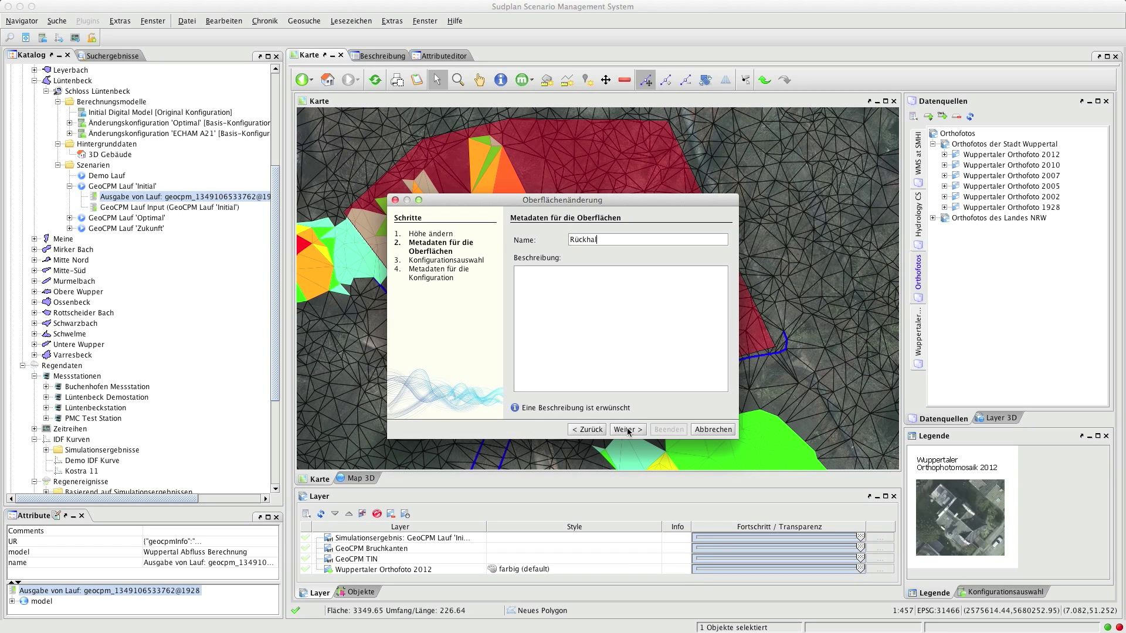
type("tebecken")
left_click(628, 430)
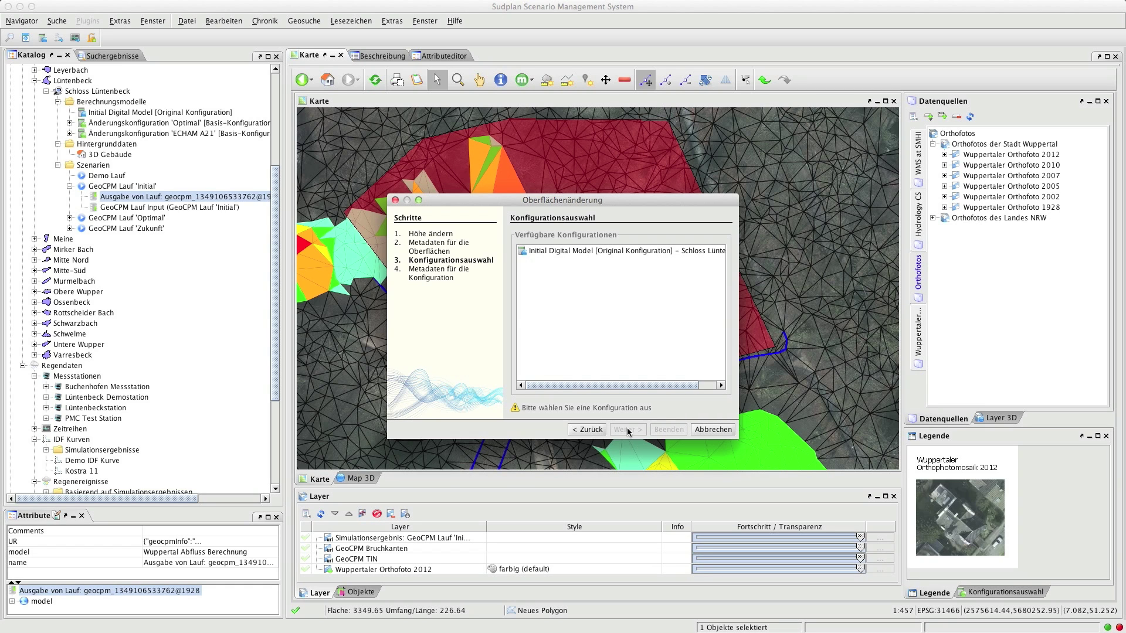
- Base the surface change on the Initial Digital Model and save it as a new change configuration named Demo Konfiguration
left_click(623, 250)
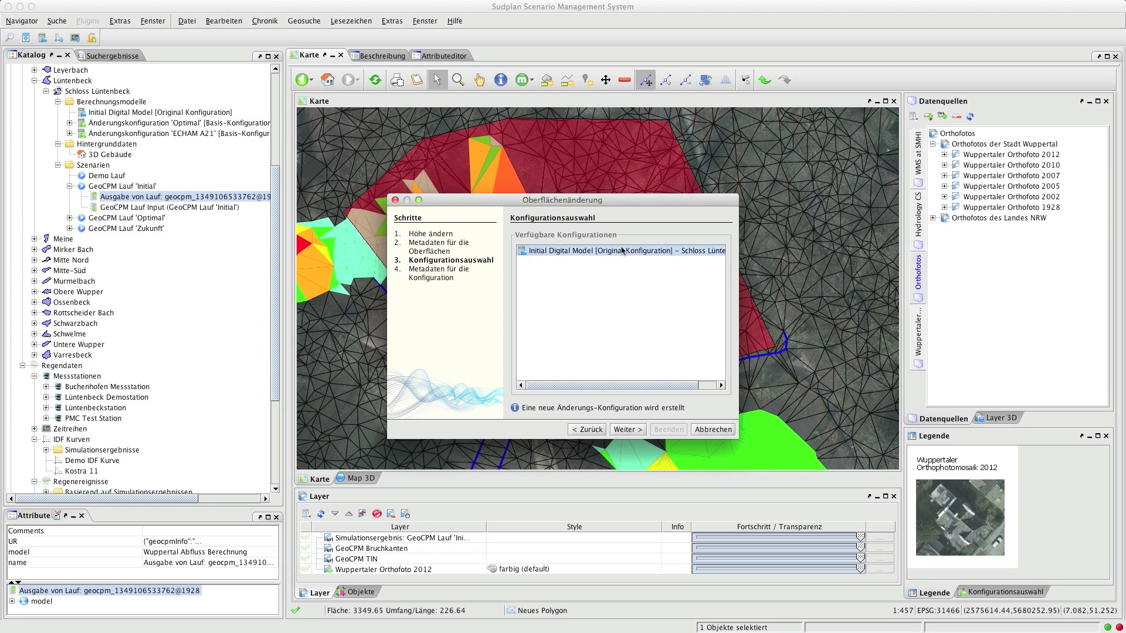
left_click(627, 430)
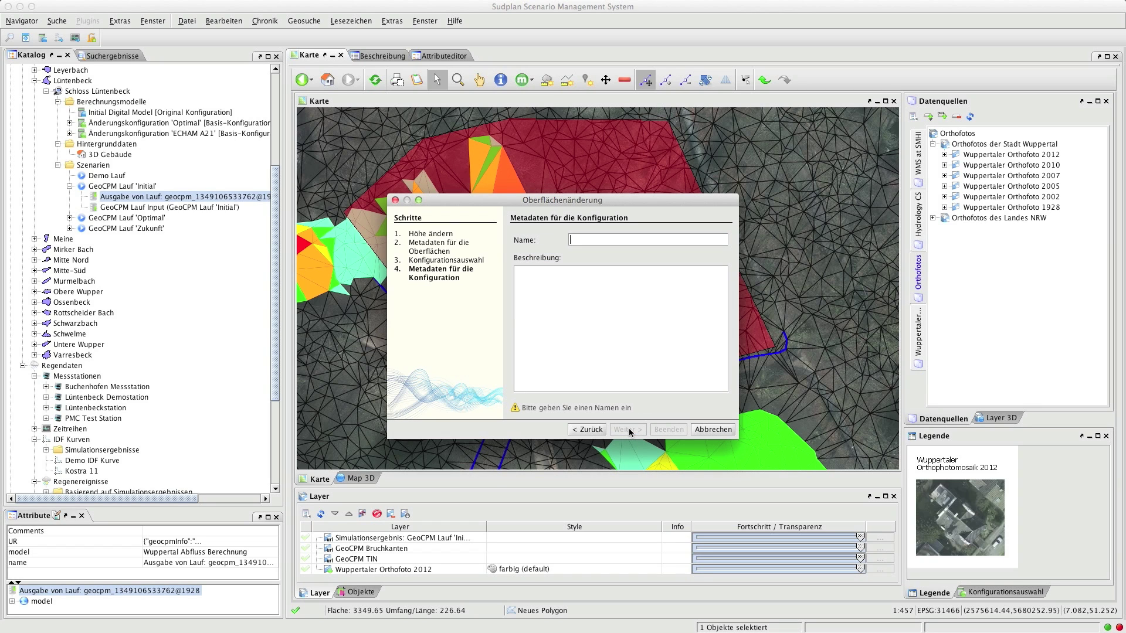
type("D")
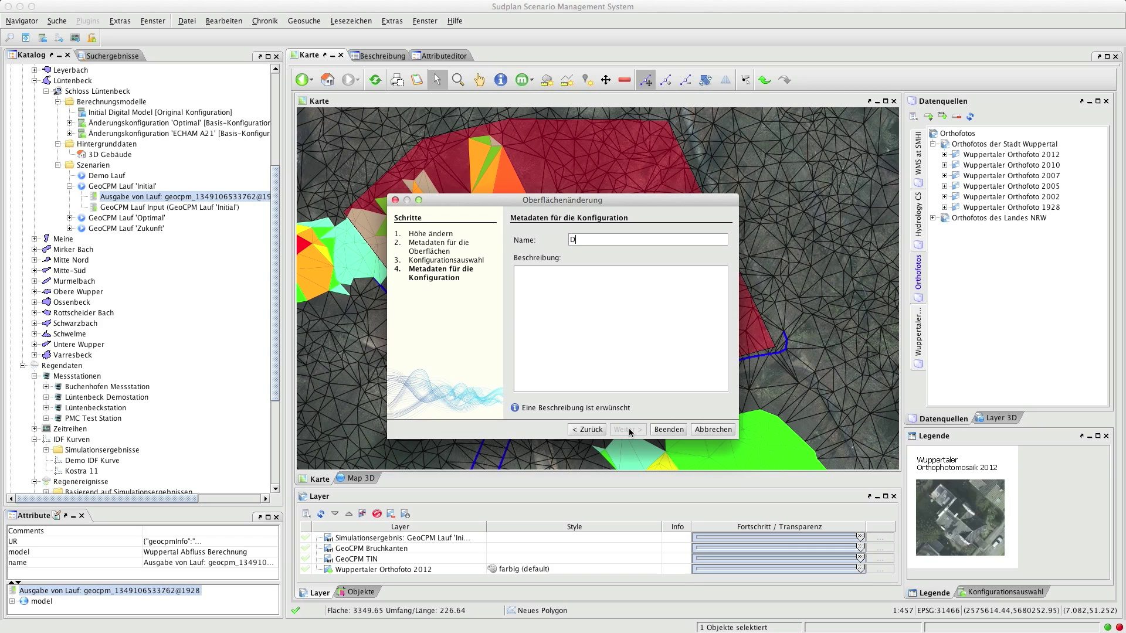
type("emo Konfiguration")
left_click(660, 430)
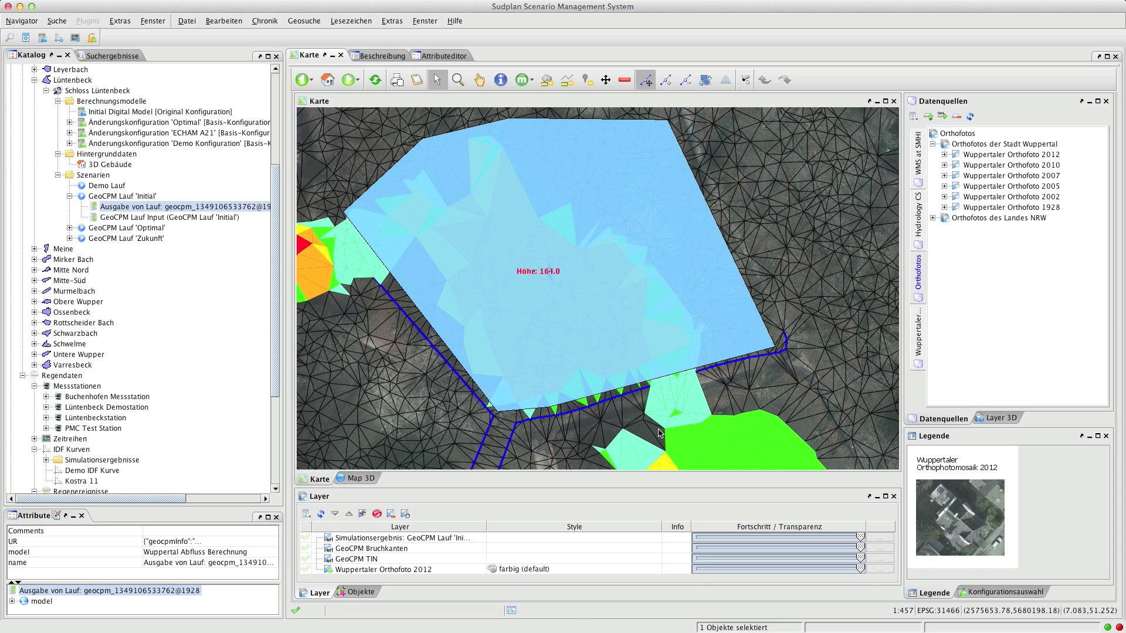
- Draw a second surface polygon with an area of about 1800 around the tapering yellow flooded zone just south of the castle
left_click(479, 84)
scroll(487, 152, "down", 5)
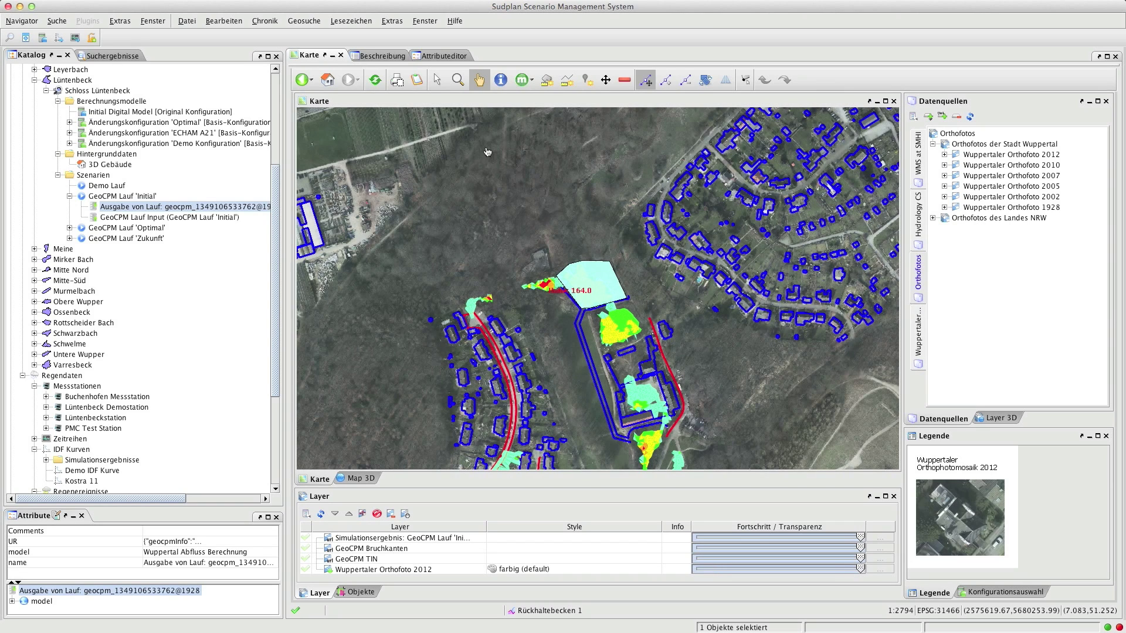
left_click_drag(630, 439, 556, 310)
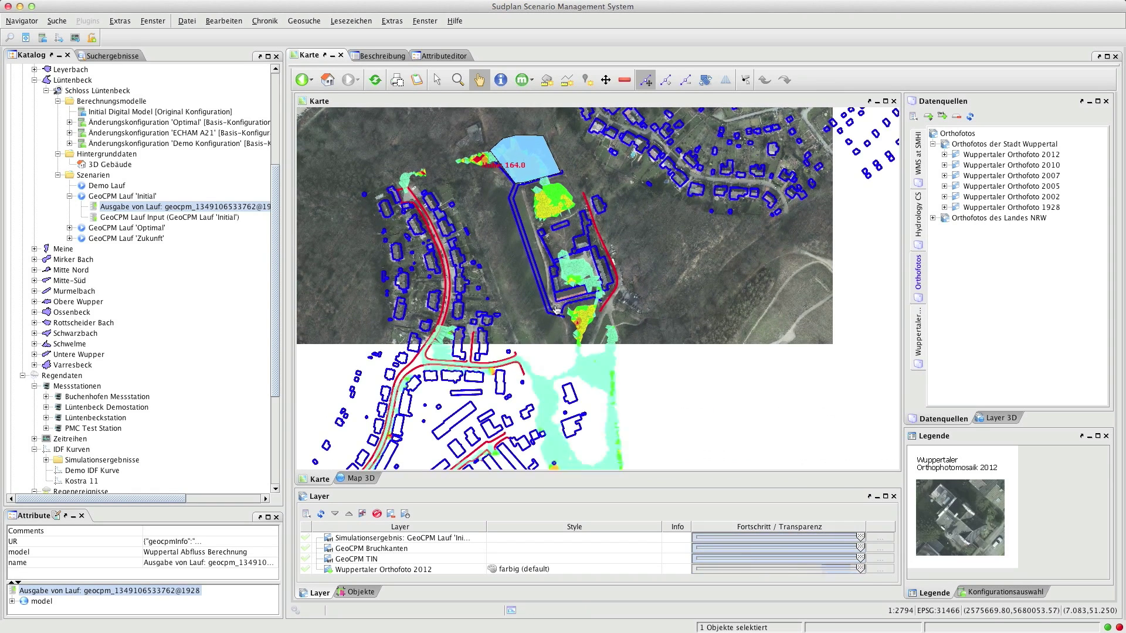
left_click(458, 79)
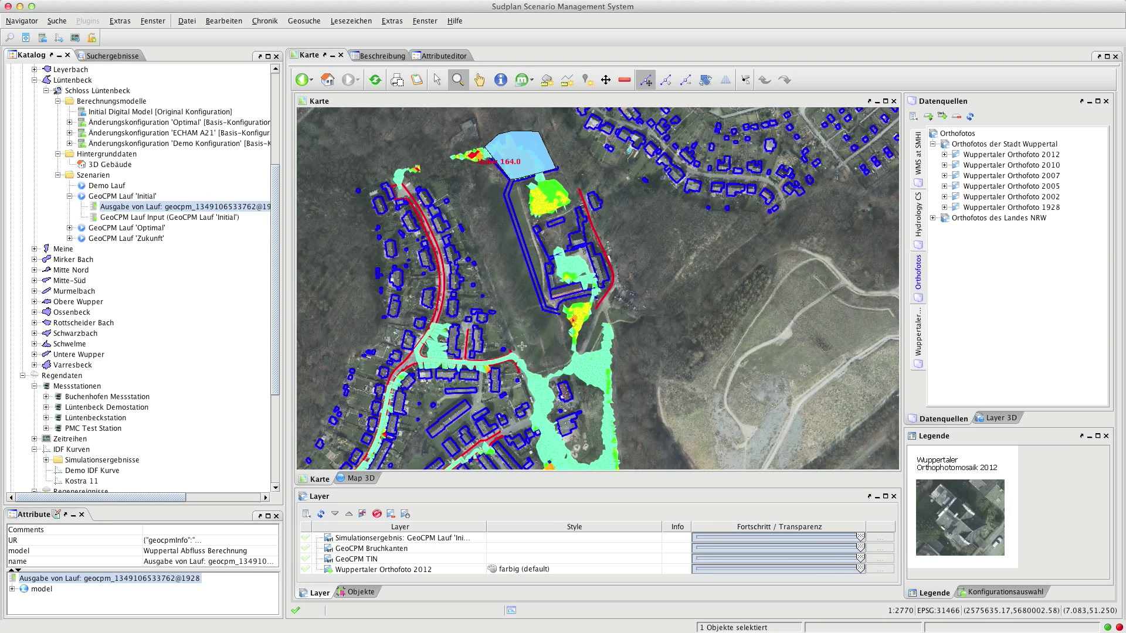
left_click_drag(527, 283, 622, 358)
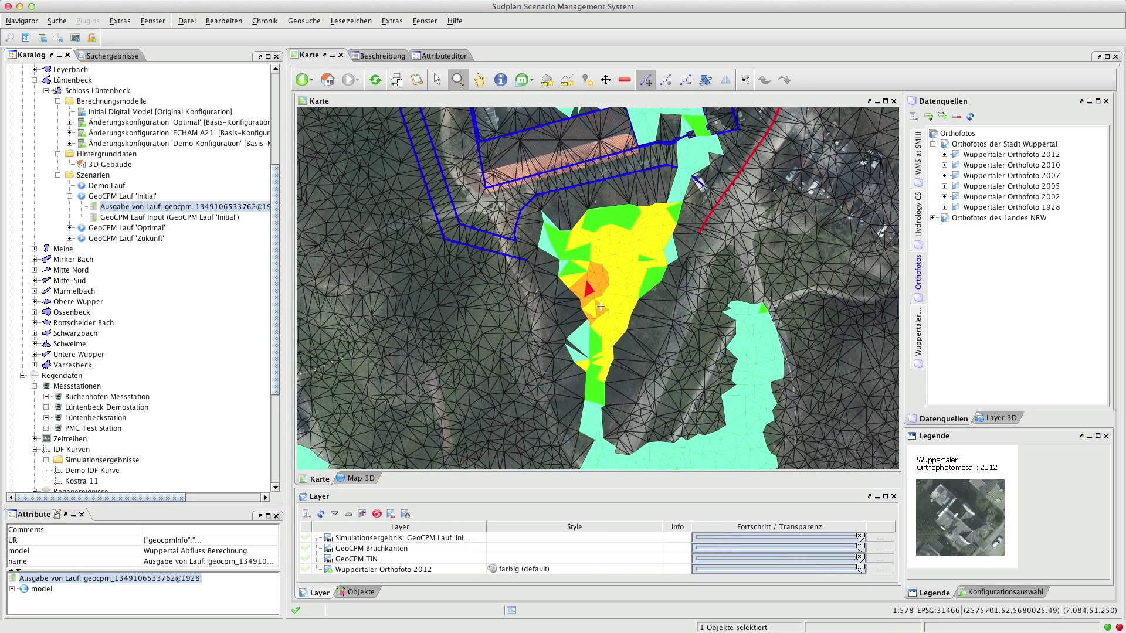
left_click(549, 82)
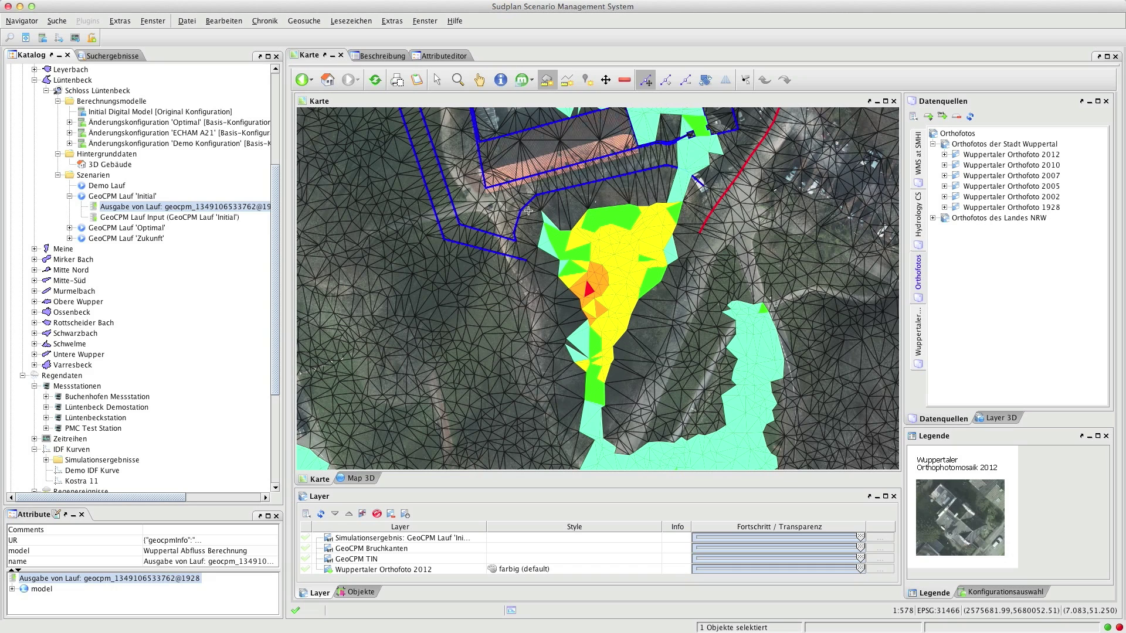
left_click(531, 262)
left_click(524, 228)
left_click(540, 203)
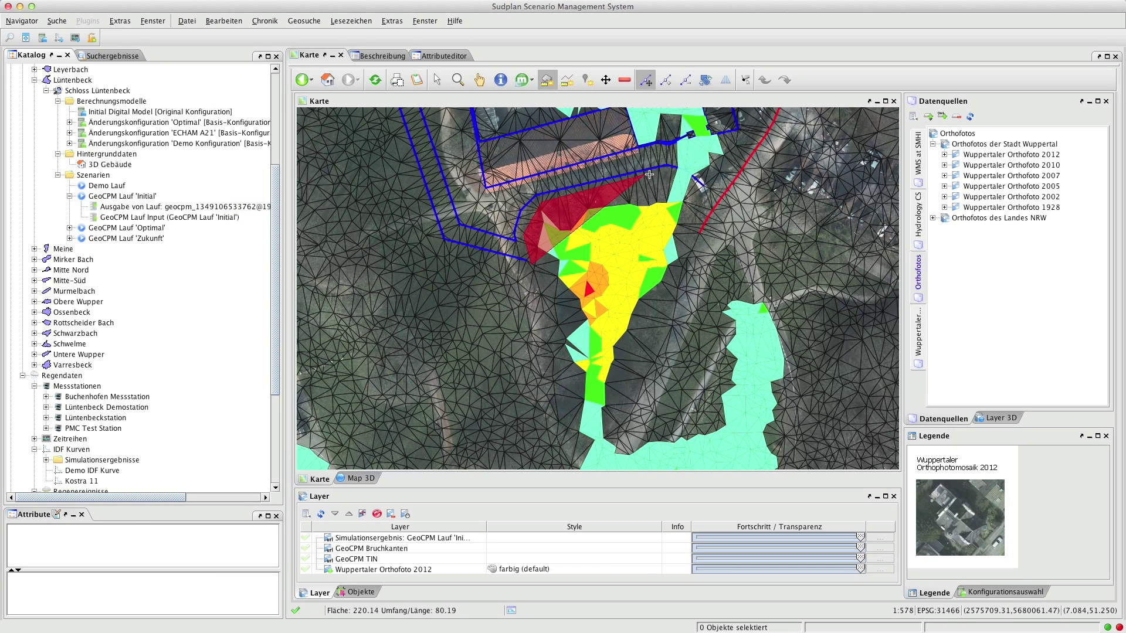
left_click(673, 172)
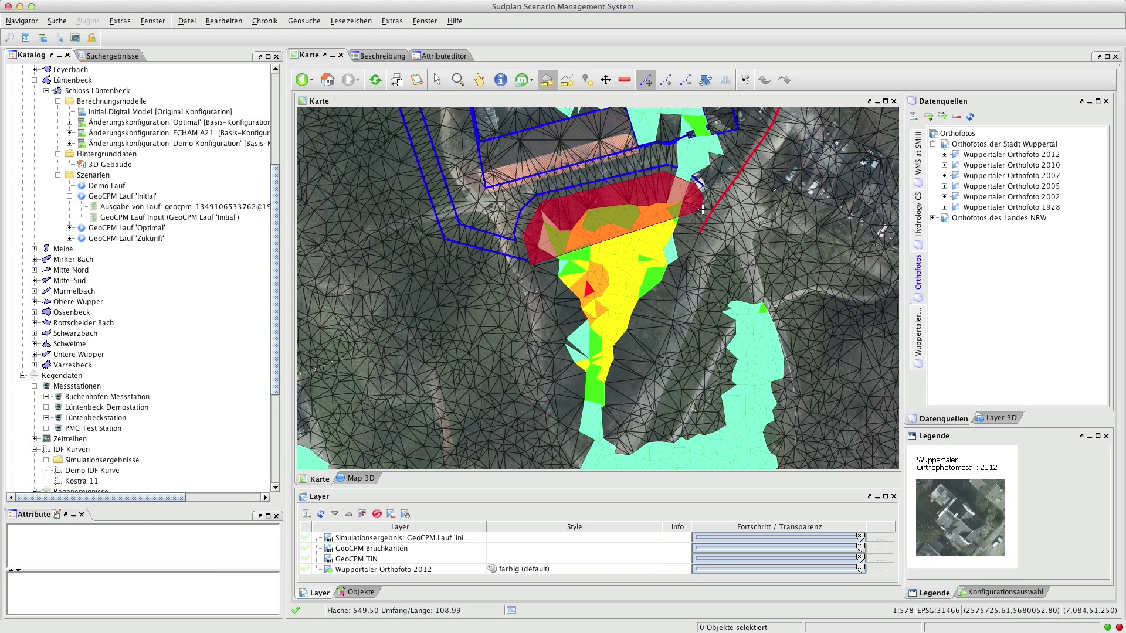
left_click(702, 197)
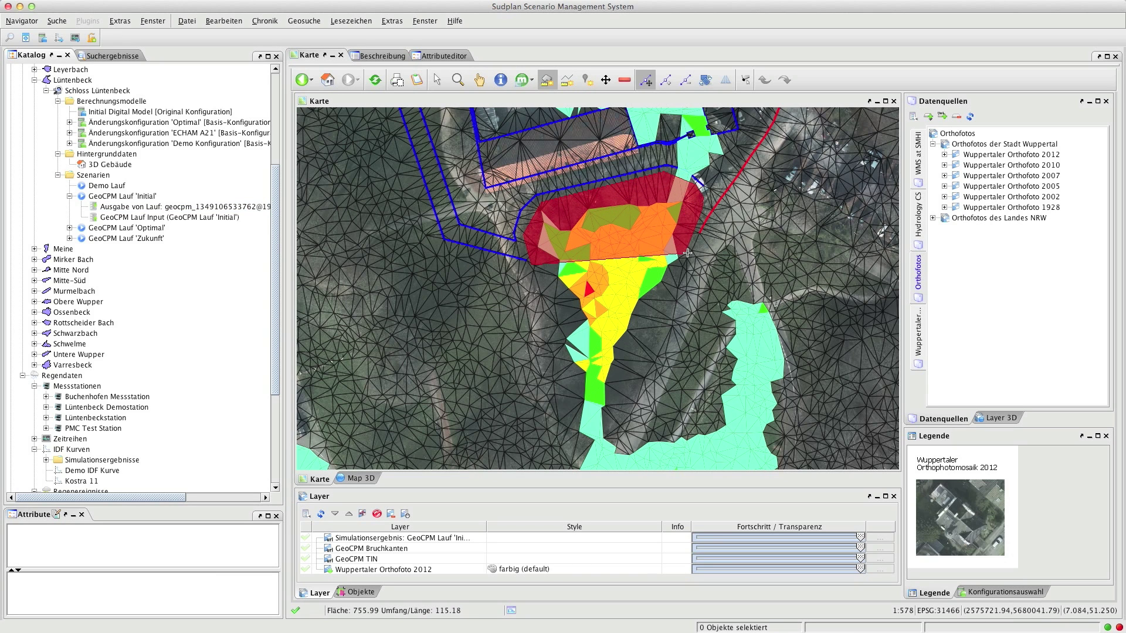
double_click(581, 458)
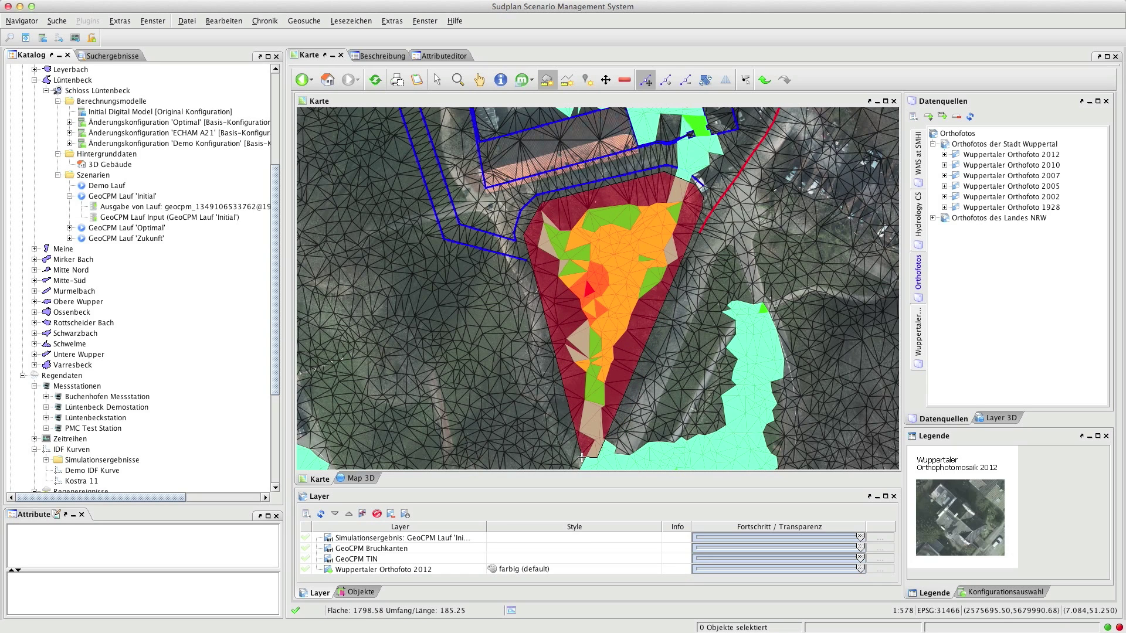
- Start a surface change for the southern polygon and set its height to 162 m, absolute to sea level
left_click(437, 79)
right_click(541, 249)
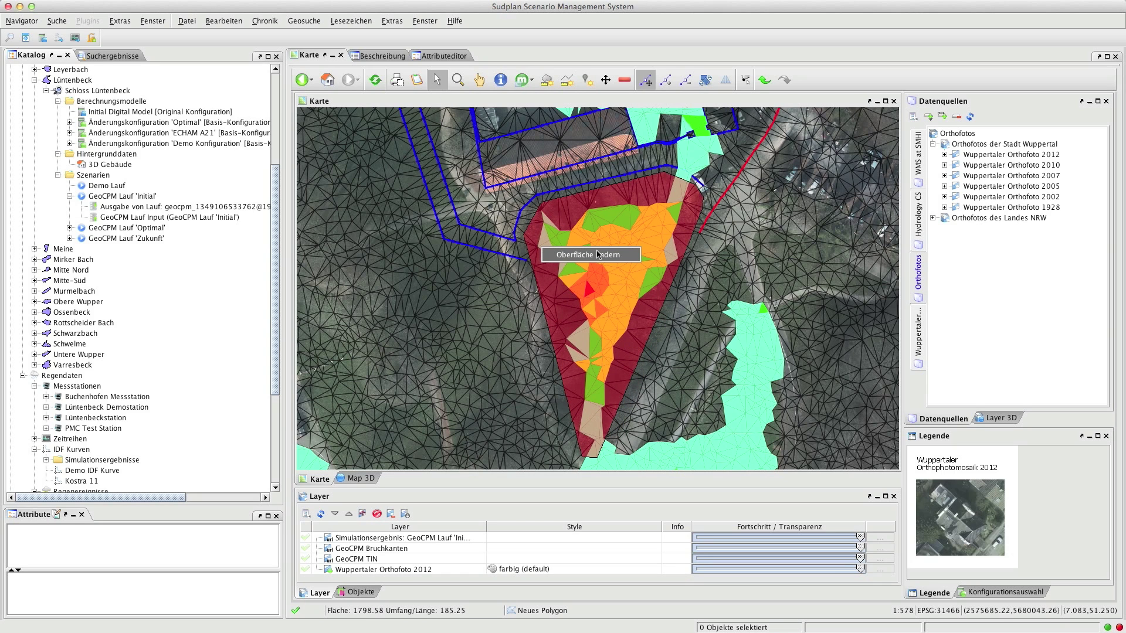
left_click(625, 255)
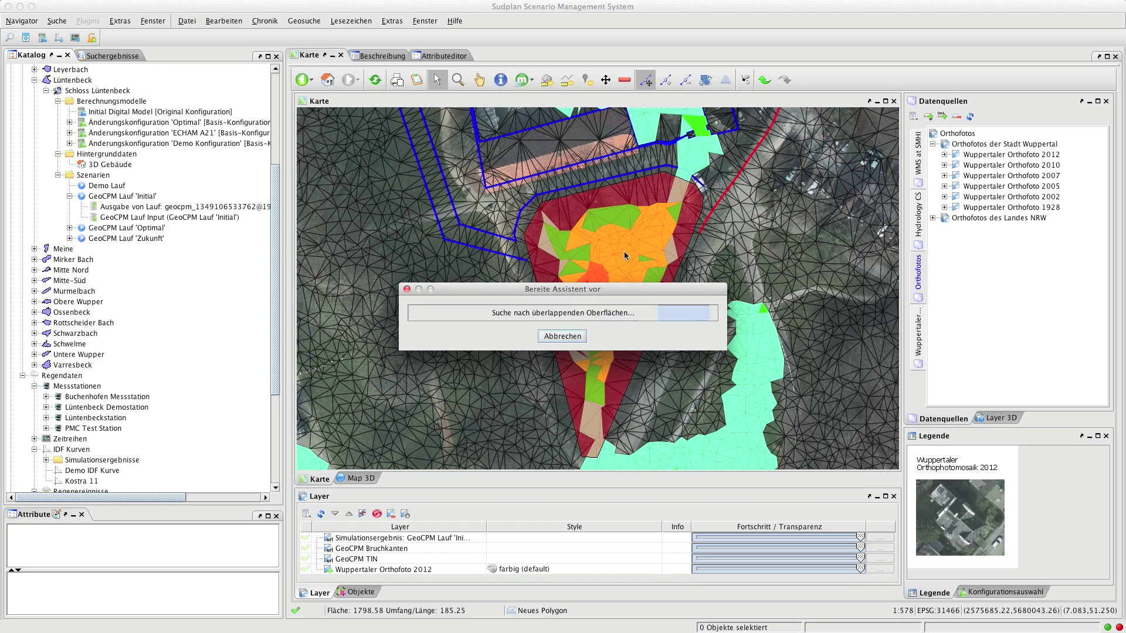
left_click(568, 357)
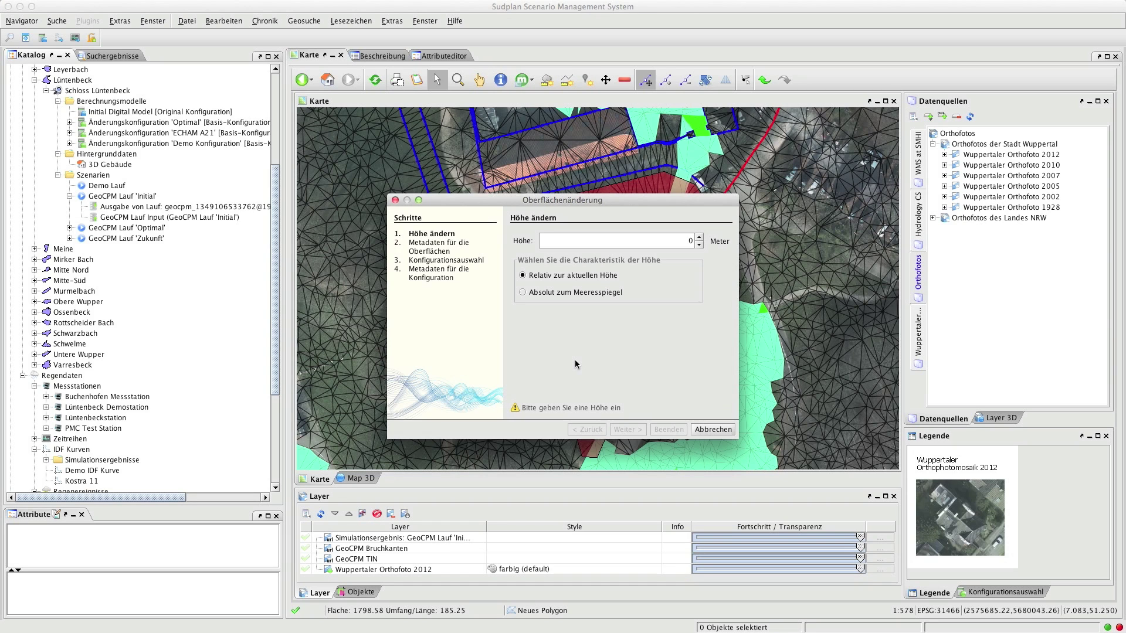
left_click(696, 240)
type("162")
left_click(613, 293)
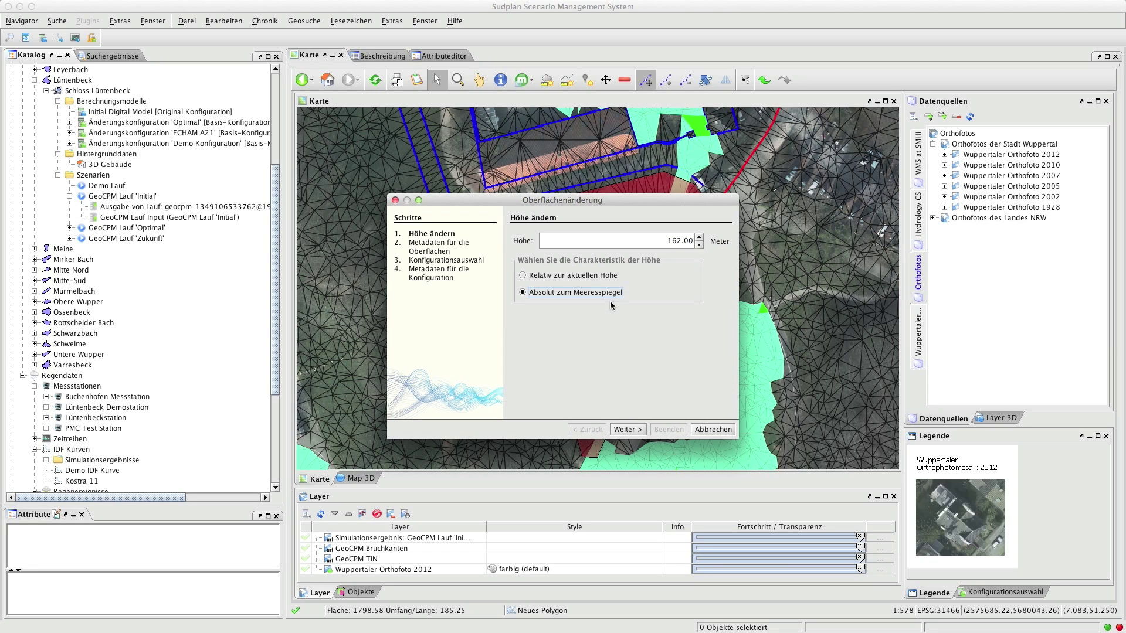
left_click(631, 430)
- Name the surface Rückhaltebecken 2 and save it into the existing change configuration 'Demo Konfiguration'
type("Rückhal")
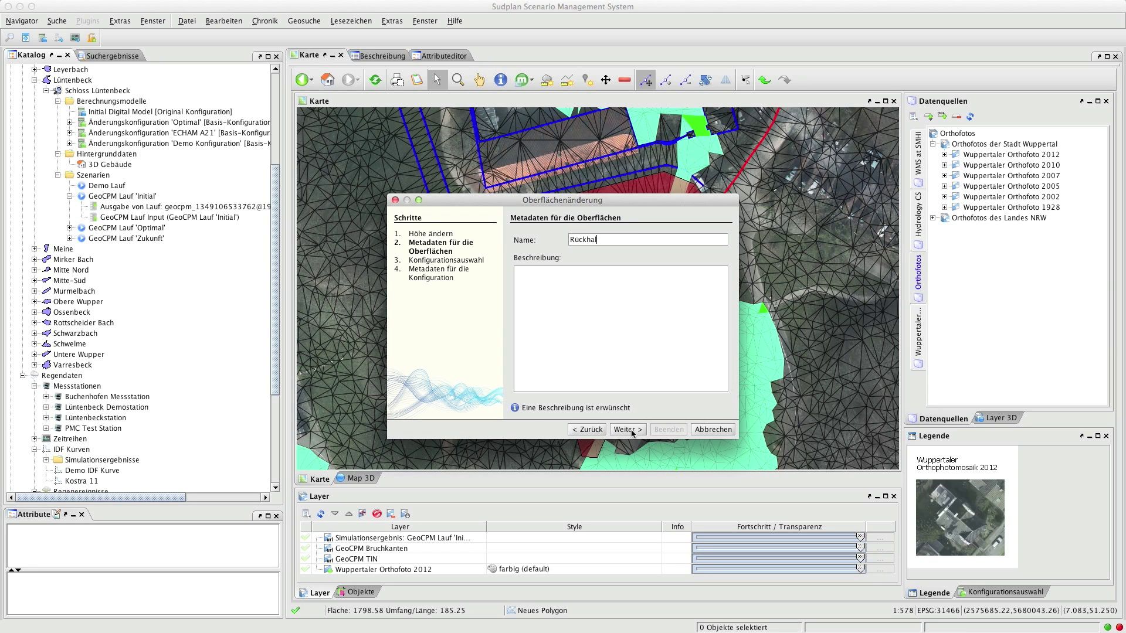
type("tebecken 2")
left_click(627, 430)
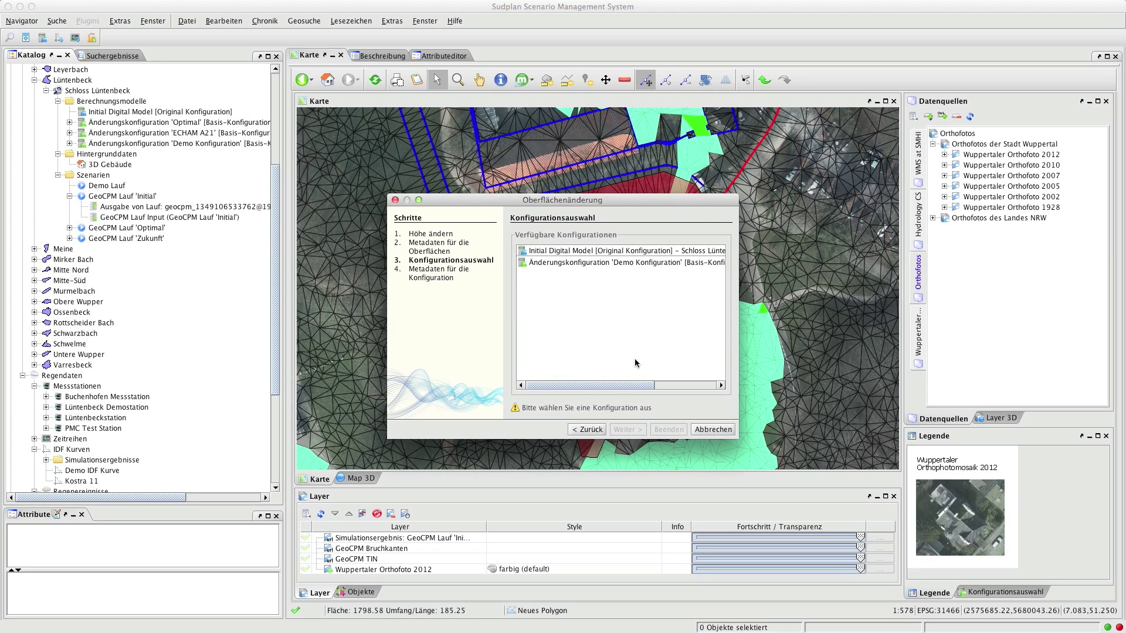
left_click(635, 267)
left_click(627, 429)
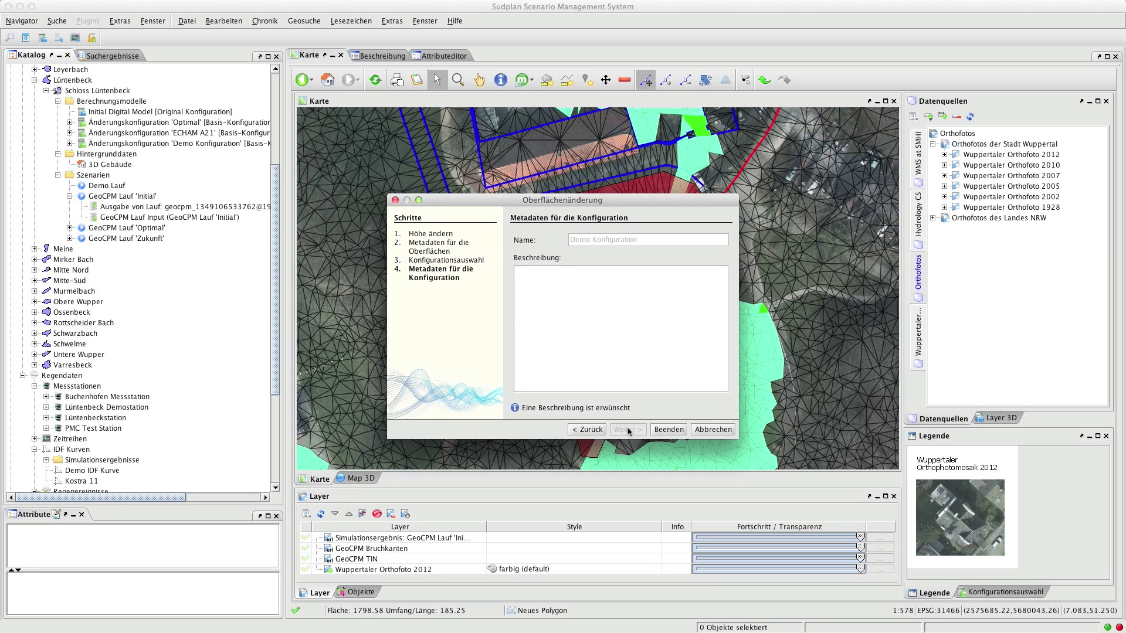
left_click(669, 430)
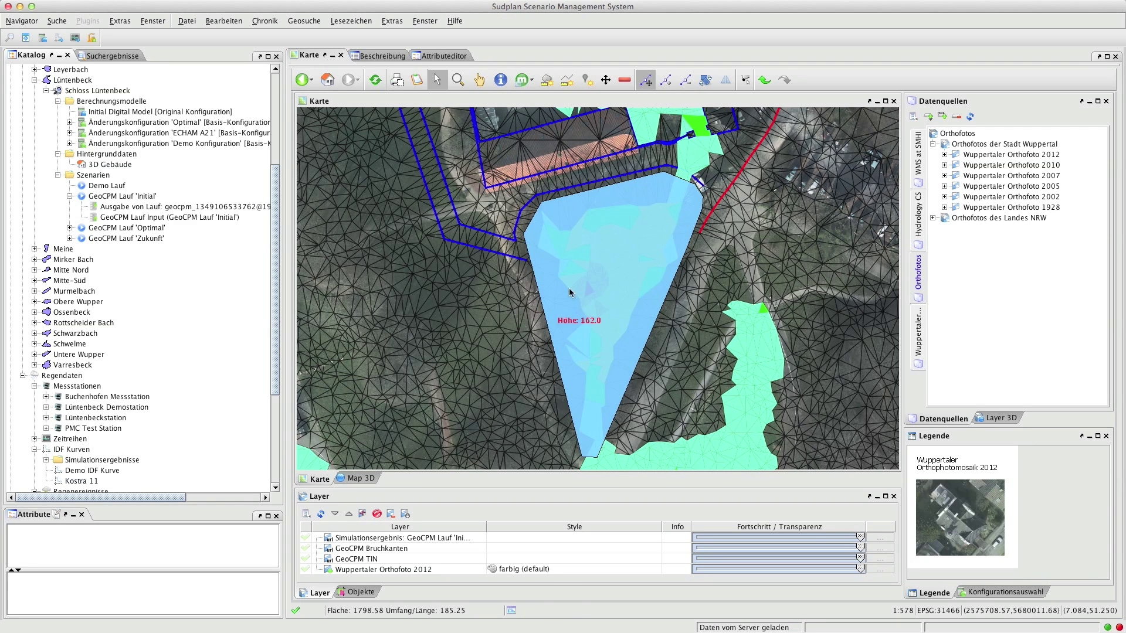
- Search for break lines (Bruchkanten) within a polygon drawn between the northern and southern retention basins, across the castle's western edge
left_click(458, 80)
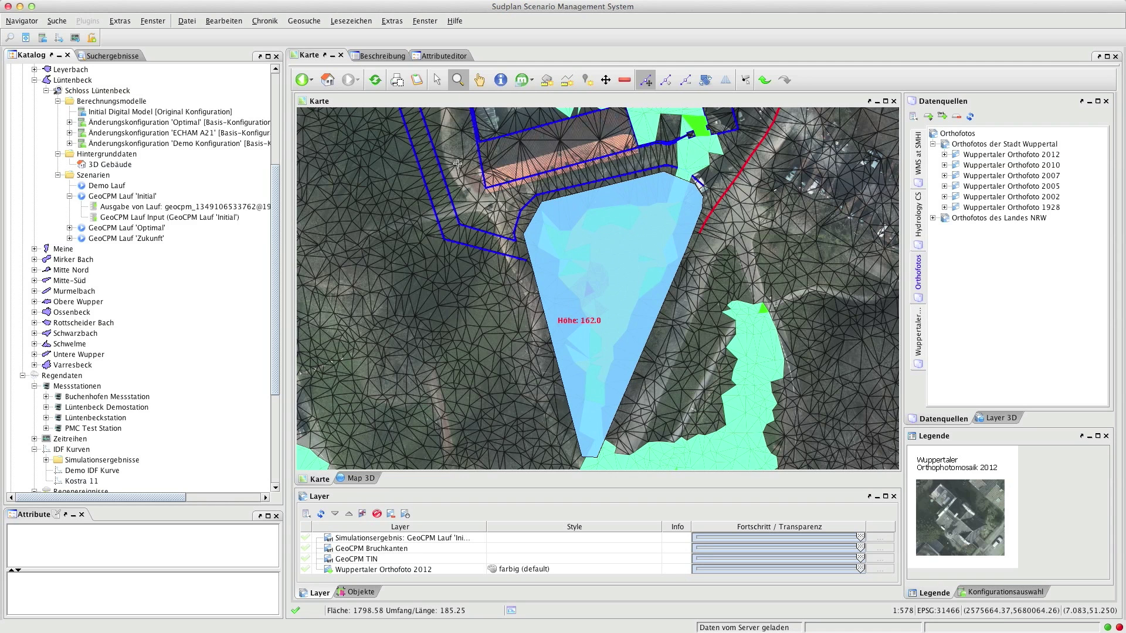
scroll(458, 164, "down", 3)
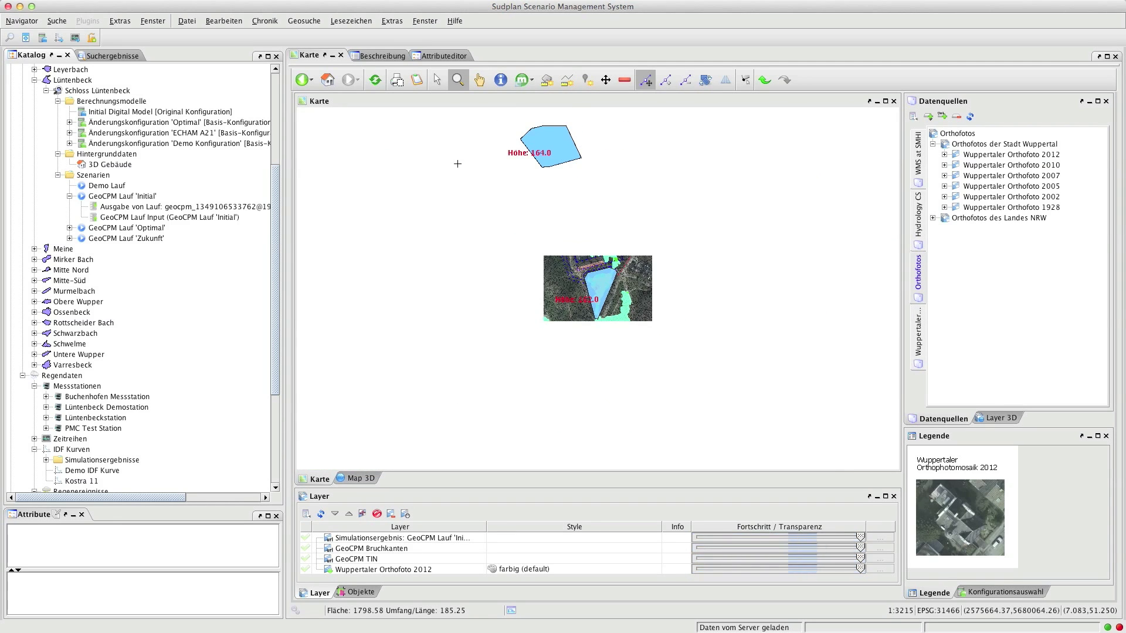
scroll(500, 118, "up", 1)
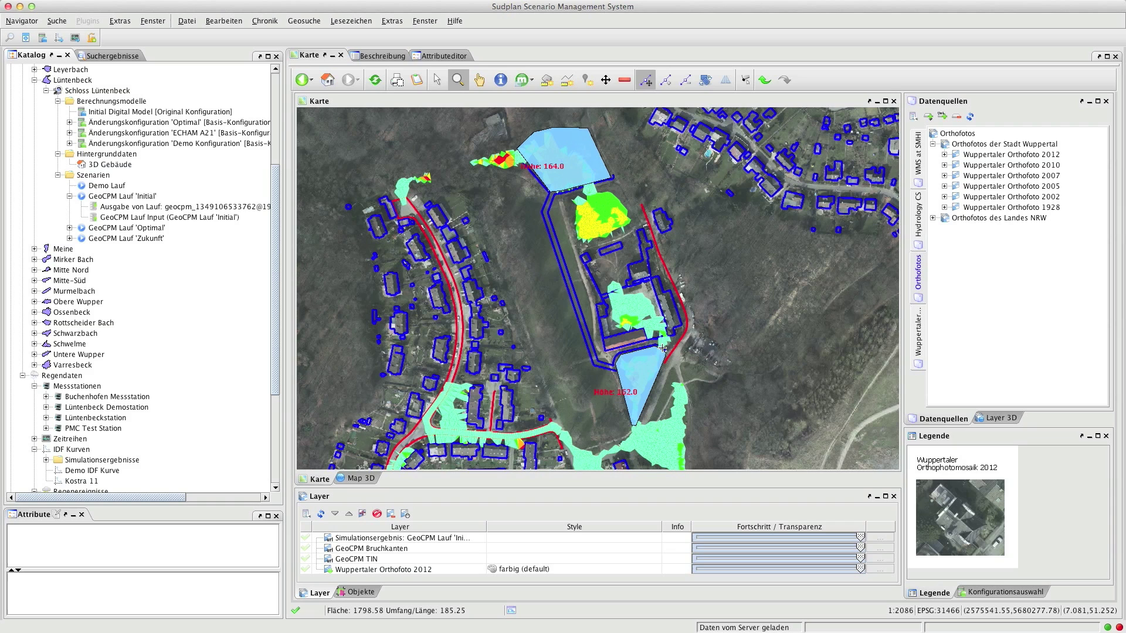
left_click(536, 83)
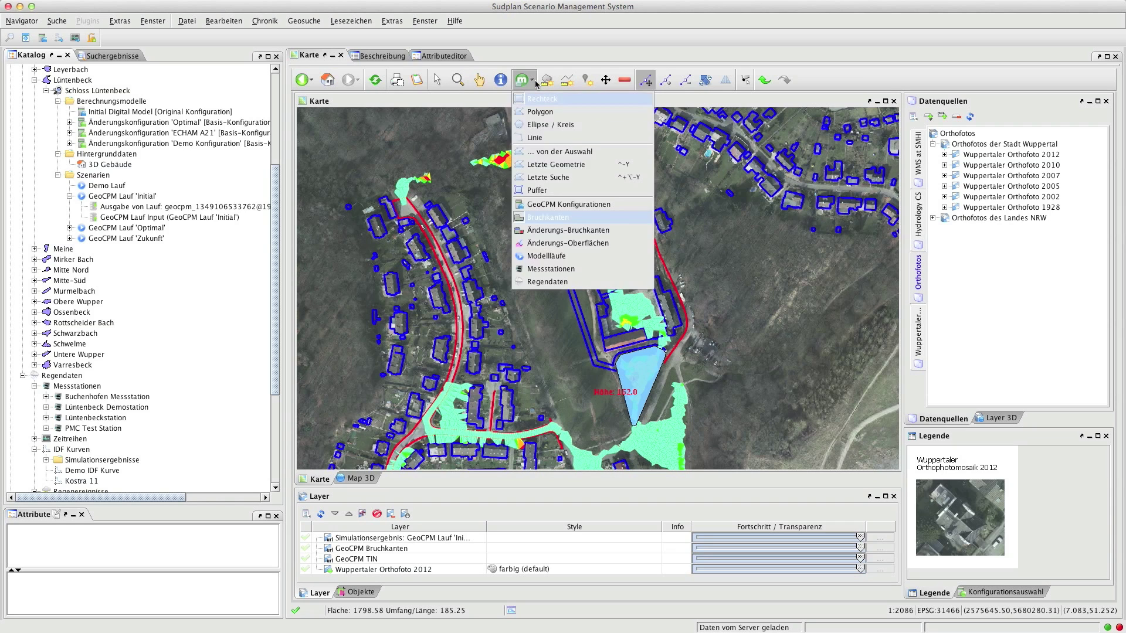
left_click(566, 218)
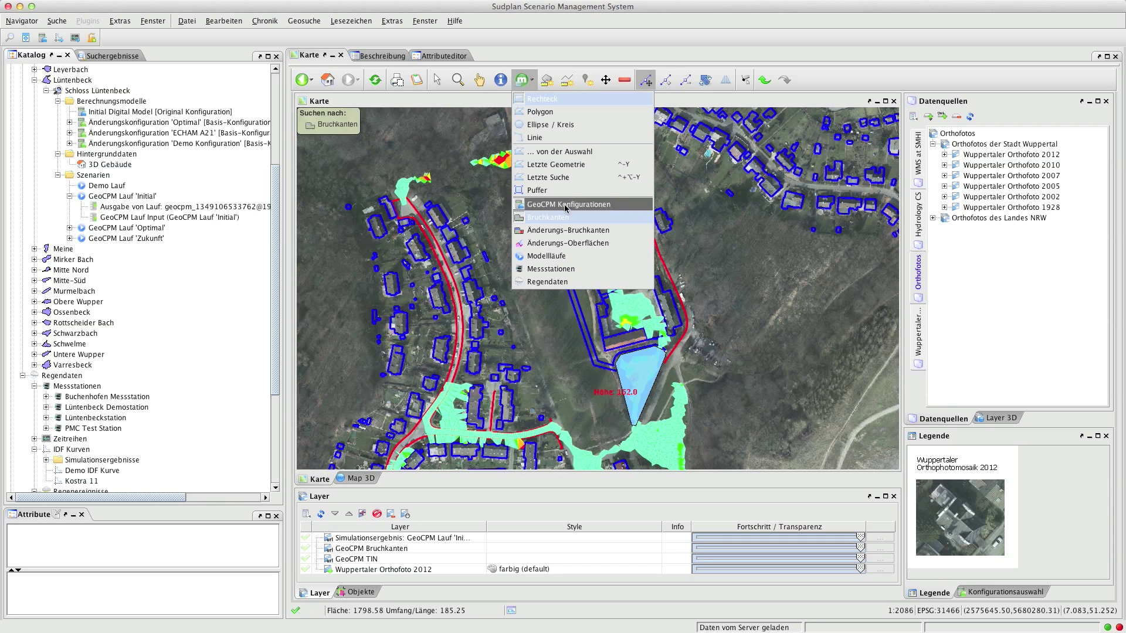
left_click(560, 143)
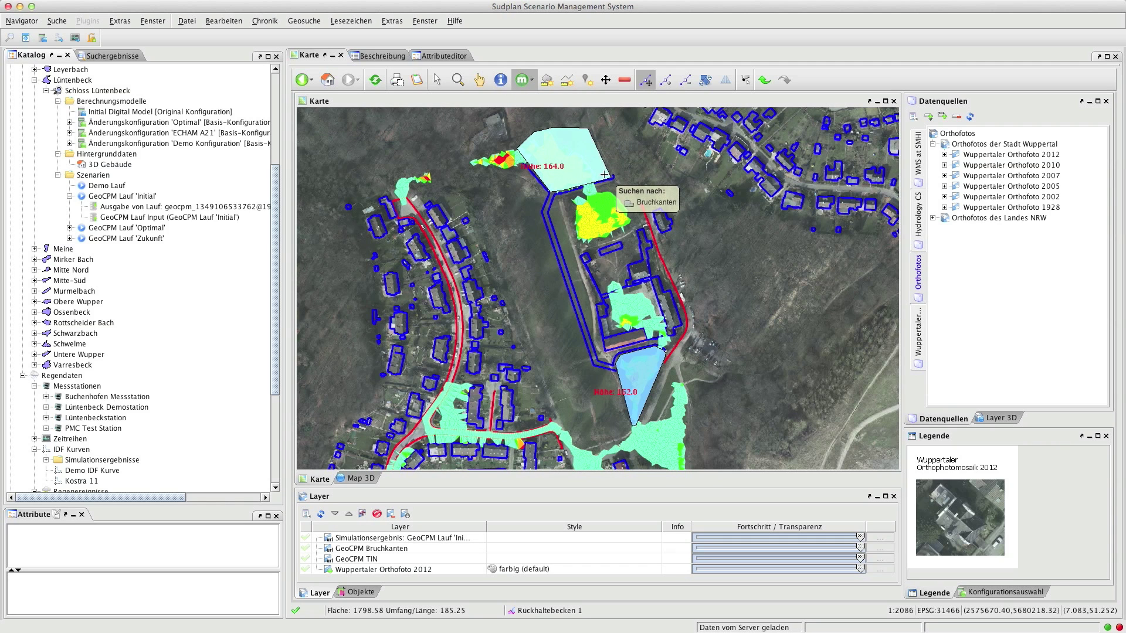
left_click(605, 175)
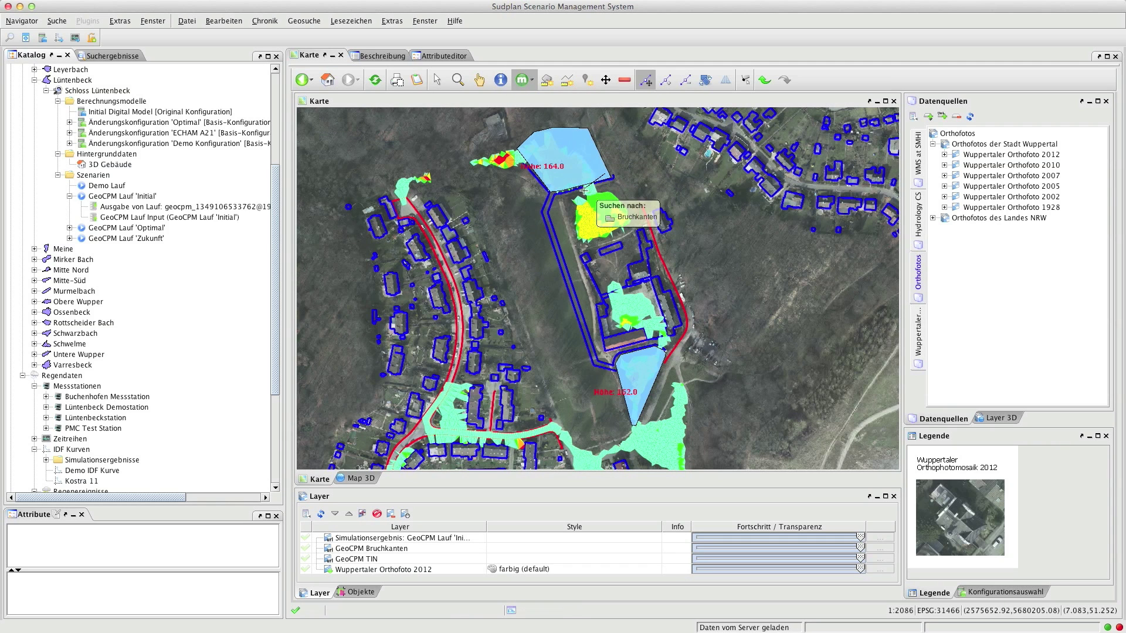
left_click(543, 340)
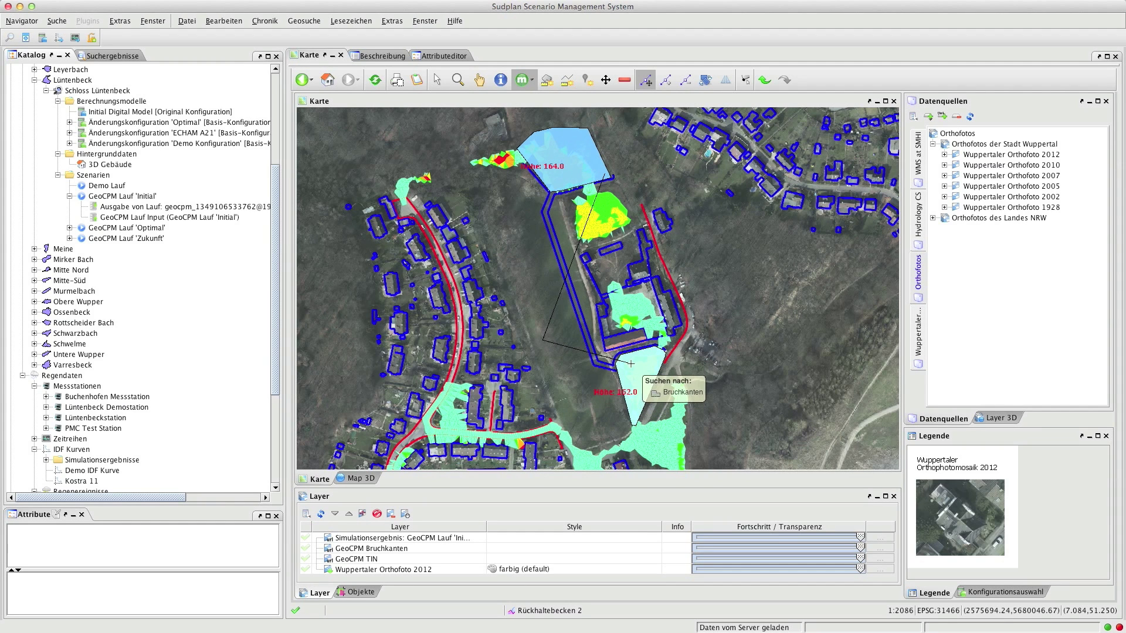
double_click(631, 363)
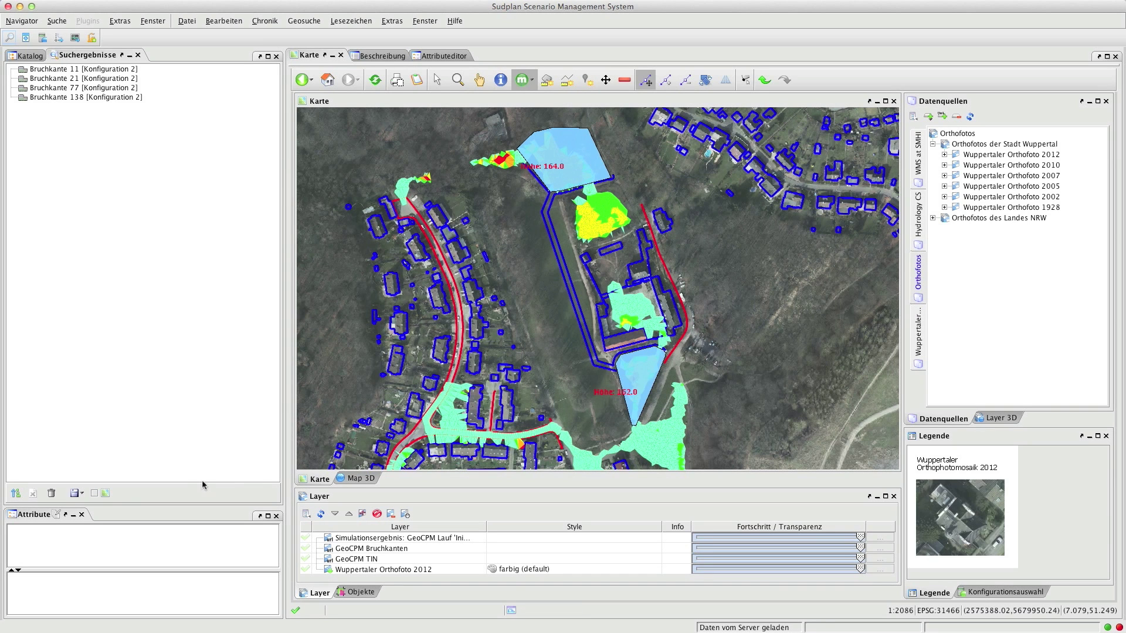
- Show the found break lines on the map, list them as map objects and select Bruchkante 138 beside the northern basin
left_click(106, 493)
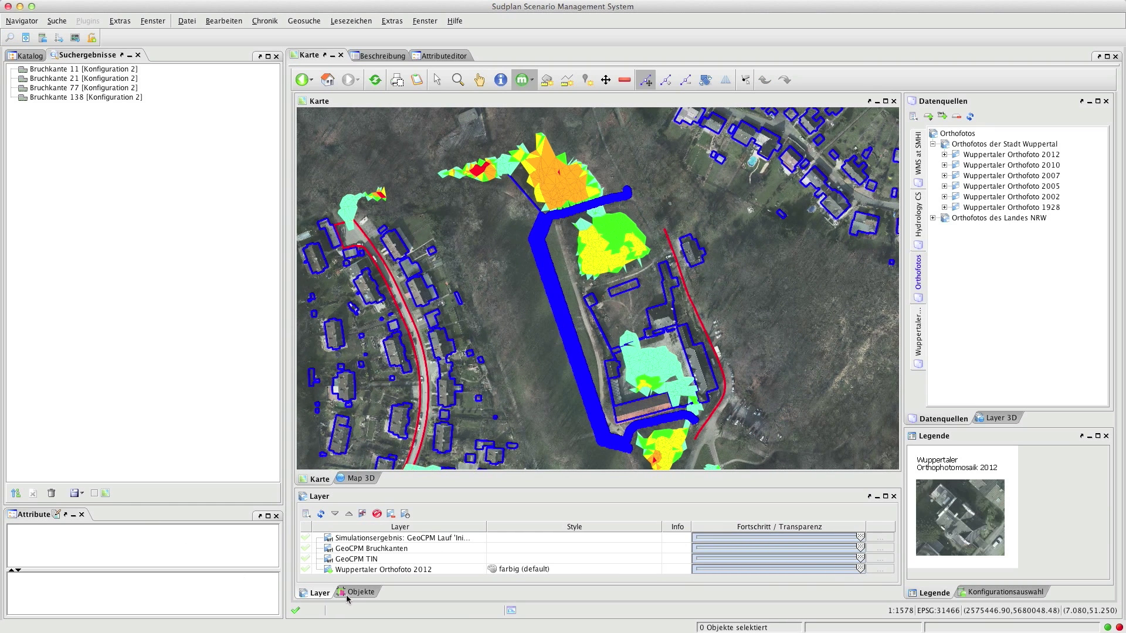
left_click(358, 592)
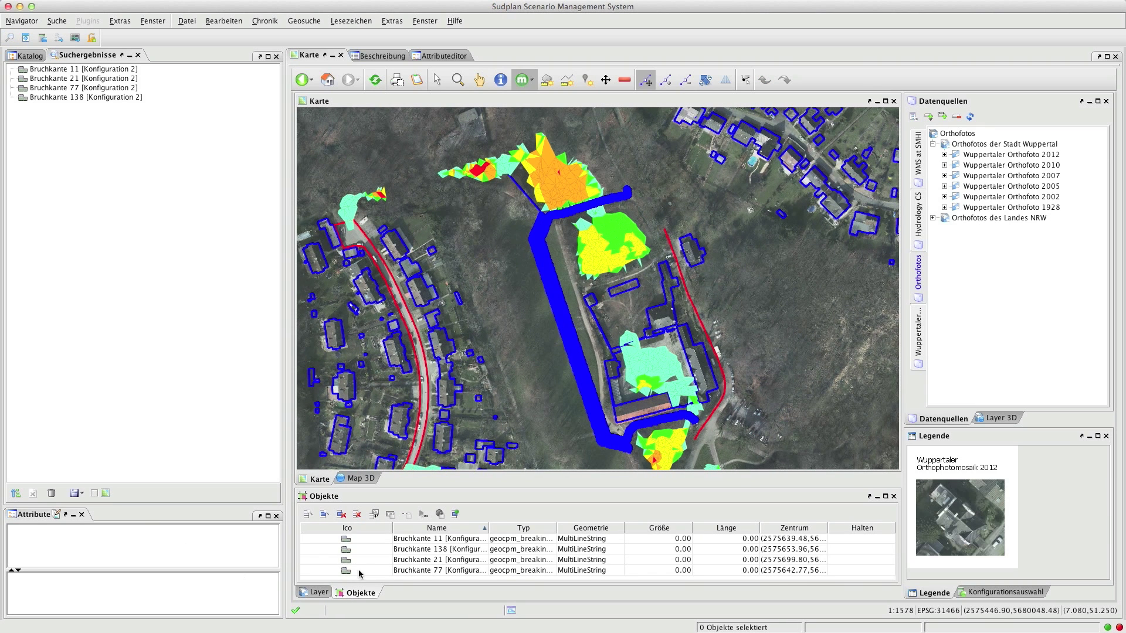
left_click(365, 551)
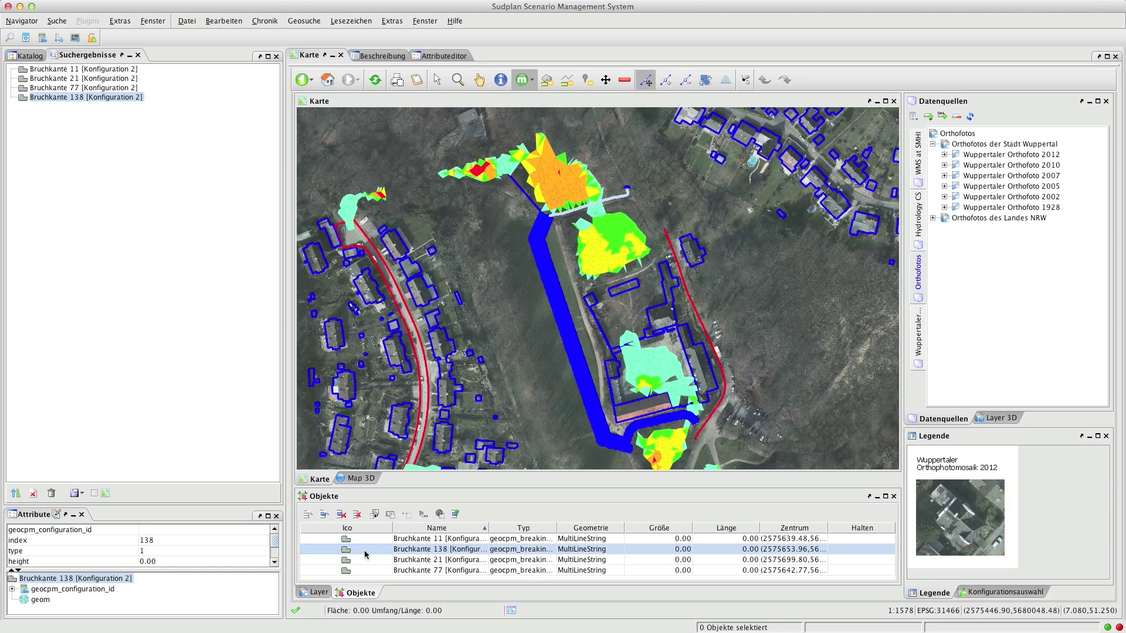
- Edit Bruchkante 138 within Demo Konfiguration: set its new height to 100 cm, name it Überlaufschutz 1 and save it
right_click(132, 101)
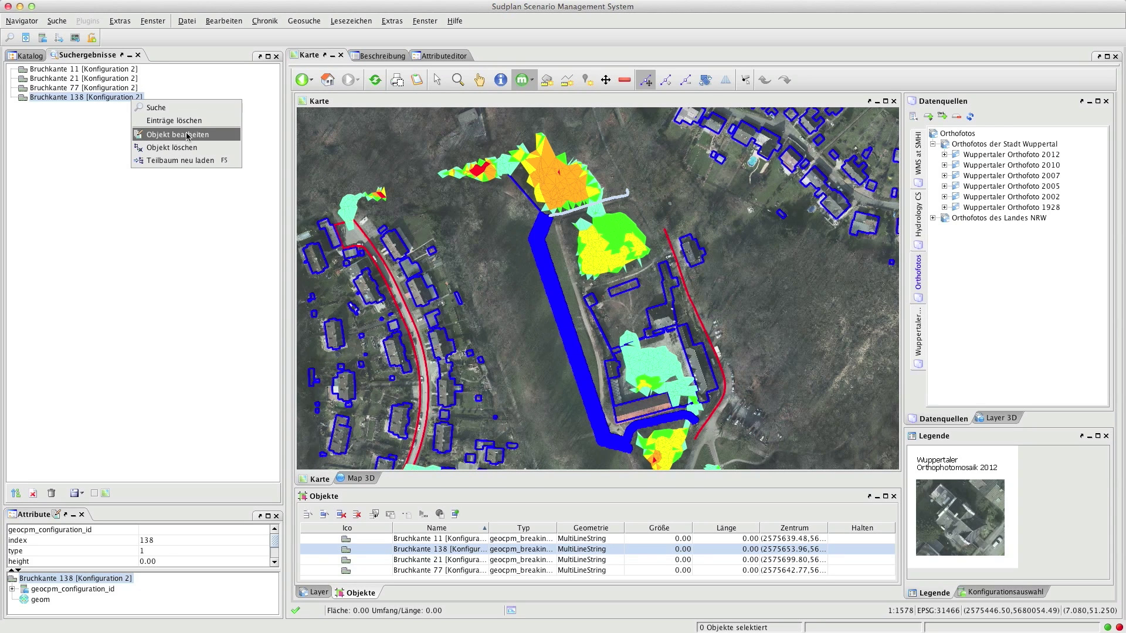
left_click(210, 136)
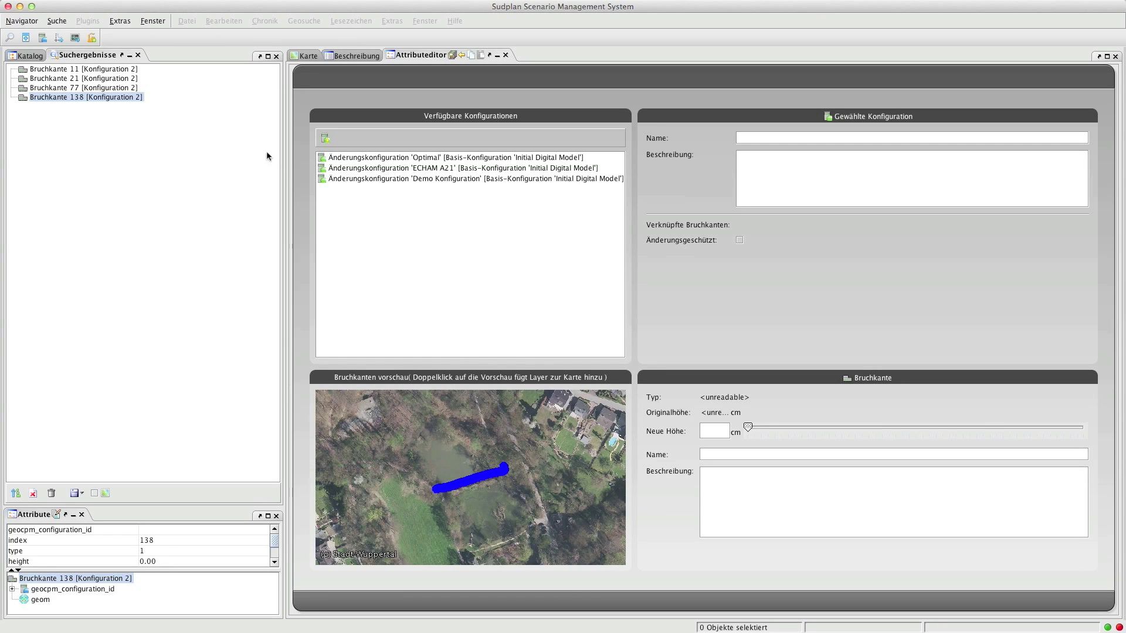
left_click(337, 182)
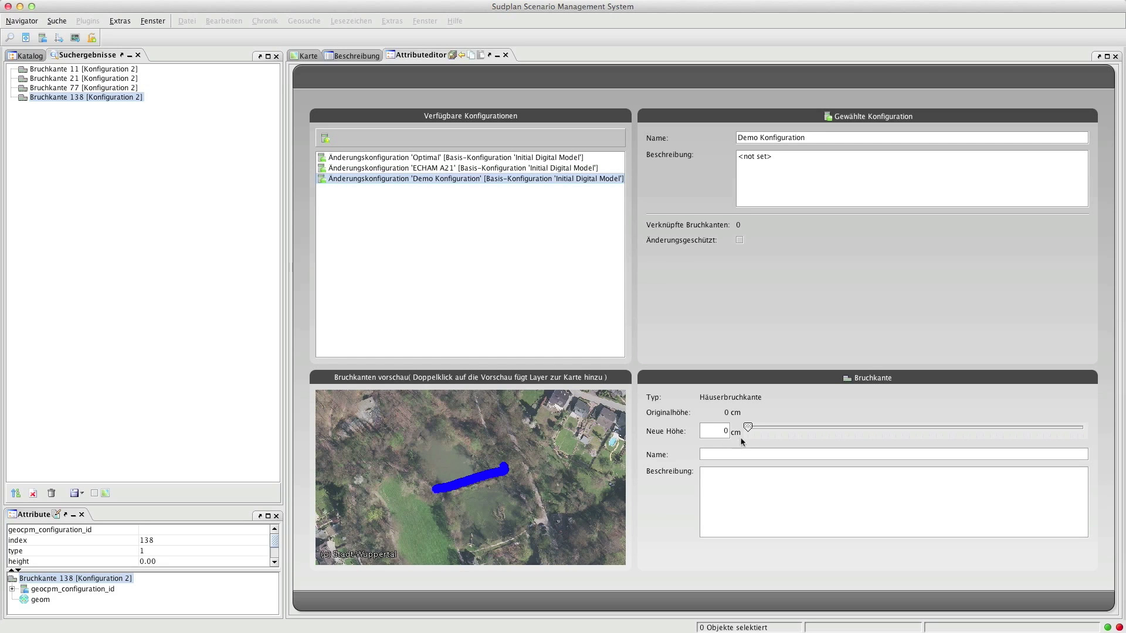
left_click_drag(748, 427, 815, 427)
left_click(809, 452)
type("Überlaufschutz 1")
left_click(453, 55)
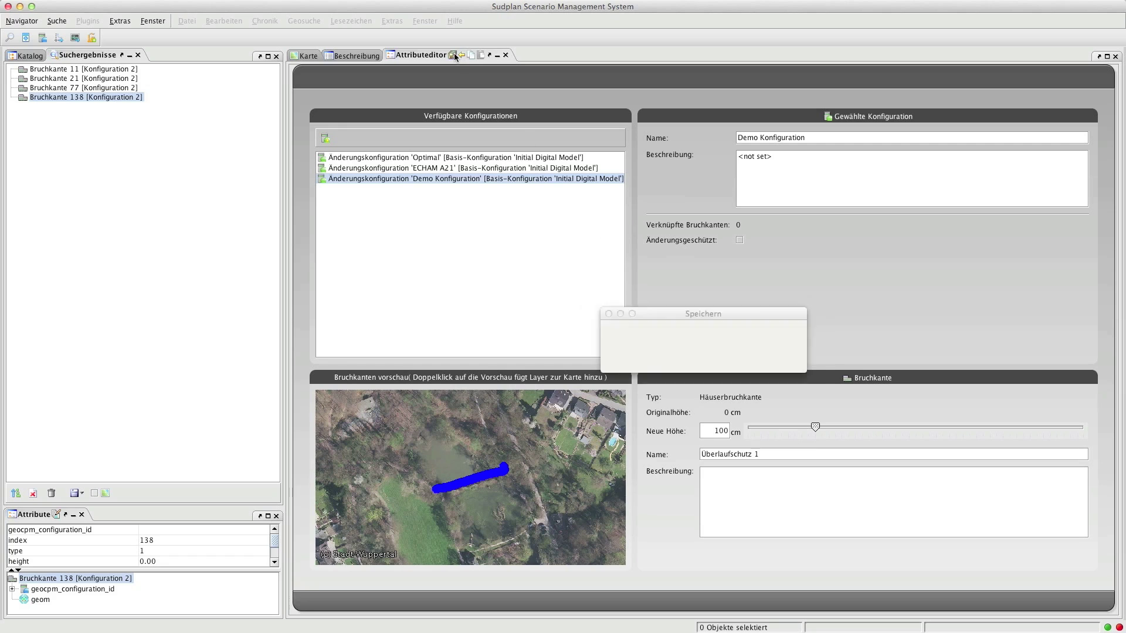
left_click(639, 356)
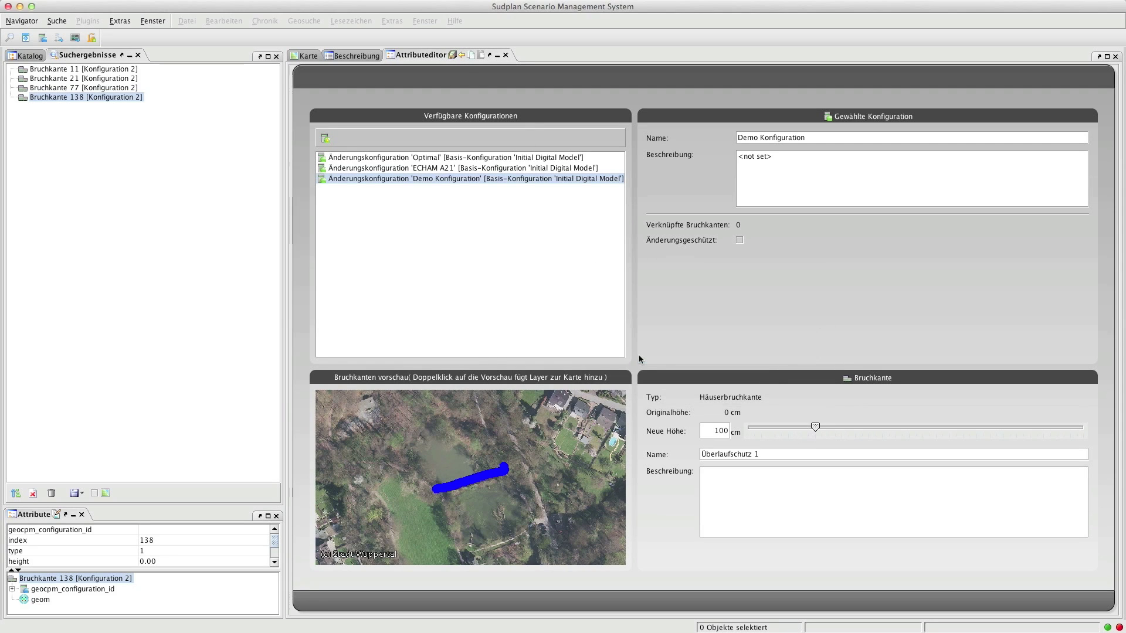
left_click(571, 335)
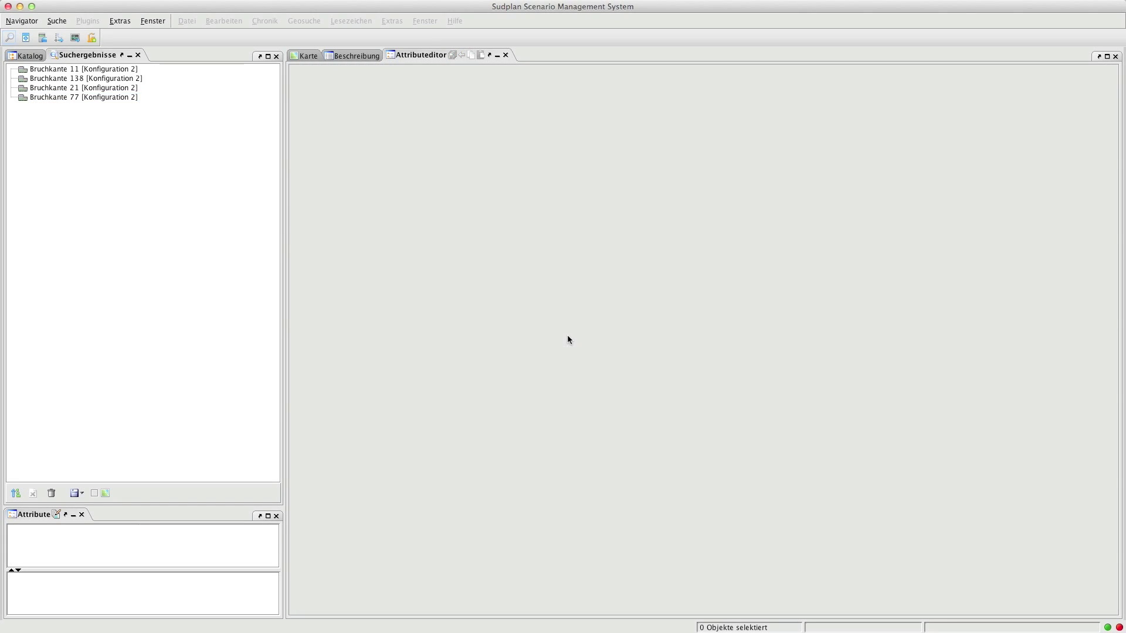
- Select Bruchkante 21 south of the castle, show the object labels on the map and expand its label with the height settings
left_click(313, 58)
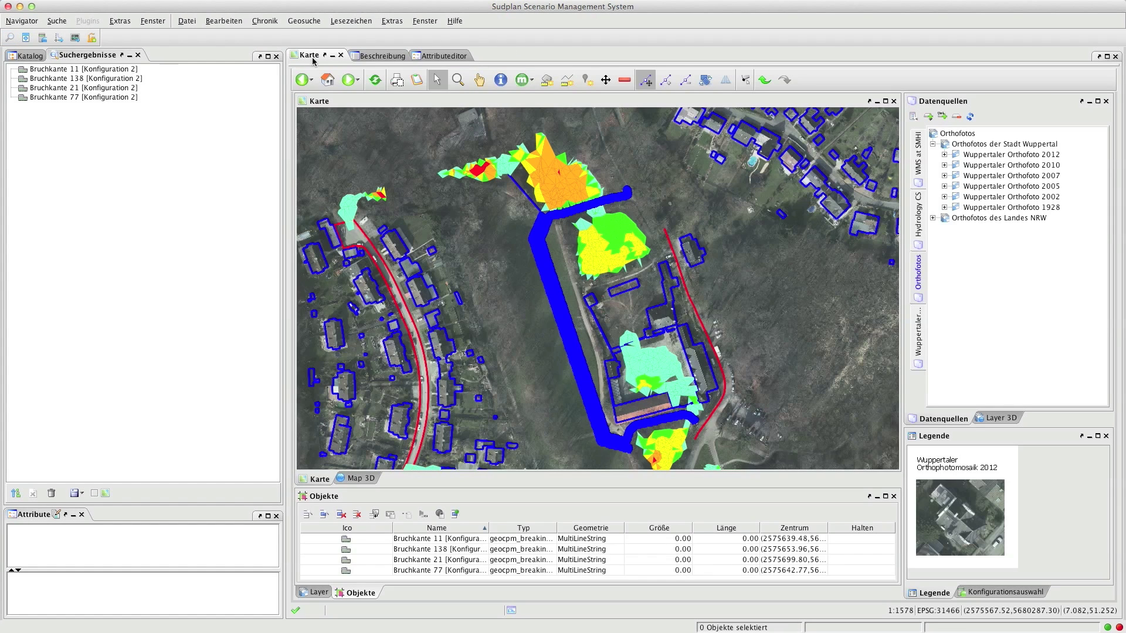
left_click(371, 562)
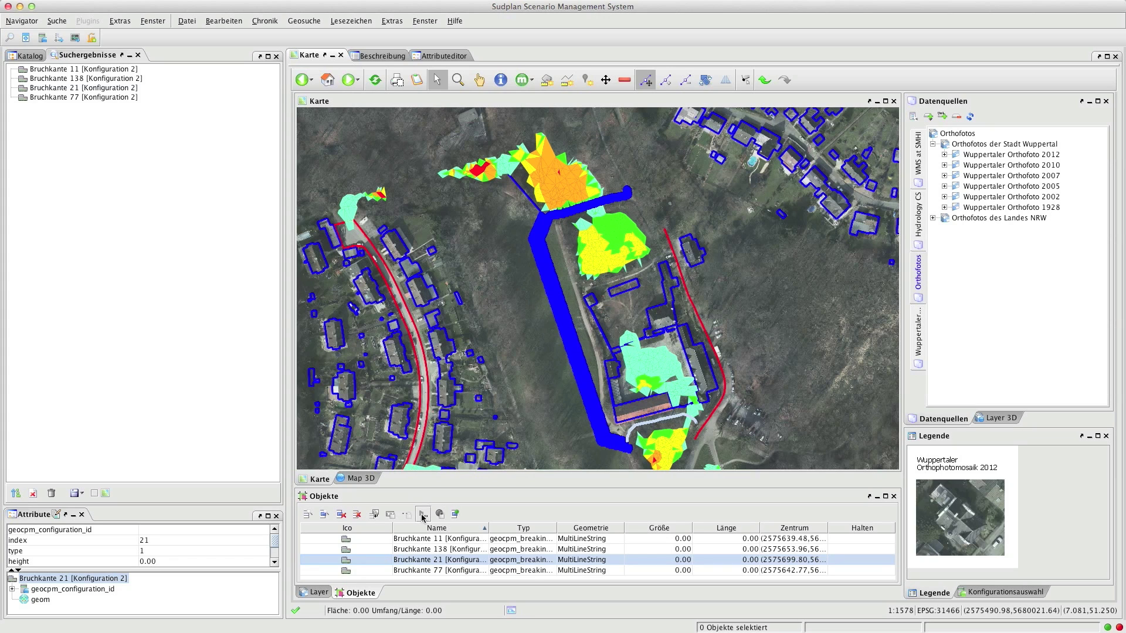
left_click(423, 515)
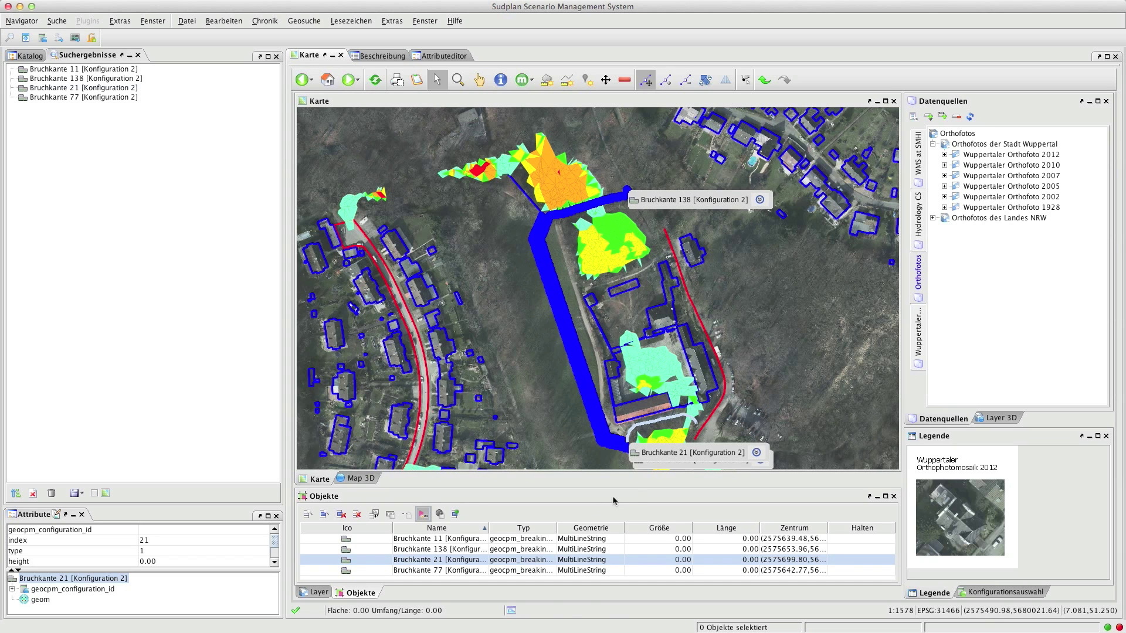
left_click(757, 453)
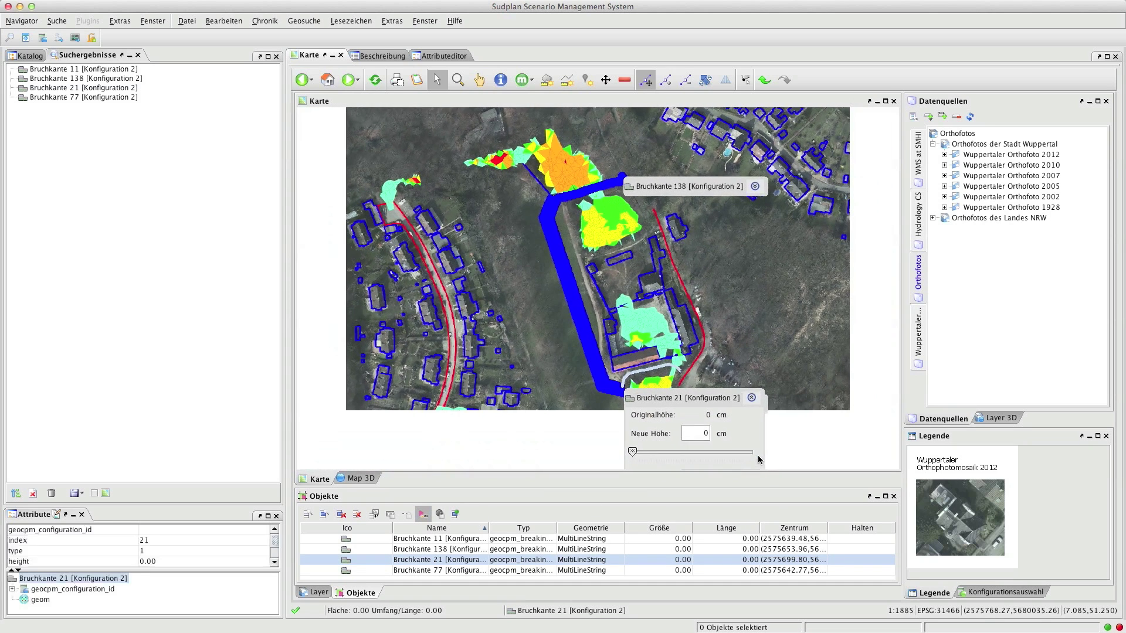
left_click(460, 86)
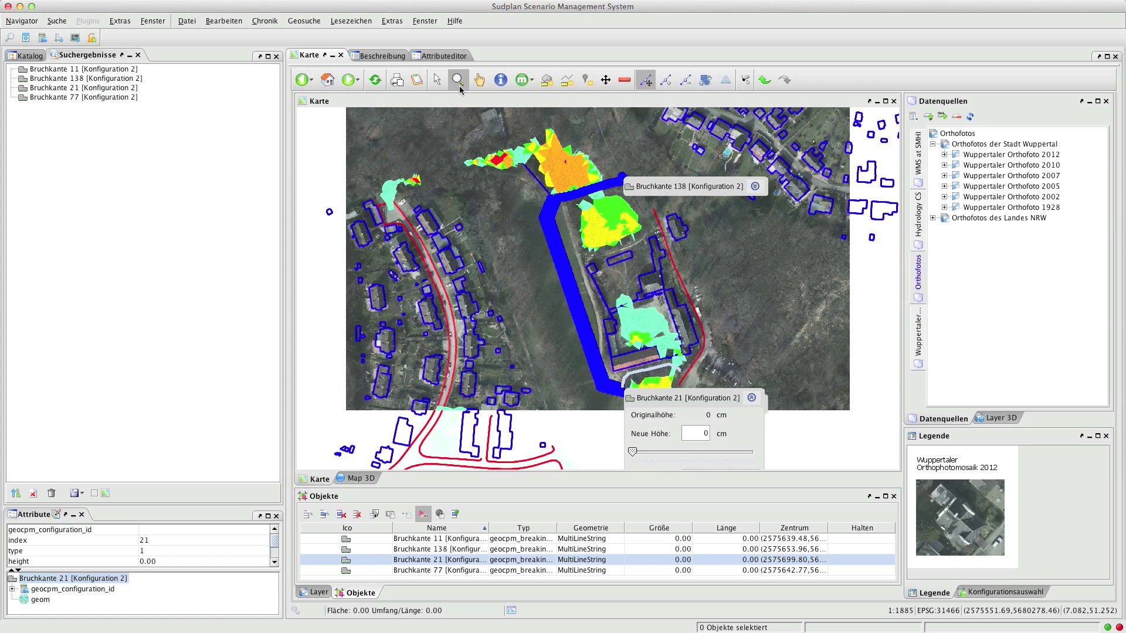
left_click(438, 82)
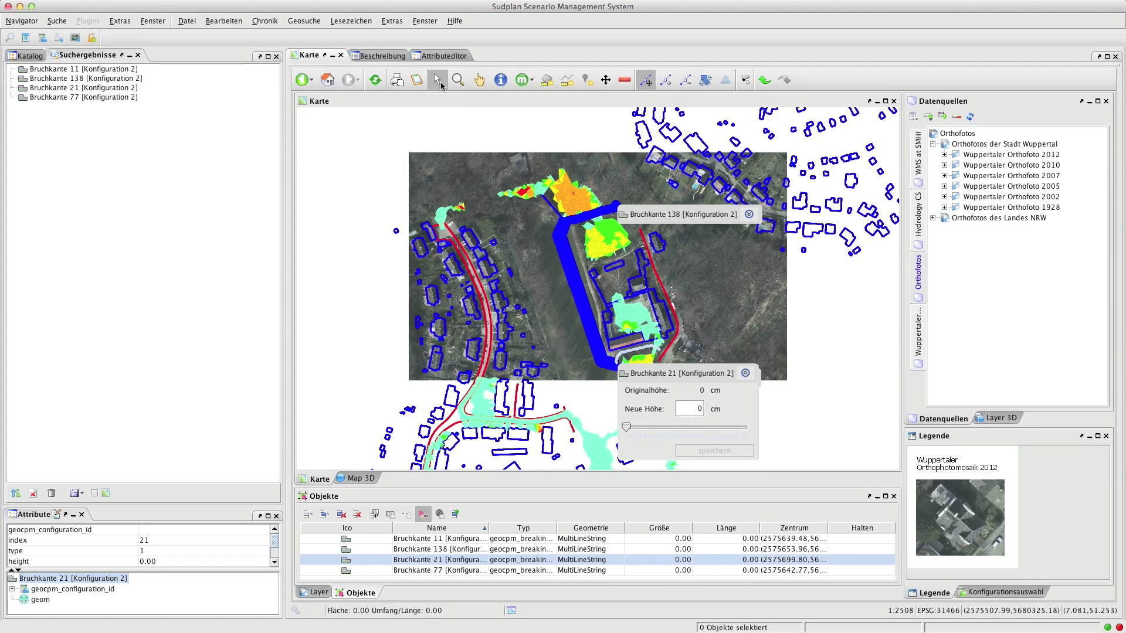
- Set the new height of Bruchkante 21 to 80 cm and save it into the change configuration Demo Konfiguration
left_click(688, 410)
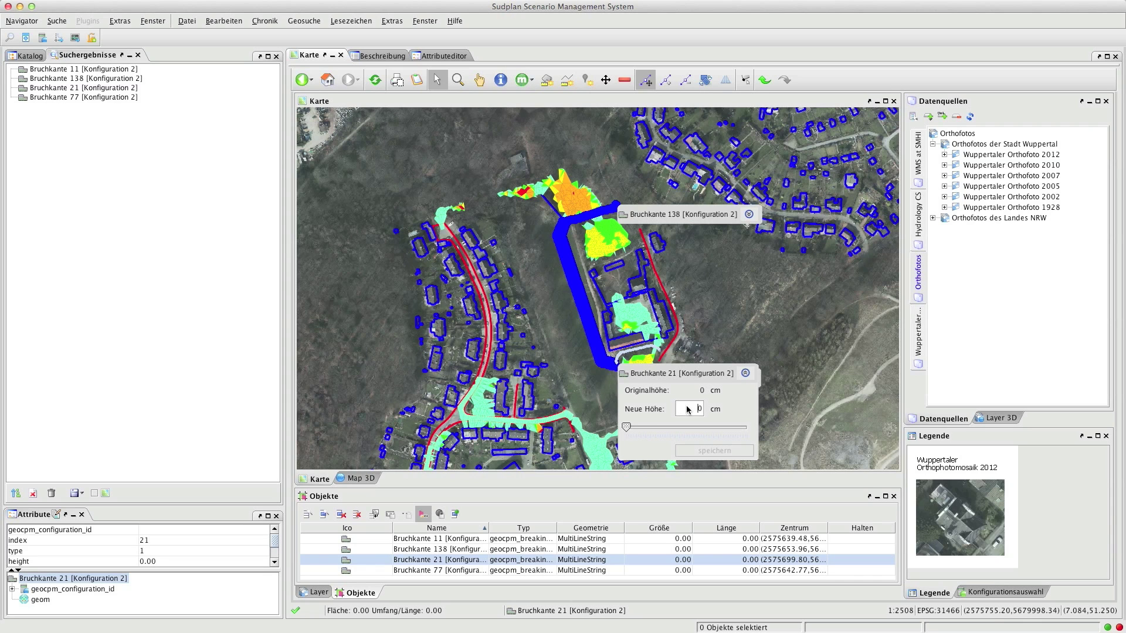
type("8")
left_click(1025, 592)
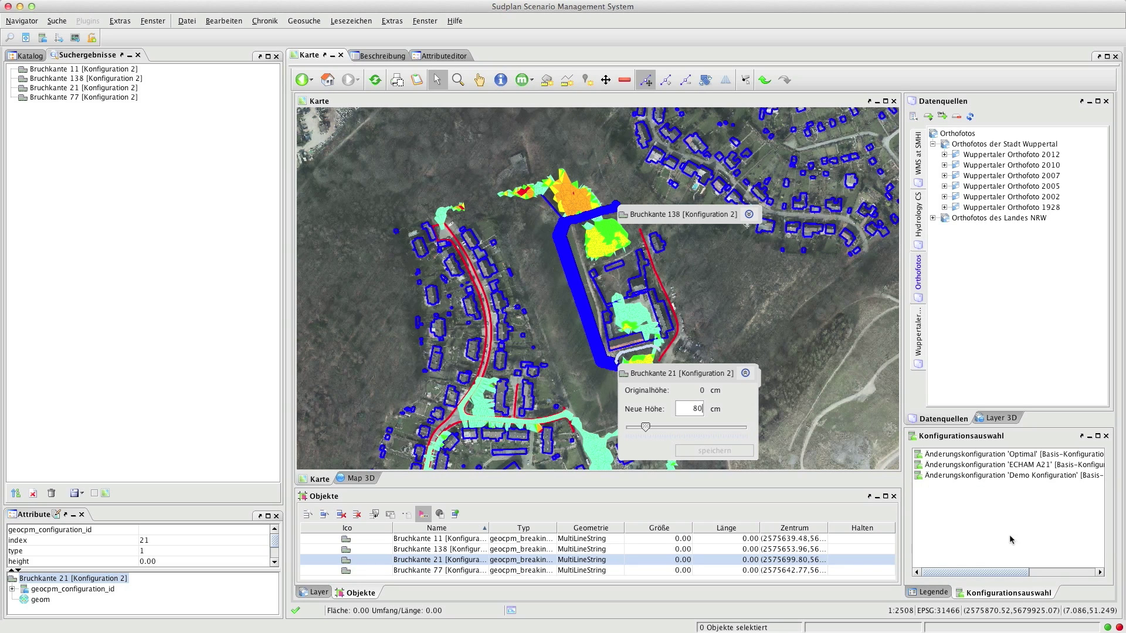
left_click(1000, 476)
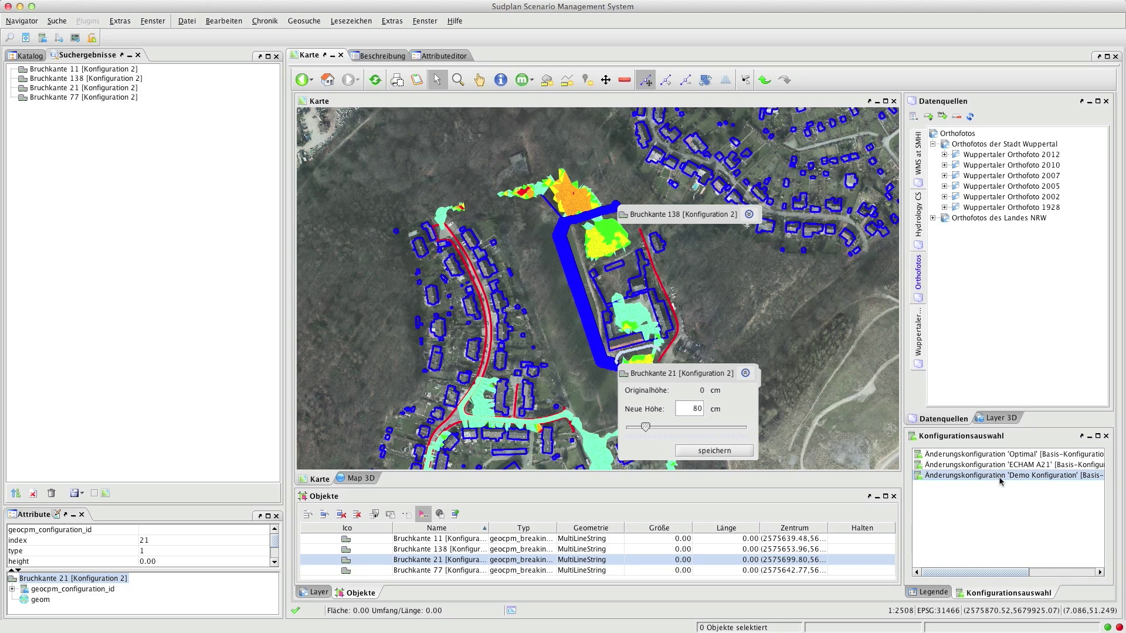
left_click(738, 457)
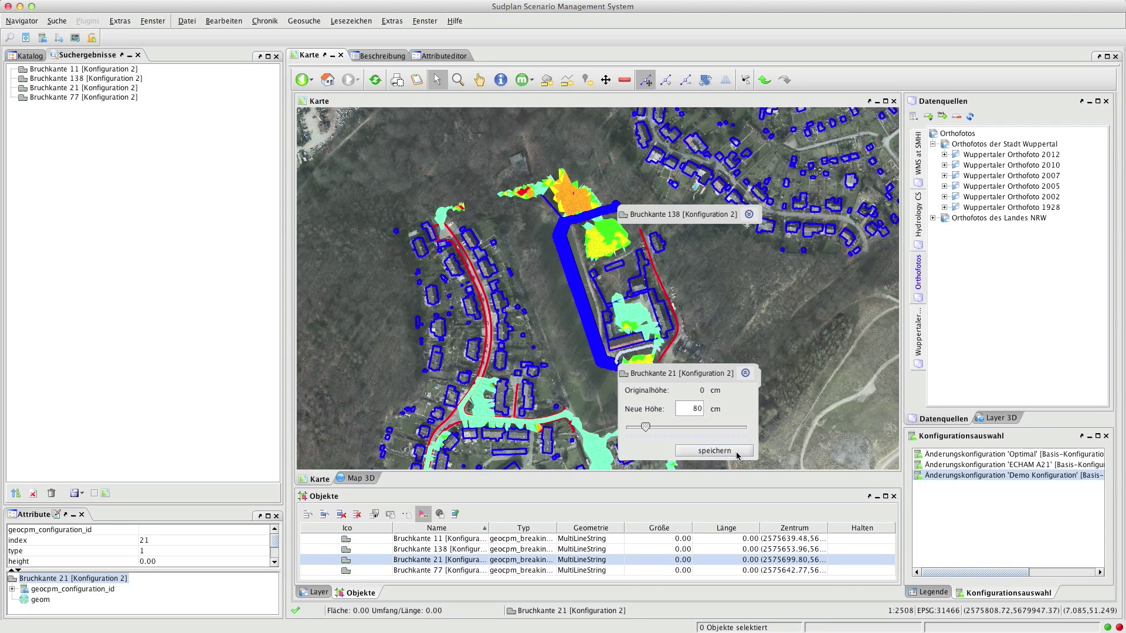
- Set the new height of Bruchkante 11, running along the castle's west side, to -250 cm and save it
left_click(540, 541)
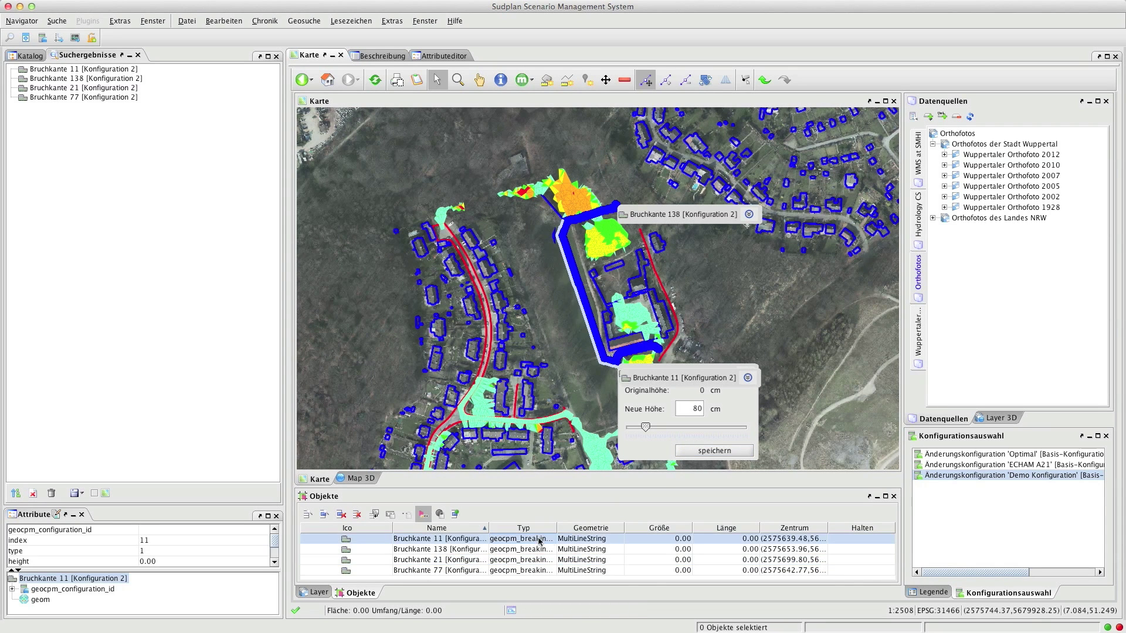
double_click(704, 414)
type("-250")
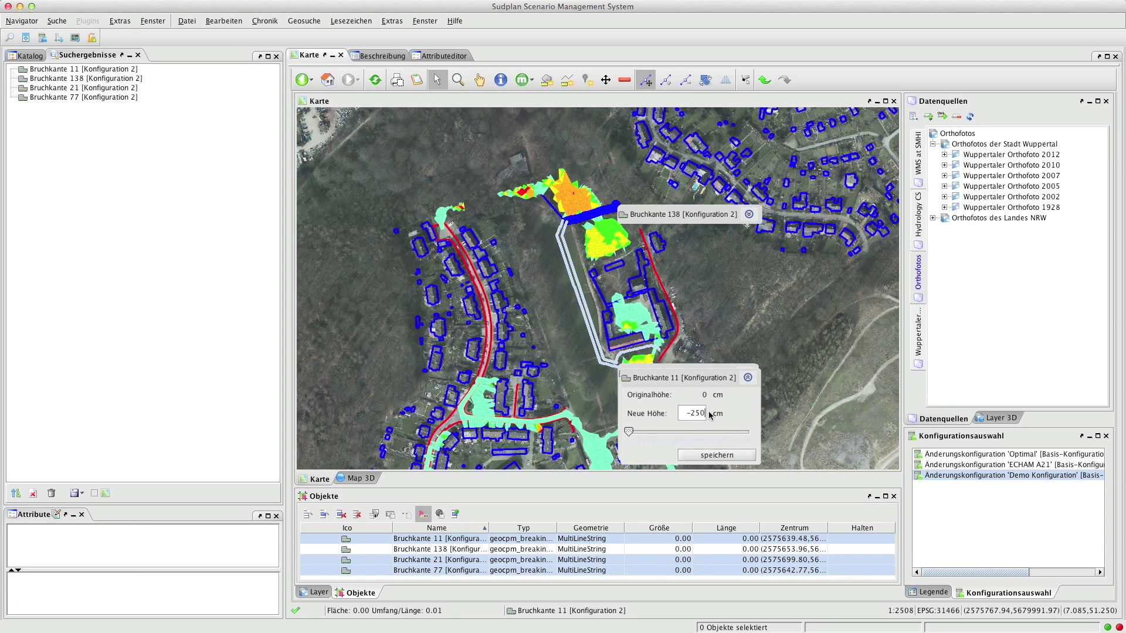
left_click(709, 457)
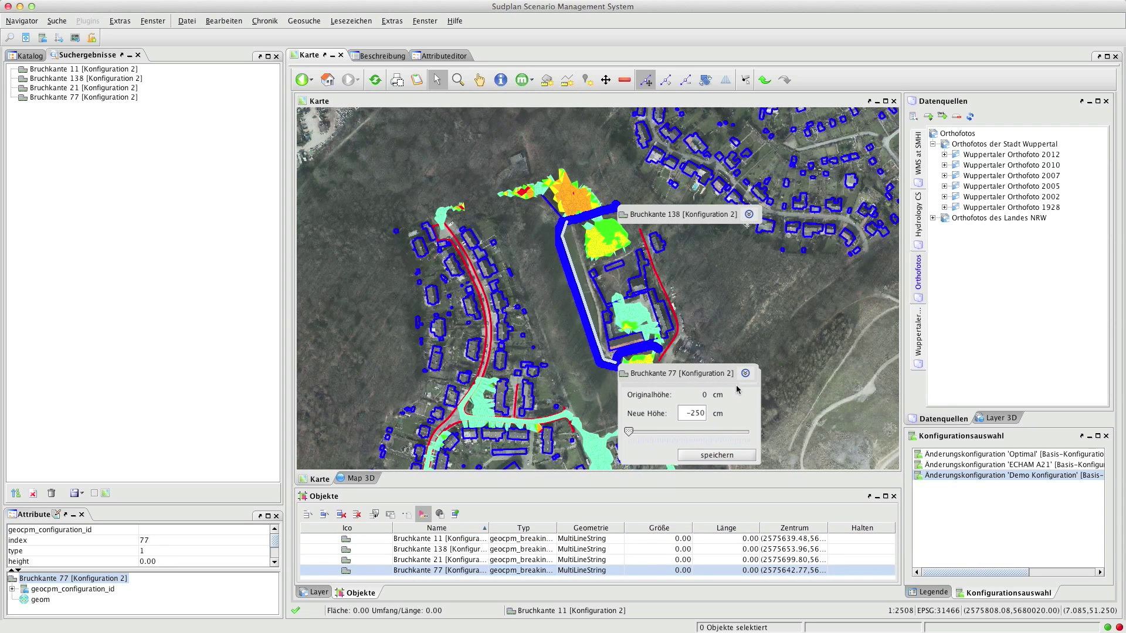
- Set the new height of Bruchkante 77, parallel to Bruchkante 11, to -250 cm, save it and collapse its map label
left_click(690, 413)
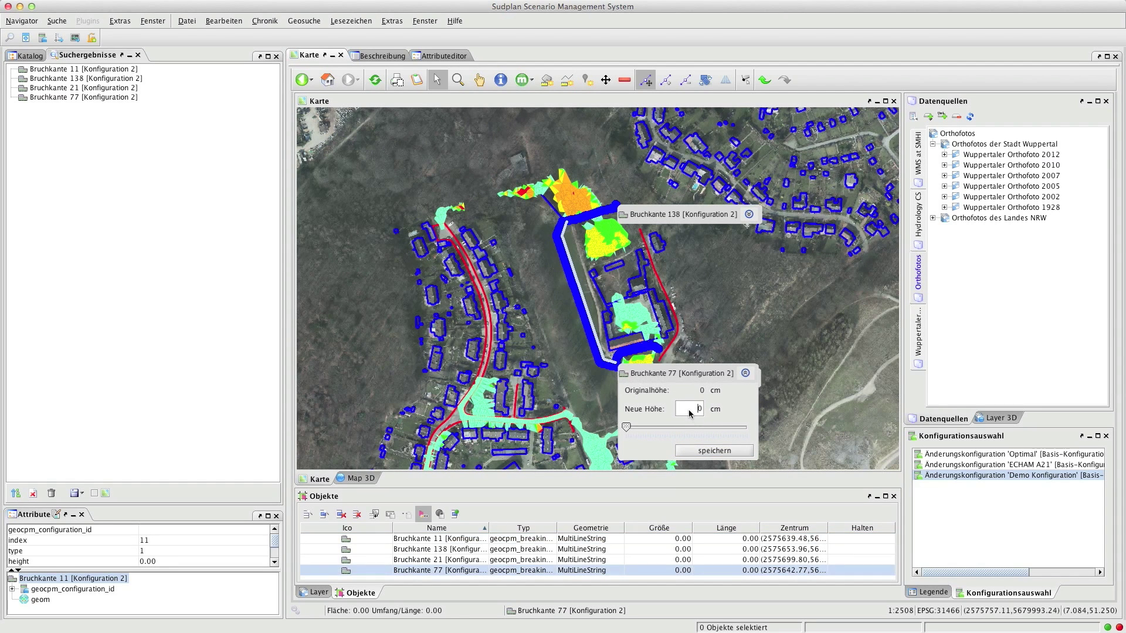
type("-25")
left_click(691, 450)
left_click(746, 375)
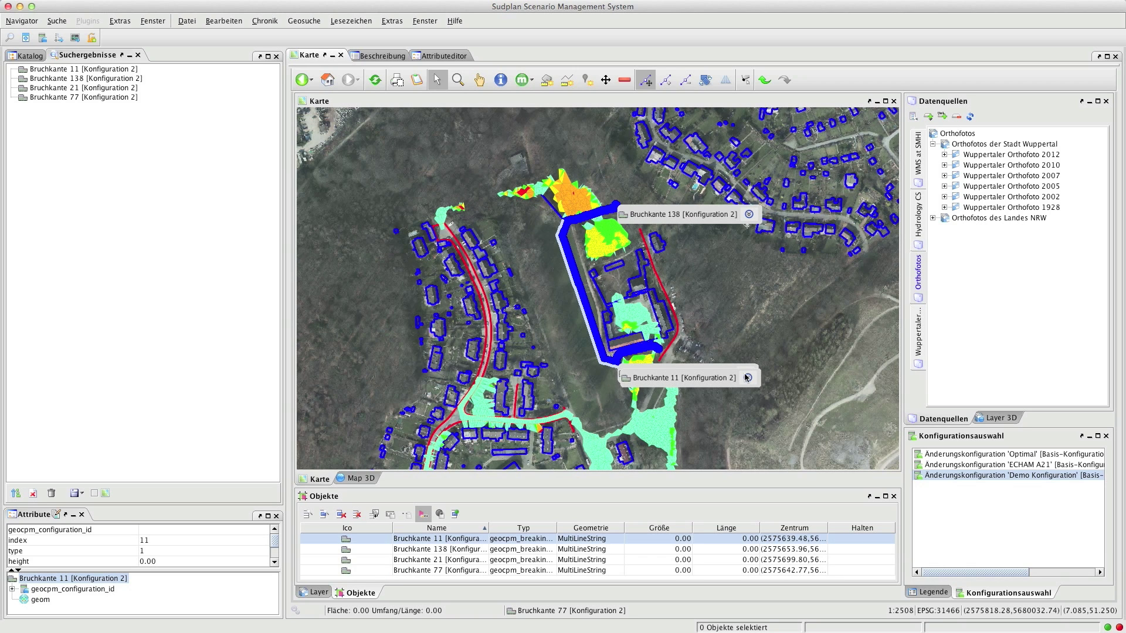
- Expand Demo Konfiguration in the catalogue to check its changed break lines and surfaces
left_click(33, 57)
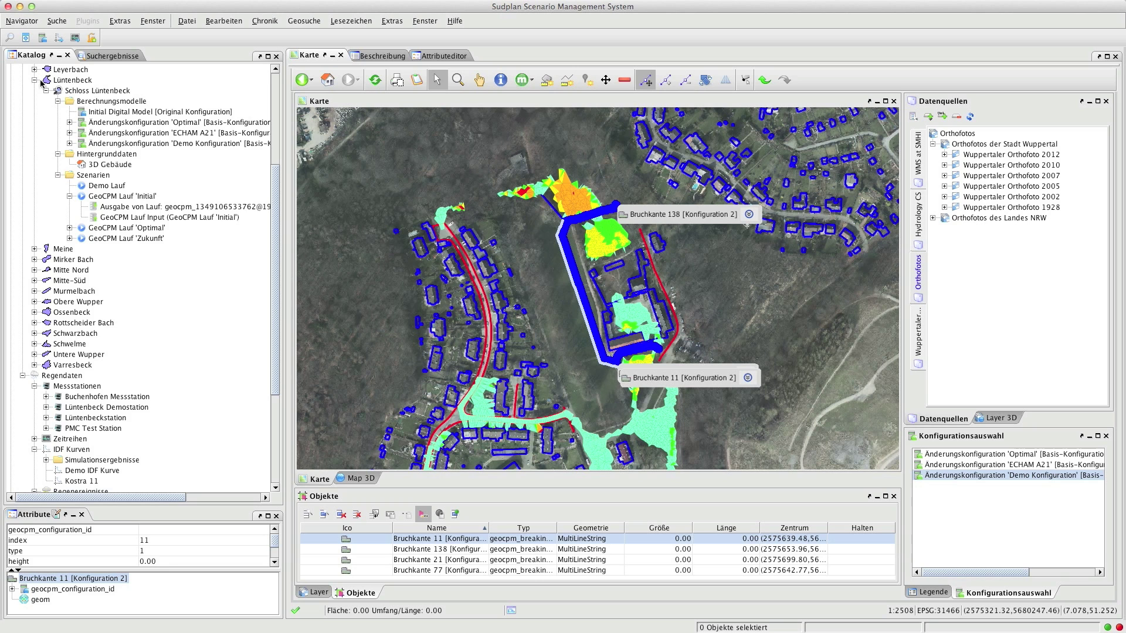
left_click(70, 144)
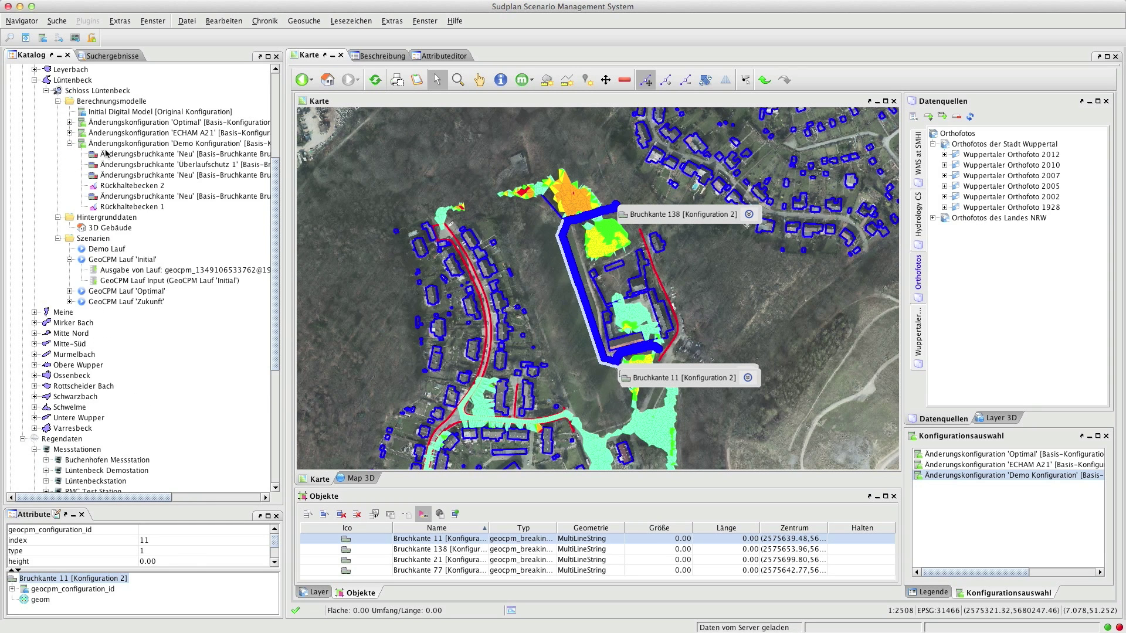
- Add all changed break lines and both Rückhaltebecken of Demo Konfiguration to the map
left_click(110, 154)
left_click(113, 207, "shift")
left_click_drag(113, 207, 390, 249)
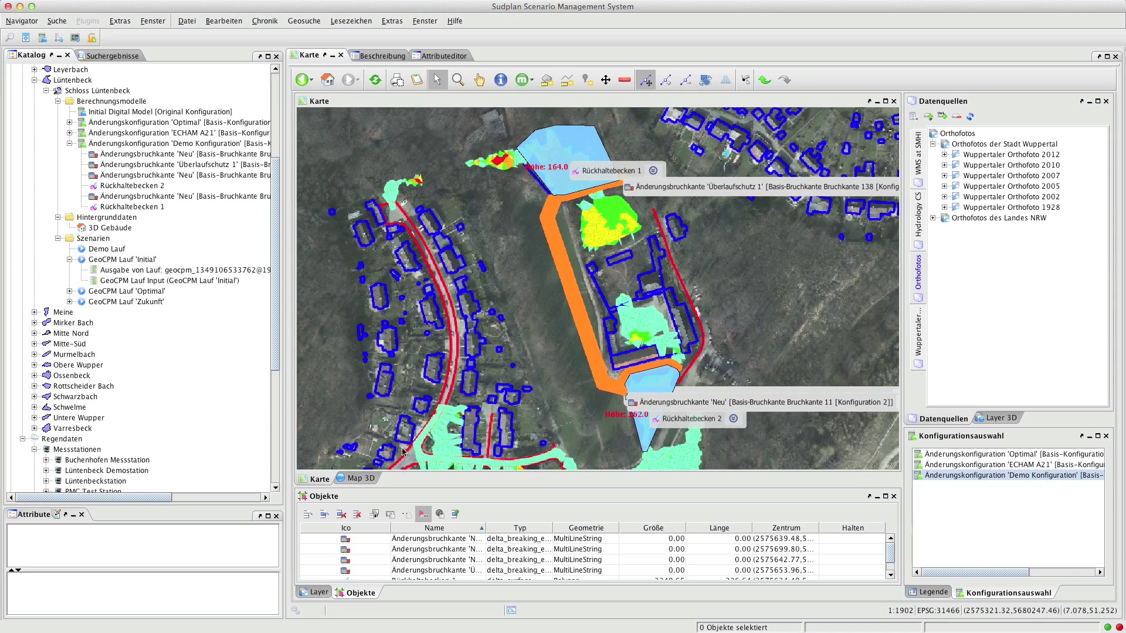
left_click(247, 145)
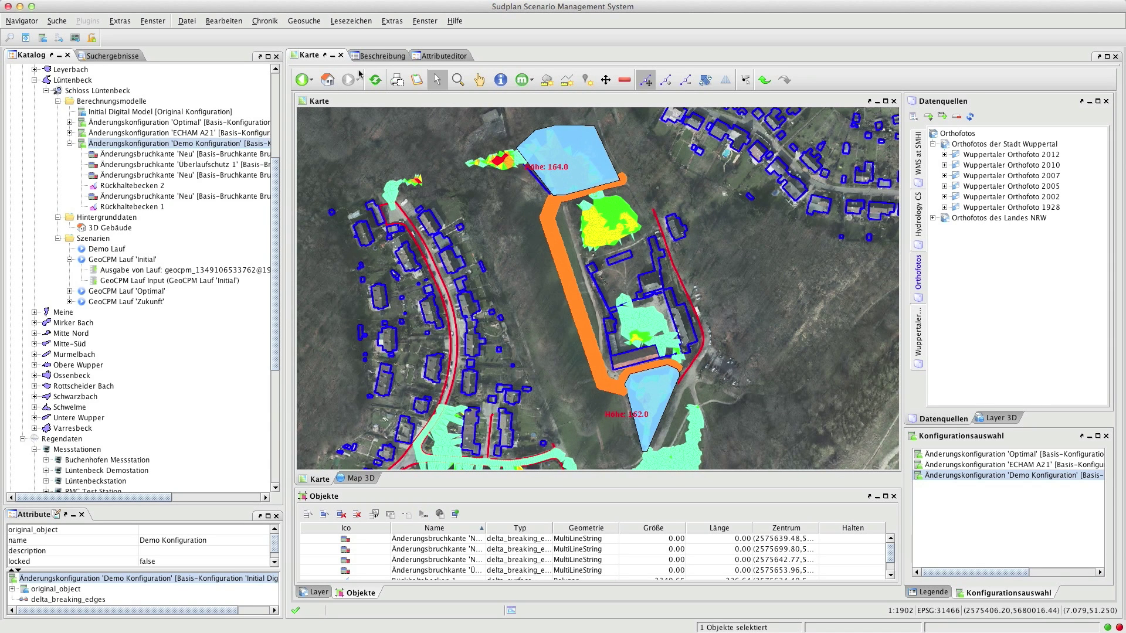
left_click(375, 58)
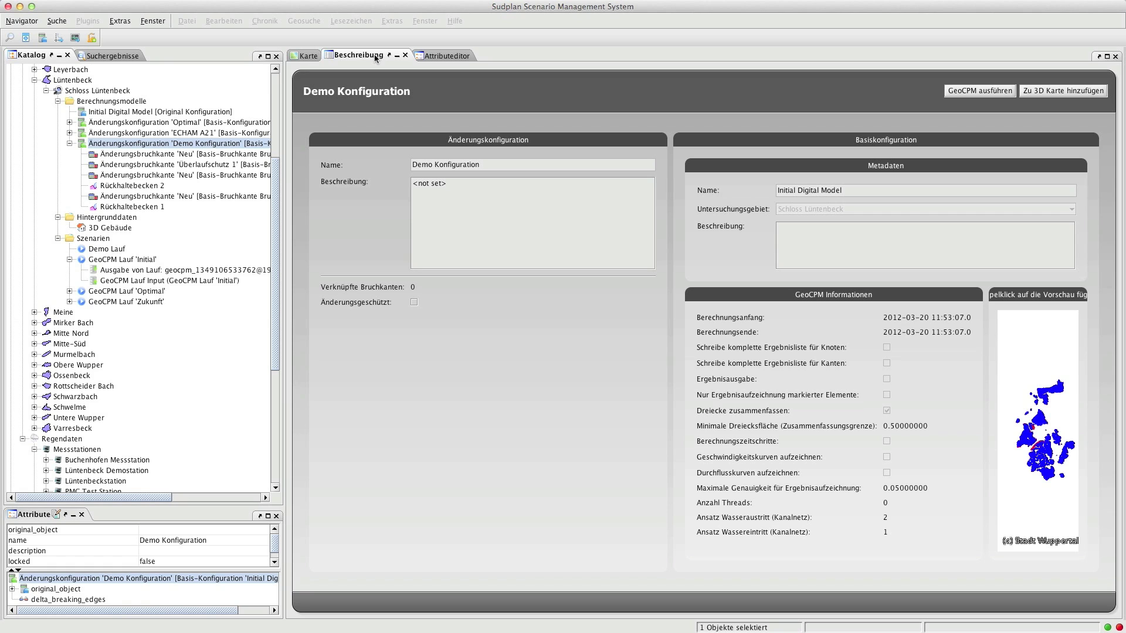
left_click(970, 90)
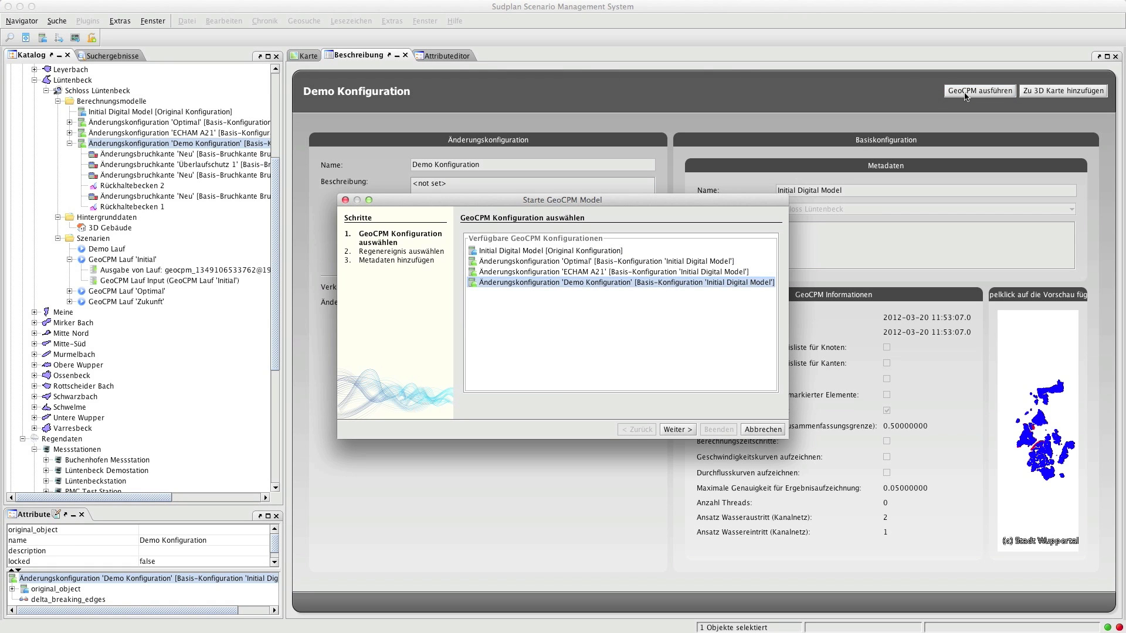
left_click(678, 429)
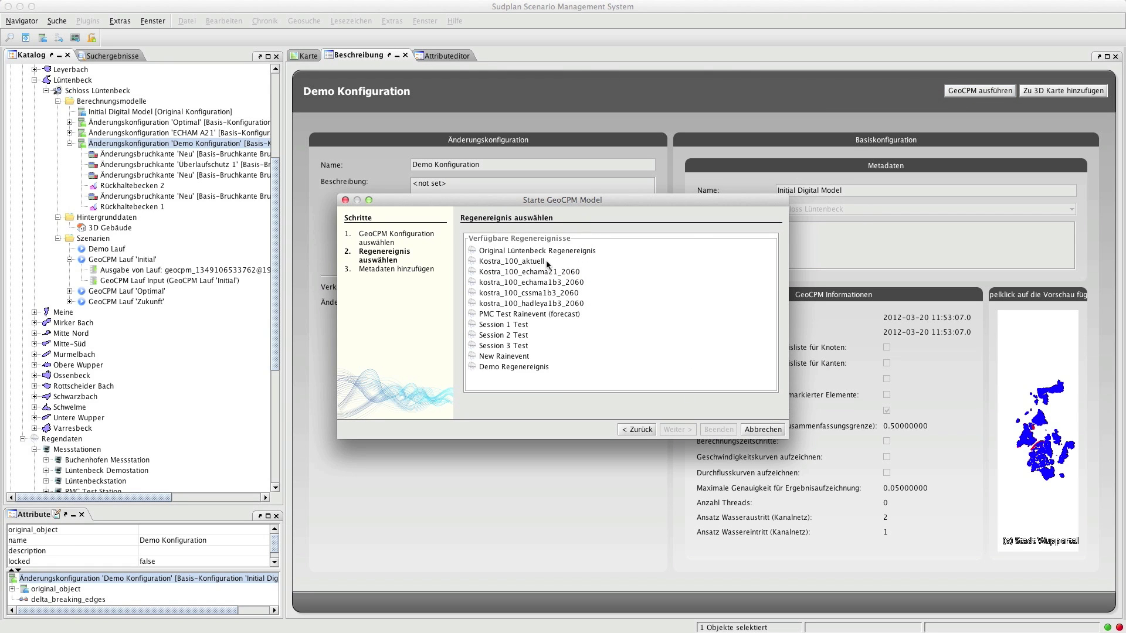
left_click(519, 367)
left_click(677, 430)
type("Lauf Optimal")
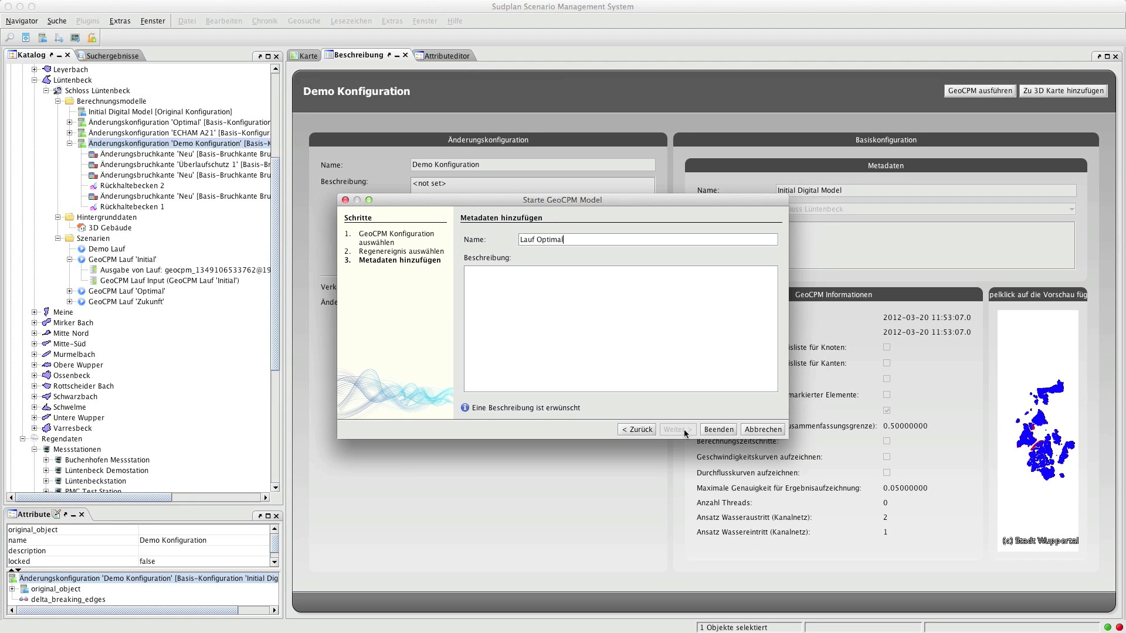
left_click(761, 433)
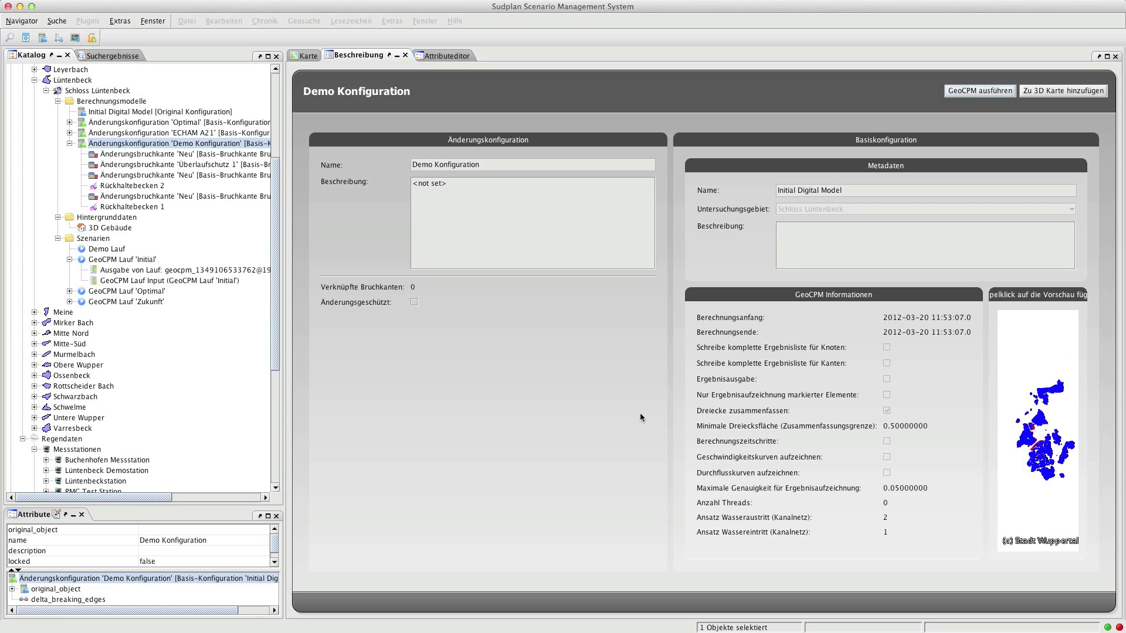
- Add the simulation output of GeoCPM Lauf 'Optimal' to the map at the castle area
left_click(69, 291)
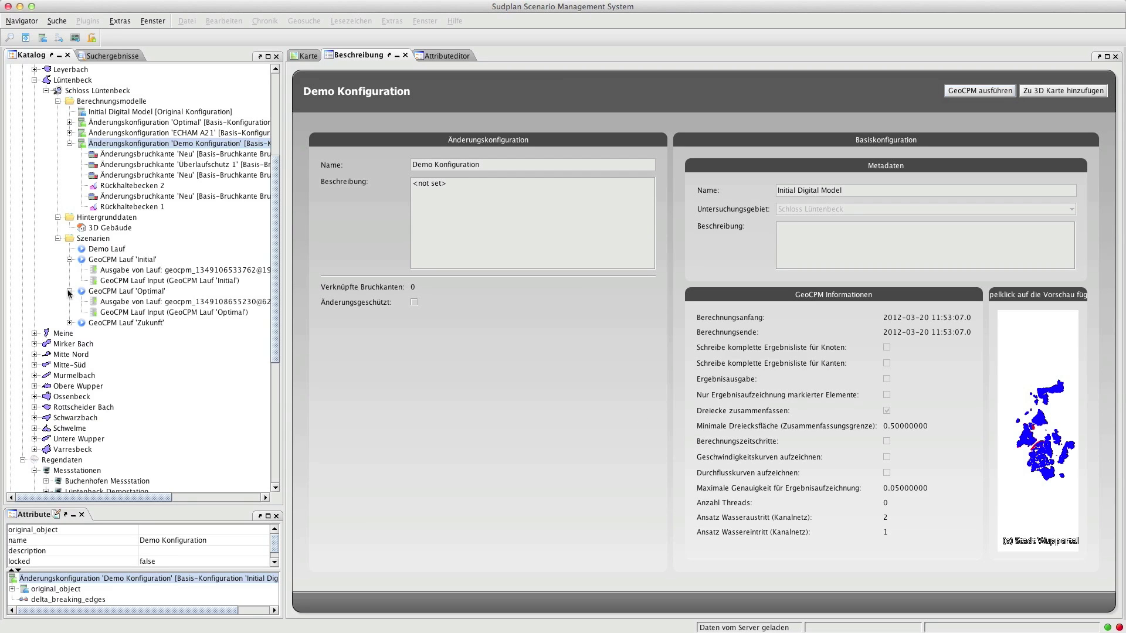
left_click(159, 304)
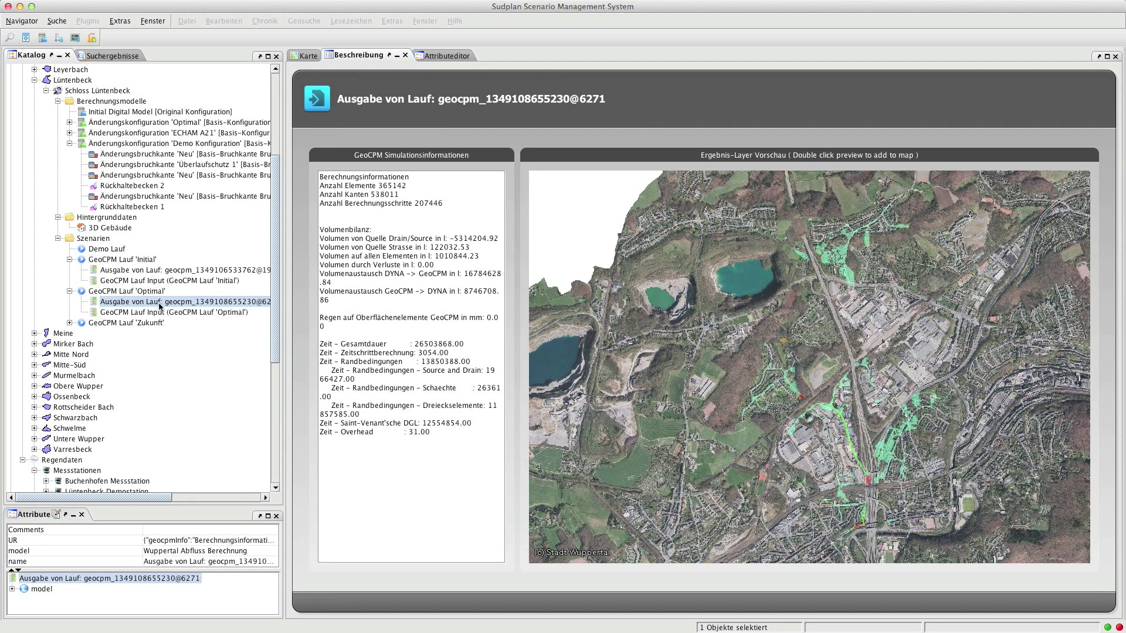
double_click(815, 343)
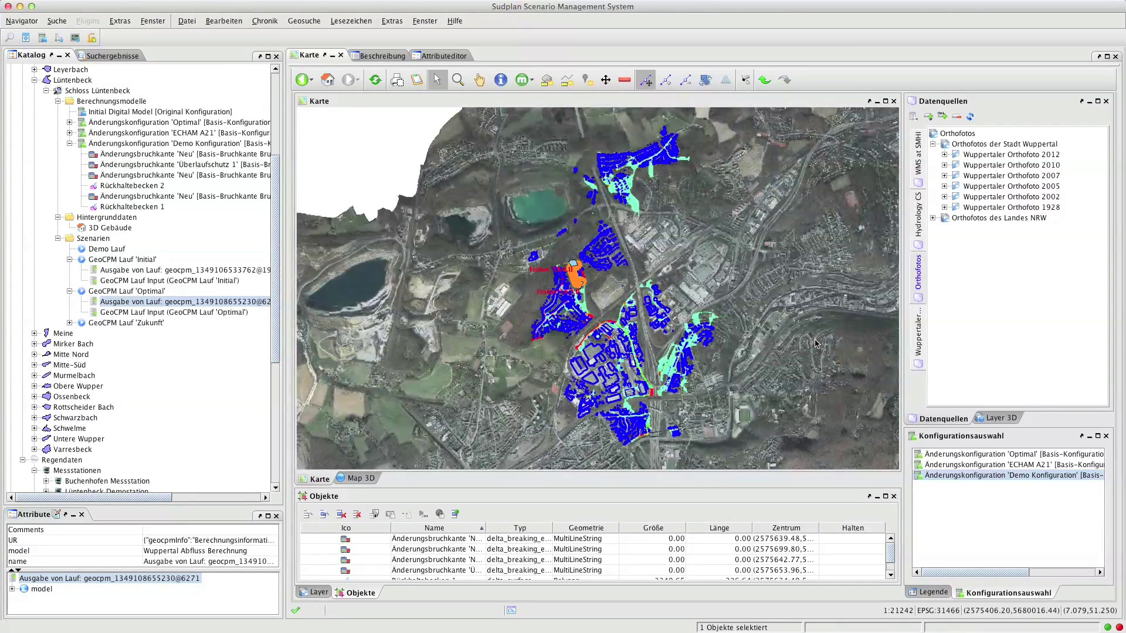
left_click(458, 79)
left_click_drag(556, 255, 591, 295)
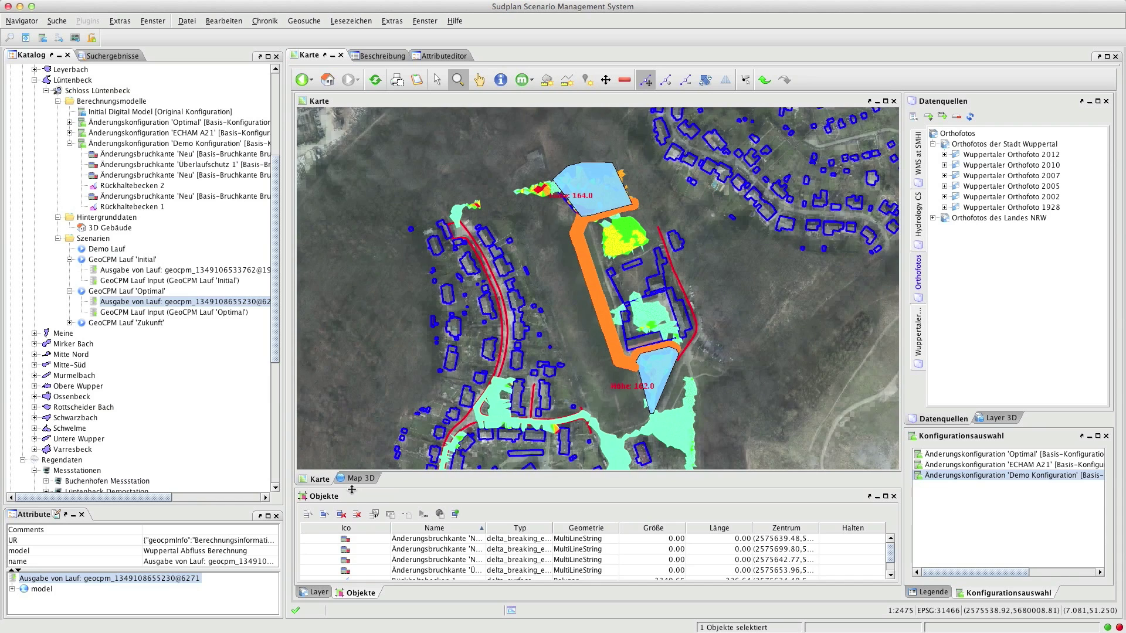
- Remove the Simulationsergebnis layer of GeoCPM Lauf 'Initial' from the map and select the 'Optimal' result layer
left_click(317, 592)
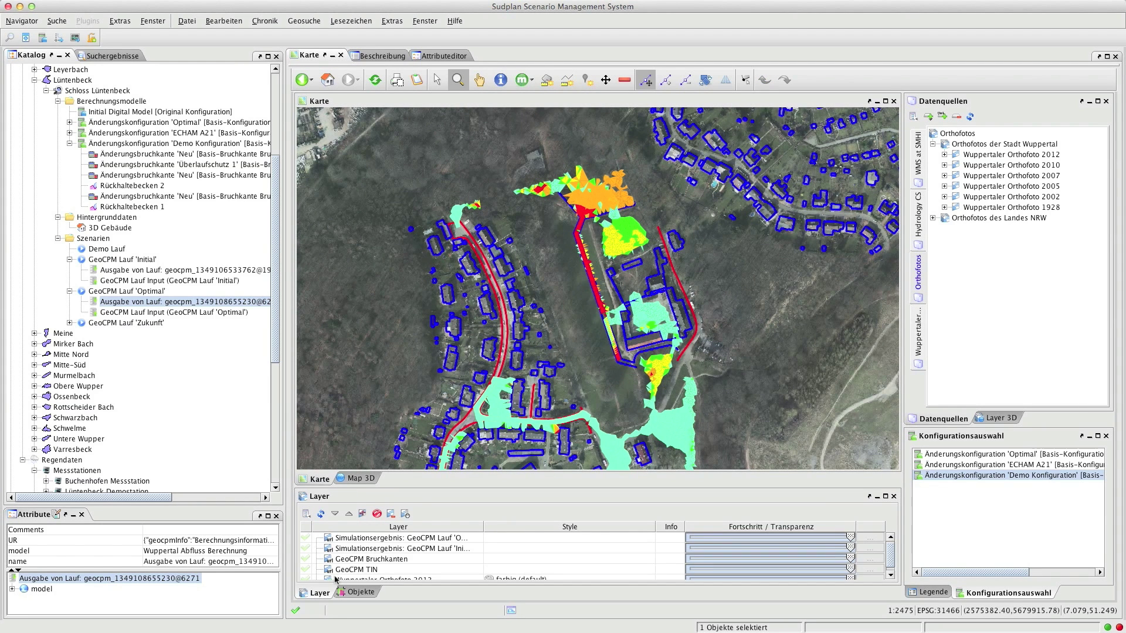
left_click(358, 549)
left_click(392, 515)
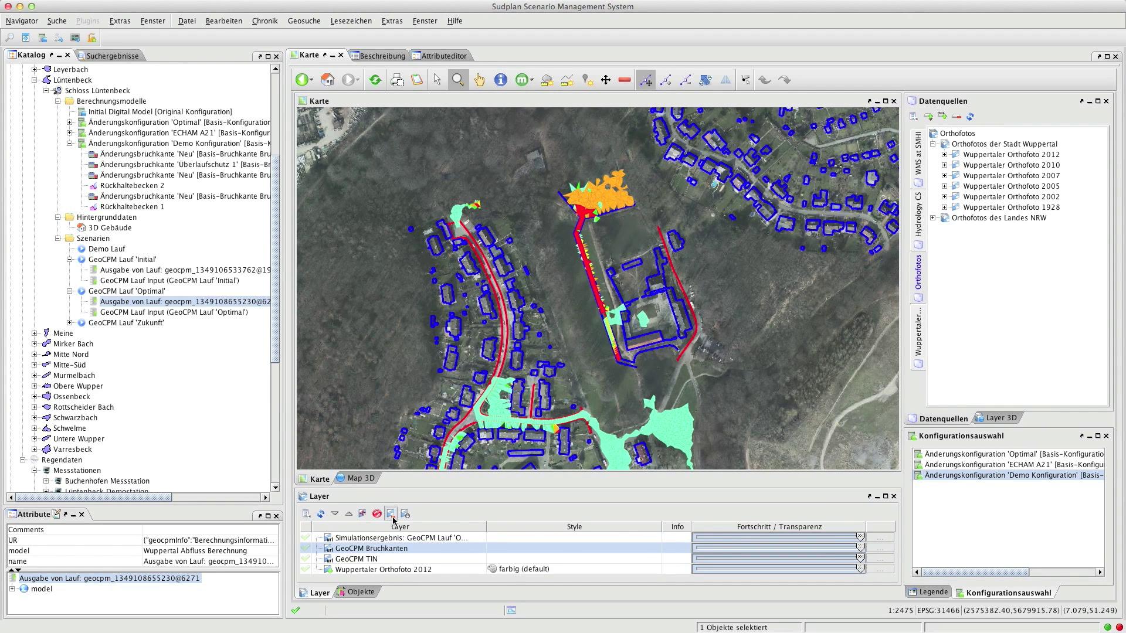
left_click(396, 538)
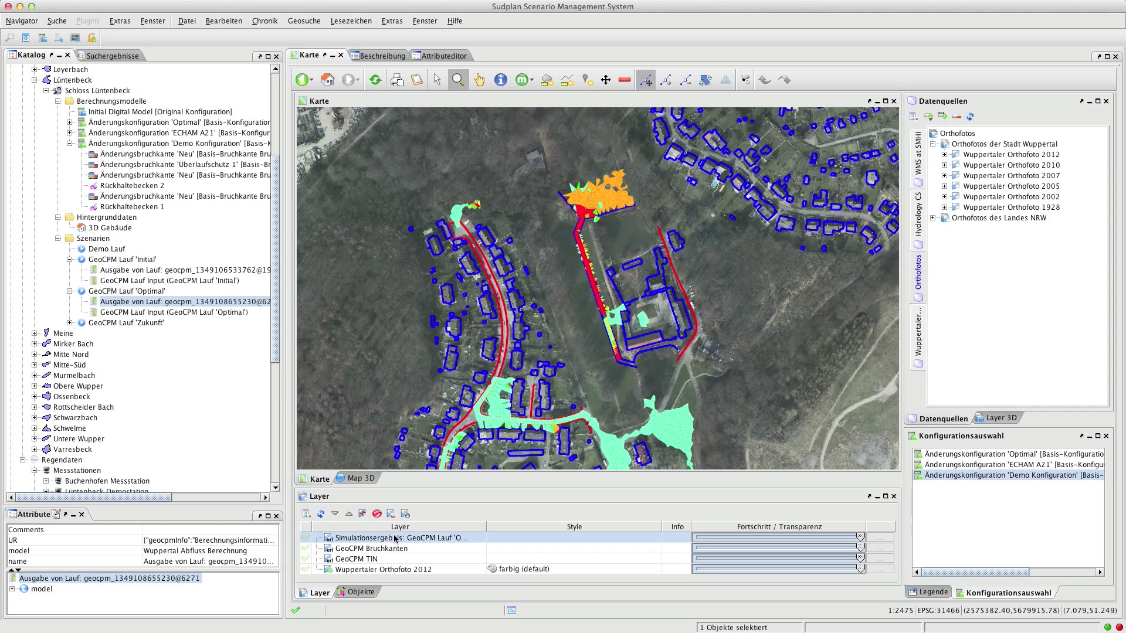
left_click_drag(535, 154, 721, 380)
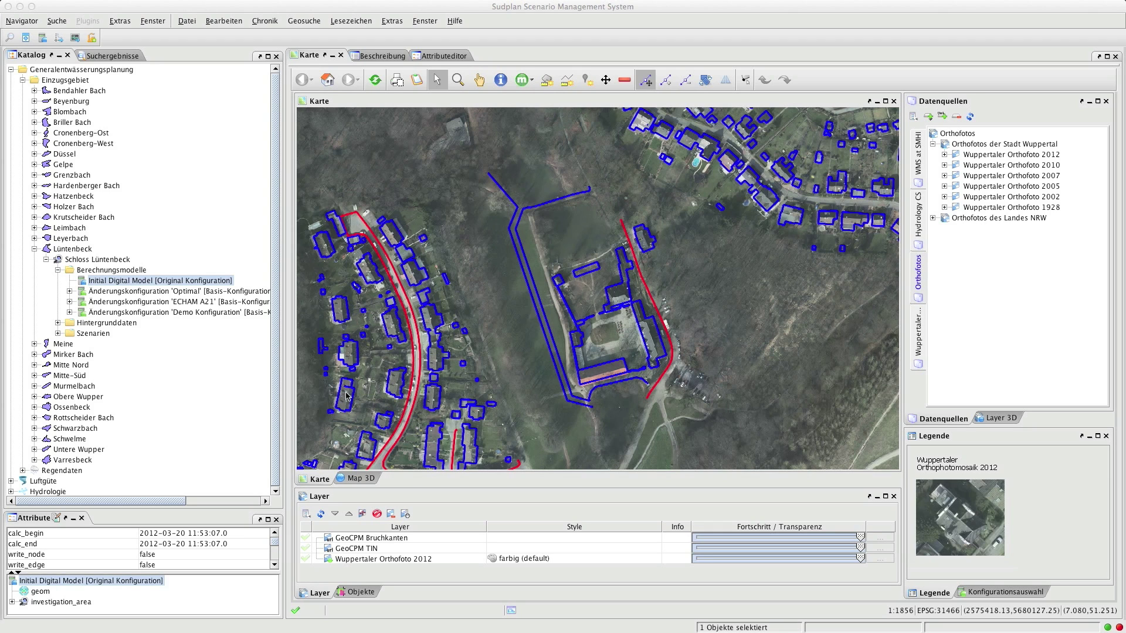
- Open the description of Demo IDF Kurve from the IDF Kurven under Regendaten to examine its intensities
left_click(23, 471)
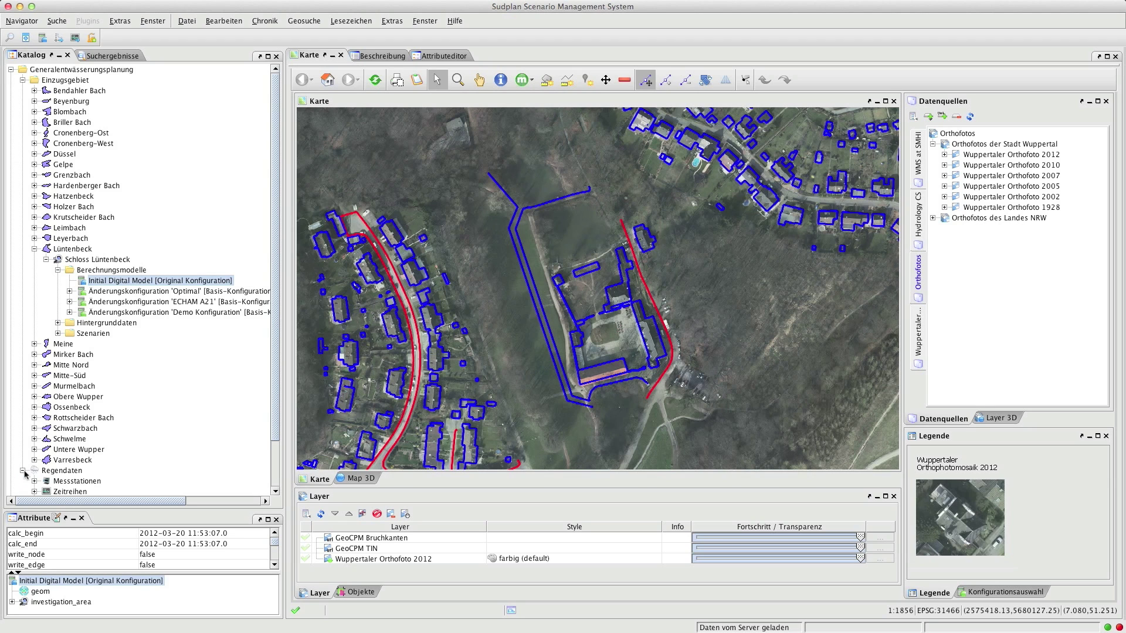
left_click(35, 449)
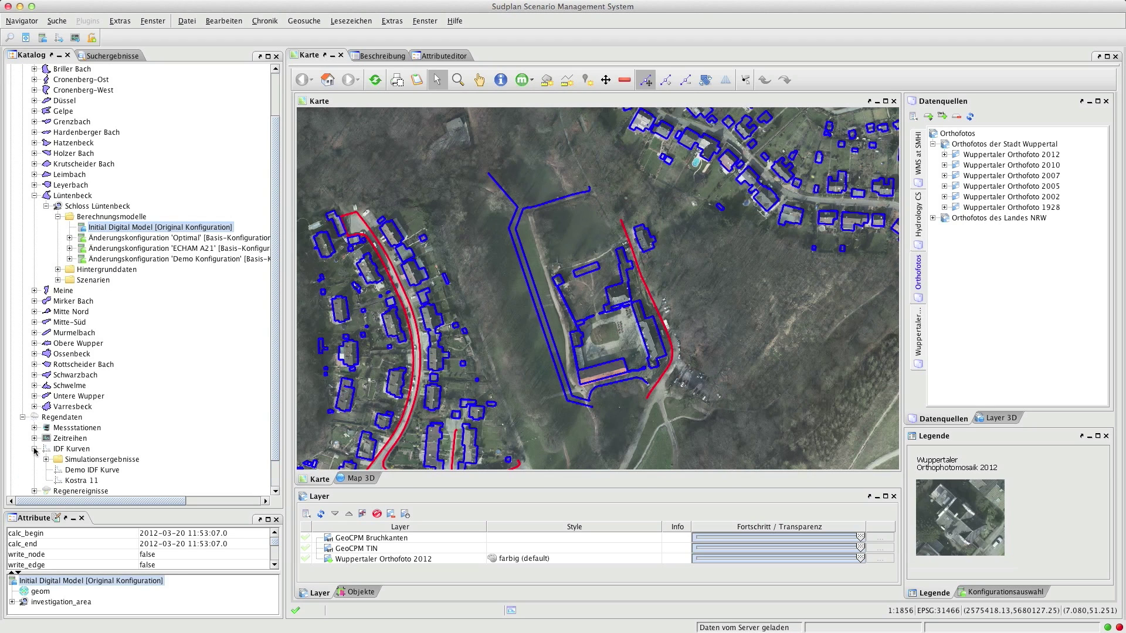
left_click(91, 470)
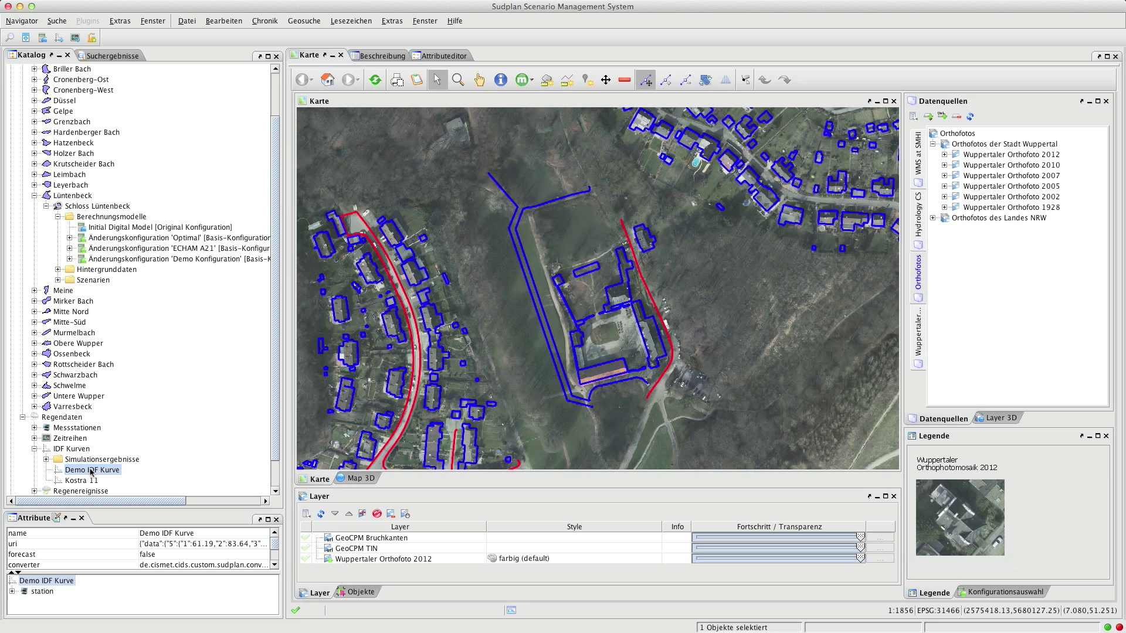
left_click(374, 56)
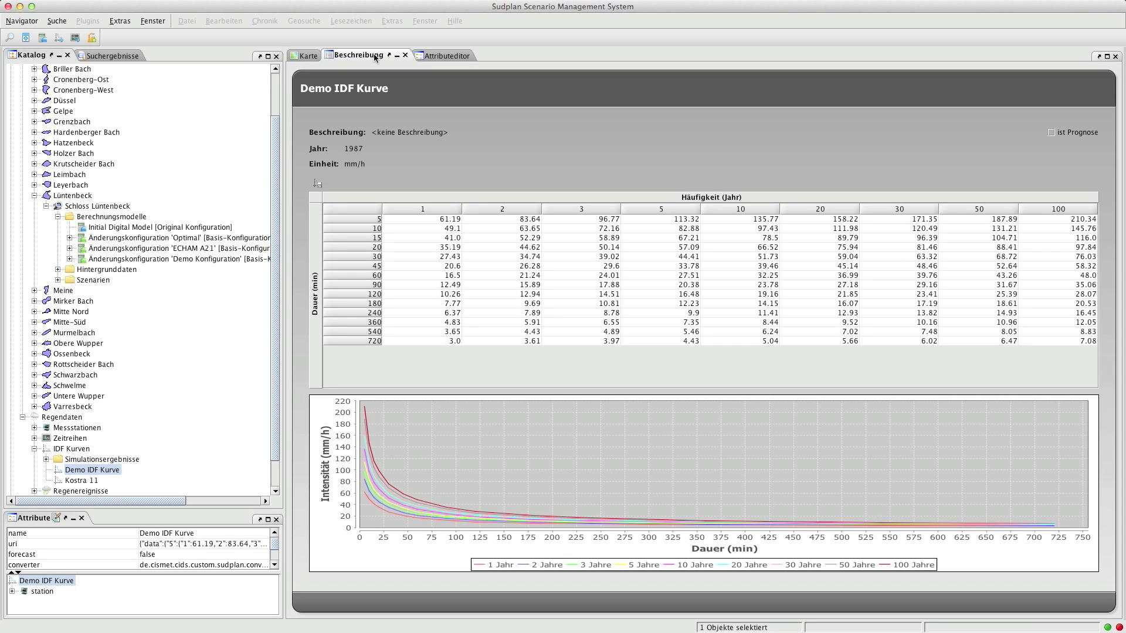
- Run rain data downscaling on Demo IDF Kurve with scenario echam5a21 and target year 2050, naming the run "Demo IDF DS Lauf"
right_click(97, 471)
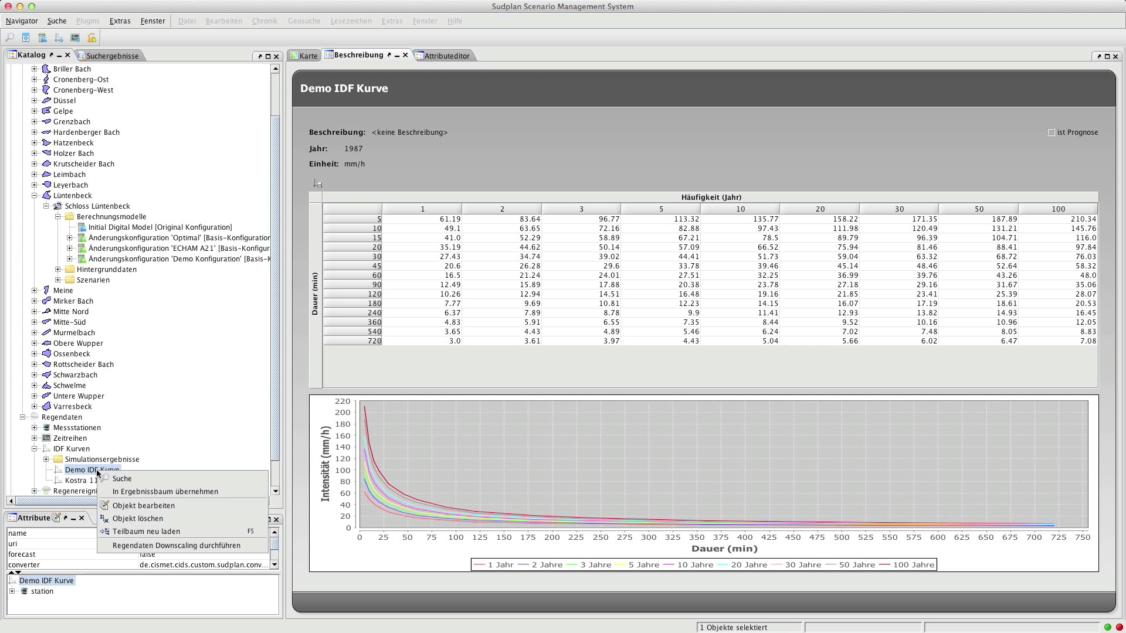
left_click(238, 544)
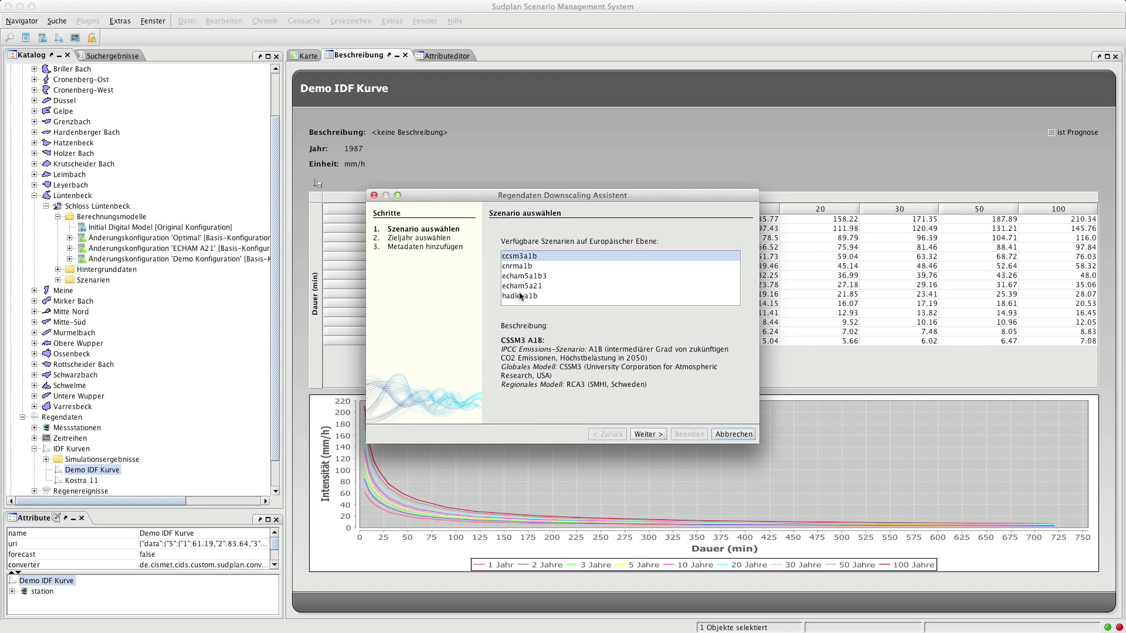
left_click(525, 286)
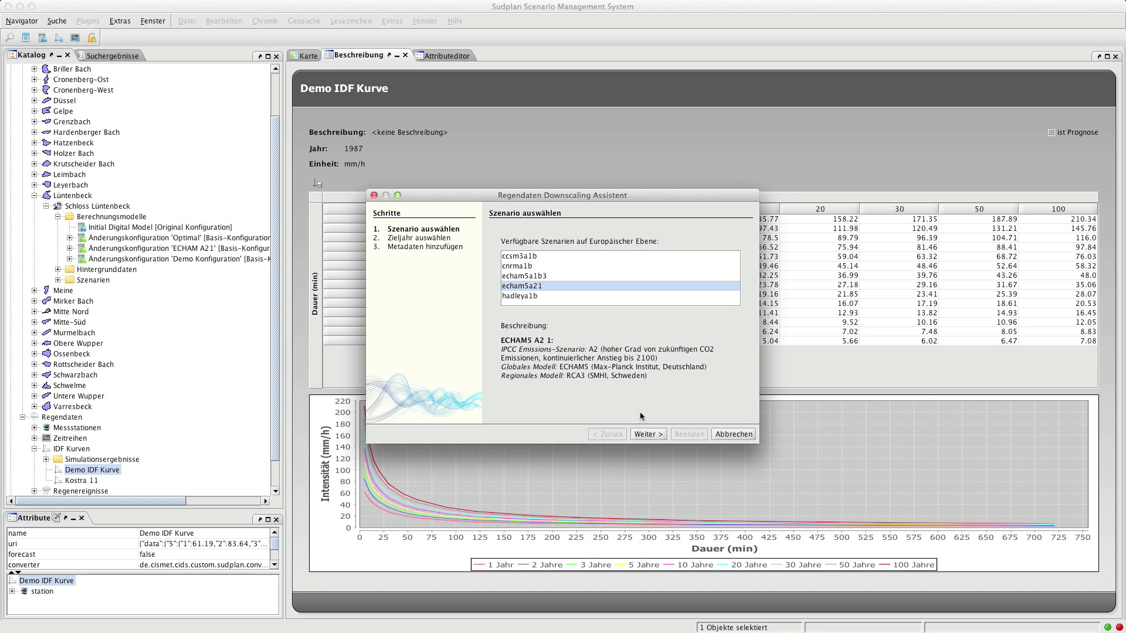
left_click(658, 438)
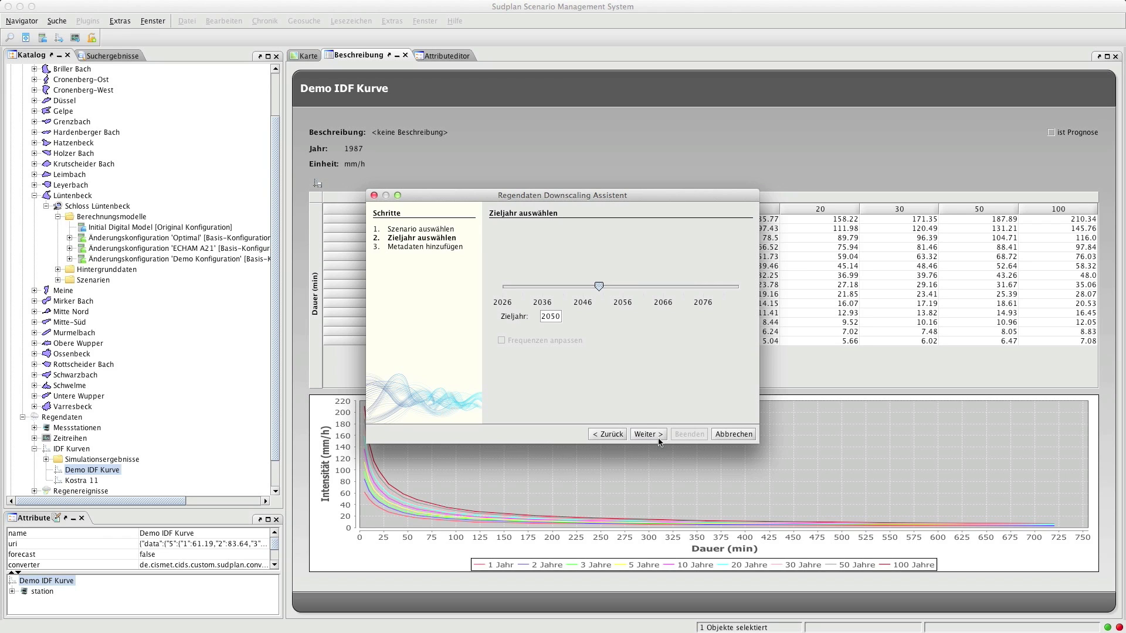
left_click(658, 438)
type("Demo IDF DS Lauf")
left_click(689, 435)
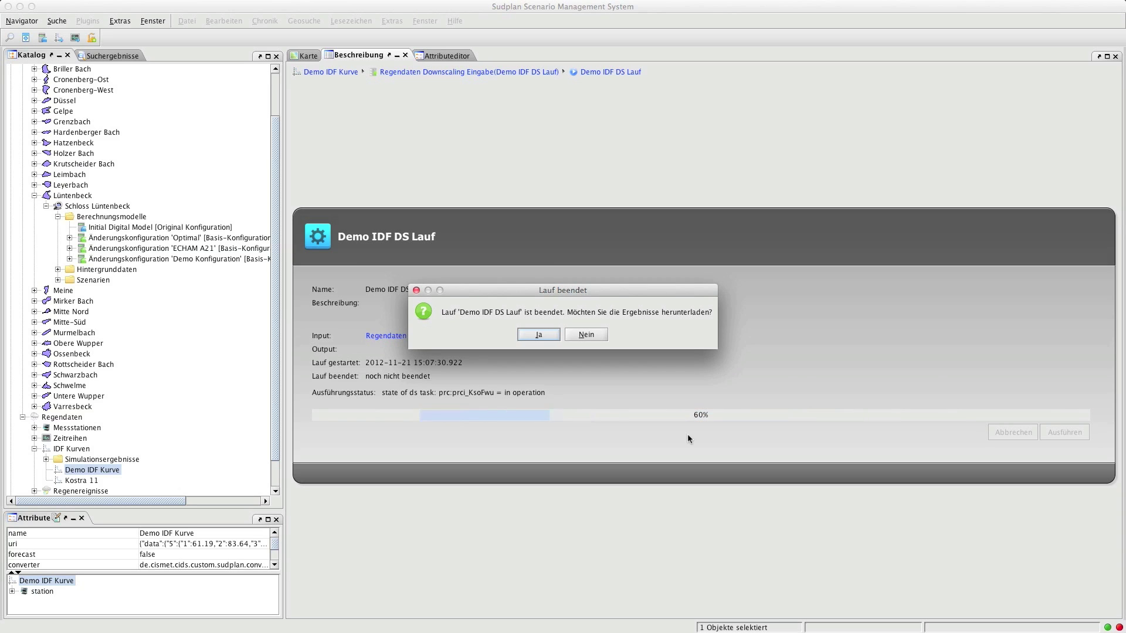
- Download the results of Demo IDF DS Lauf and compare the downscaled IDF curve with the historical one
left_click(543, 338)
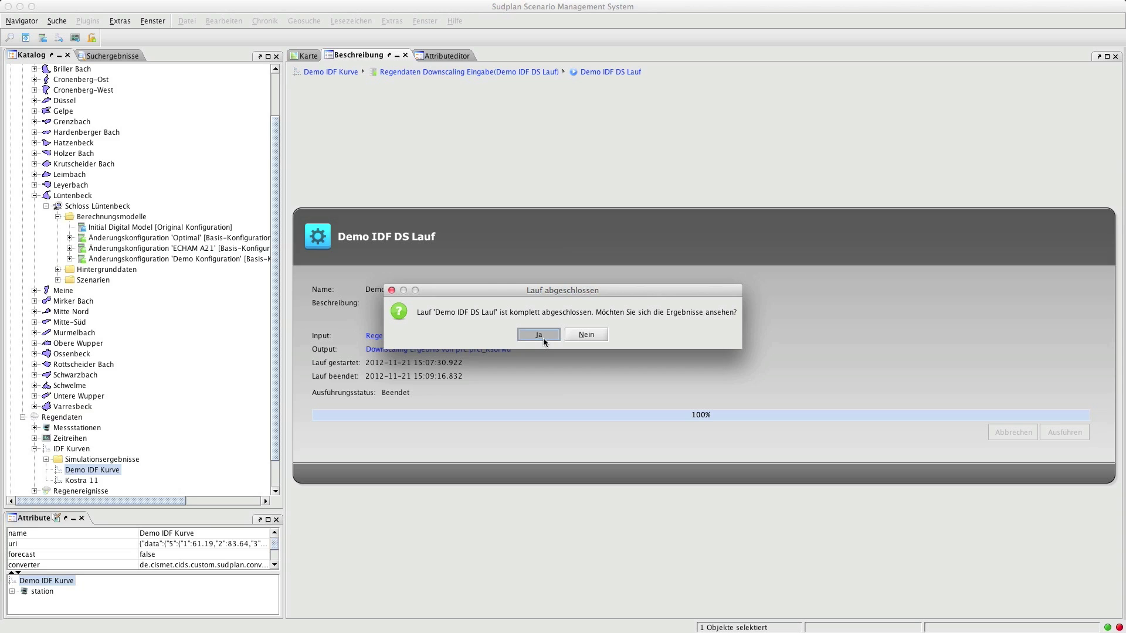
left_click(543, 339)
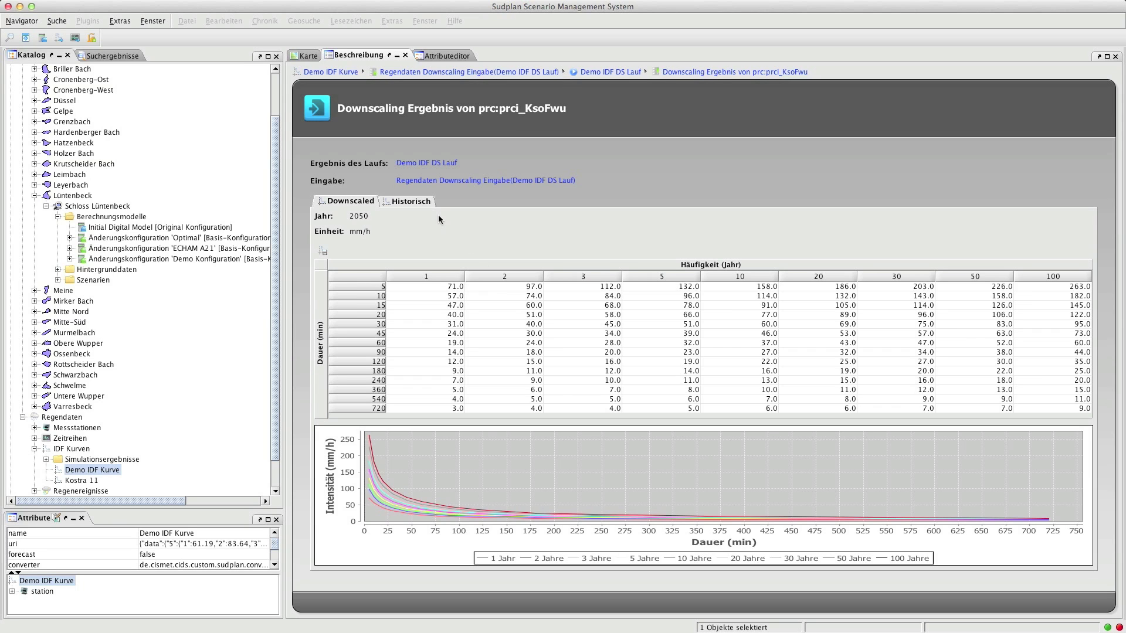
left_click(423, 203)
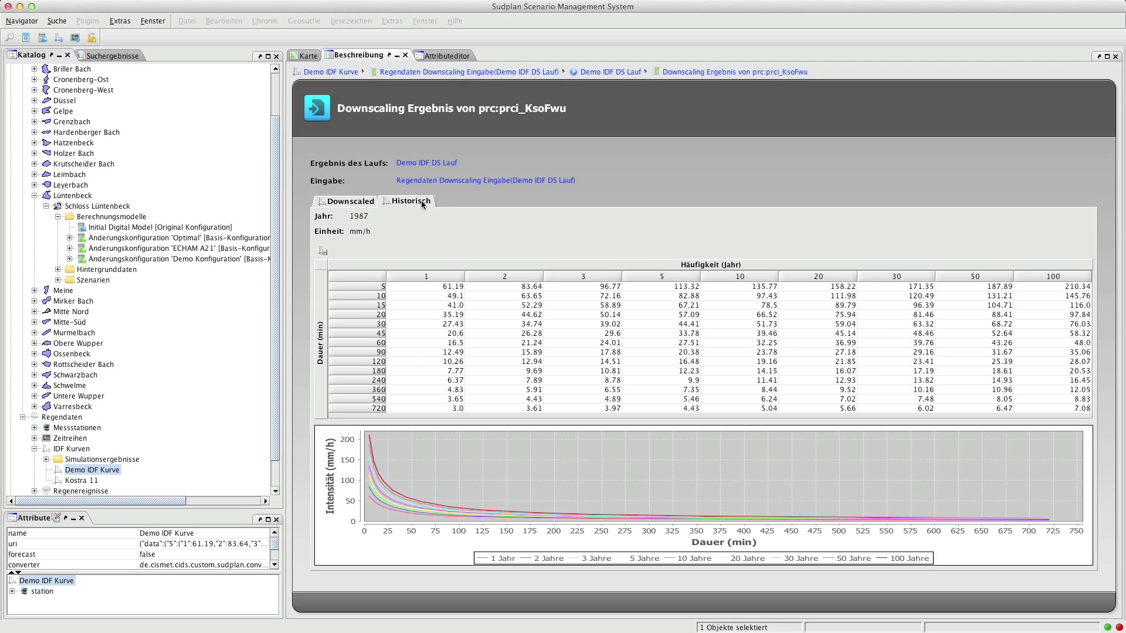
left_click(364, 202)
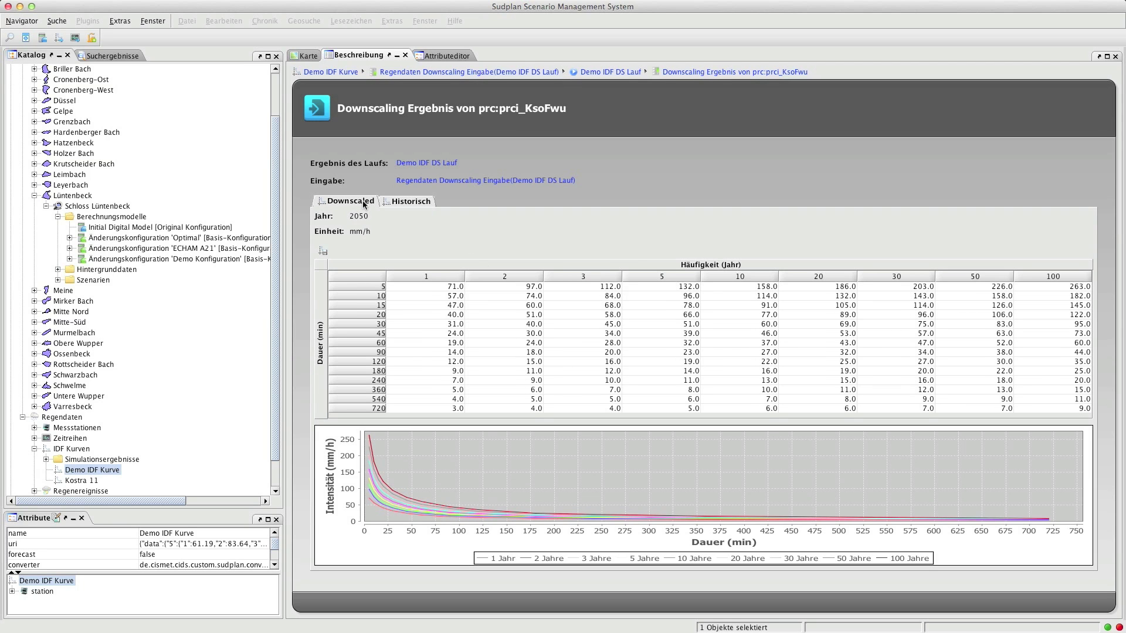
- Start a Euler Type II calculation from the downscaled 100-year intensities for durations of 5 to 90 minutes
left_click_drag(1073, 287, 1069, 352)
right_click(1069, 353)
left_click(1105, 359)
left_click(701, 313)
left_click(686, 330)
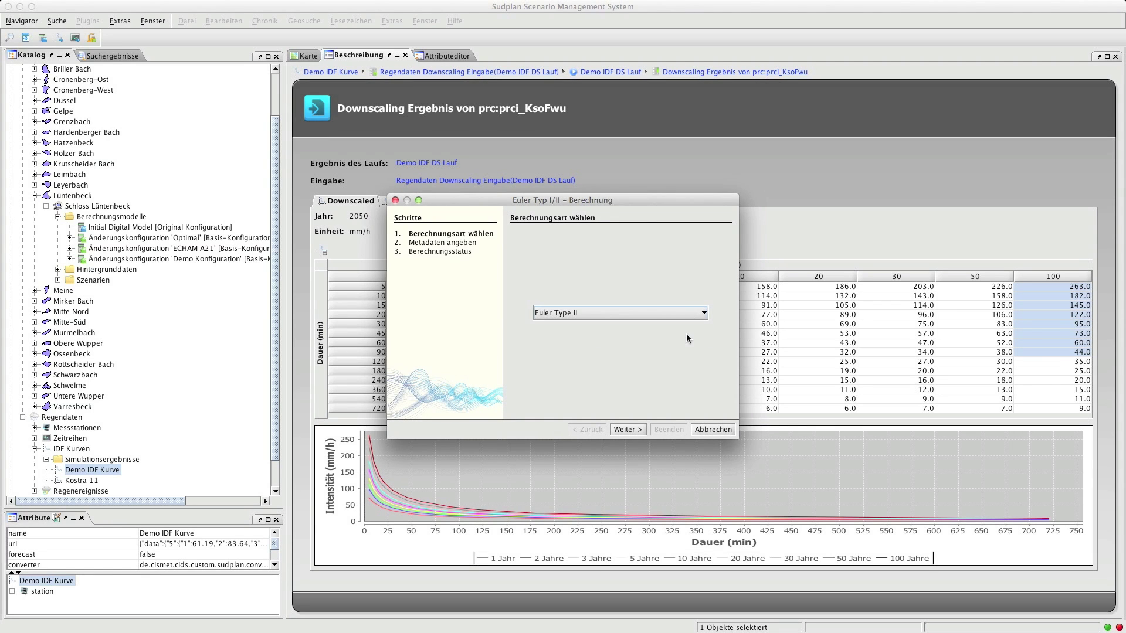
- Name the new rain event "Regenereignis Zukunft" and complete the Euler calculation
left_click(638, 428)
type("Regenereignis")
type(" Euler")
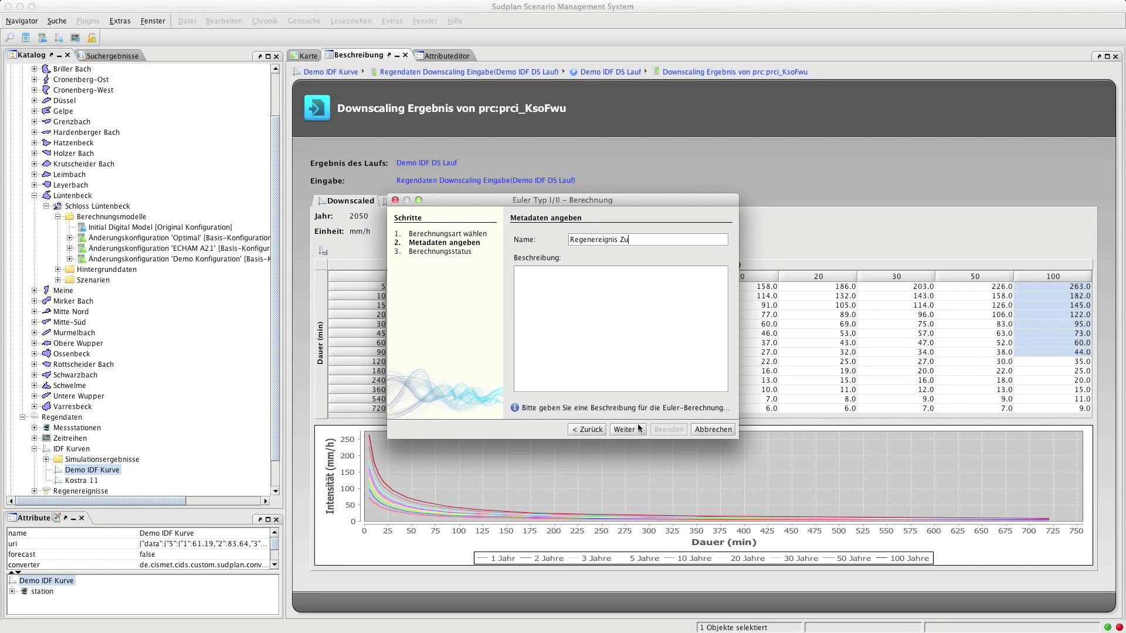
left_click(638, 426)
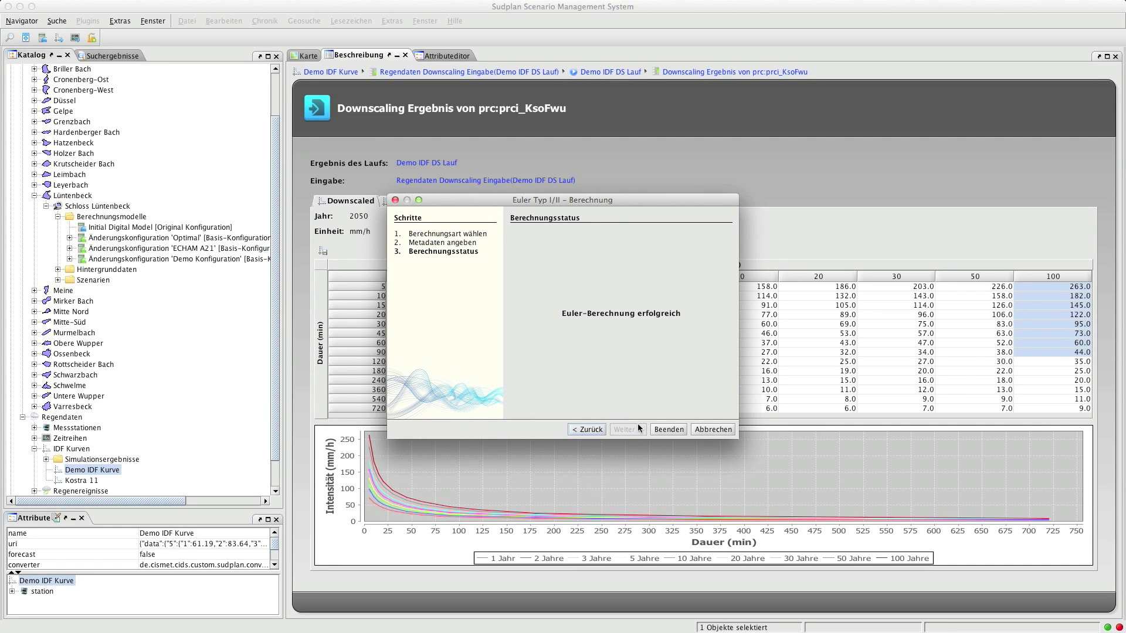
left_click(673, 429)
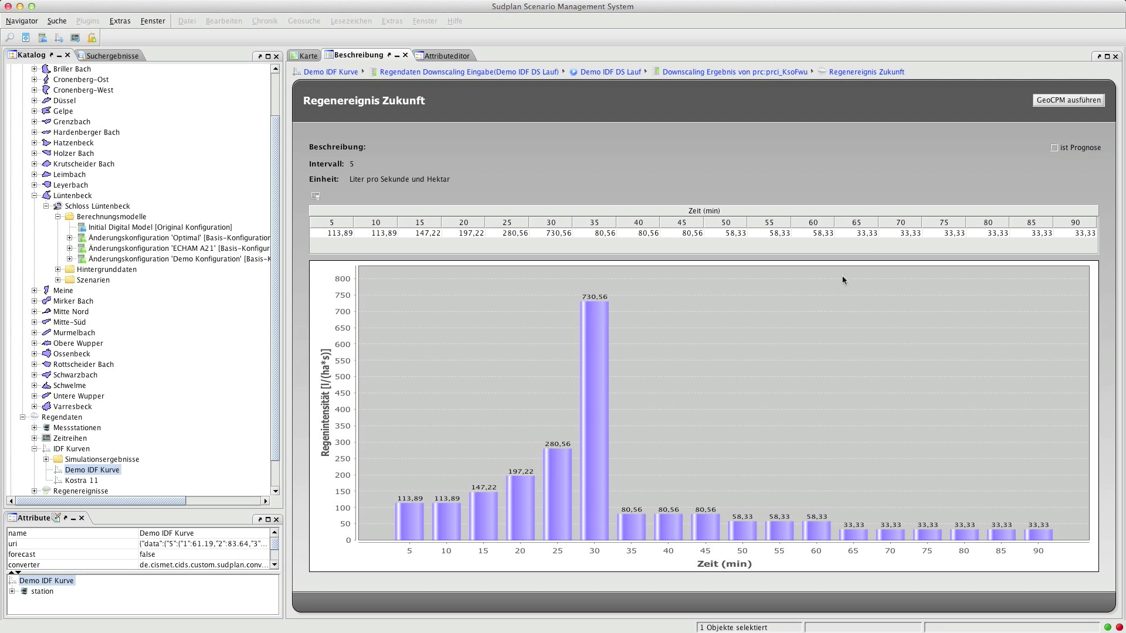
left_click(1086, 101)
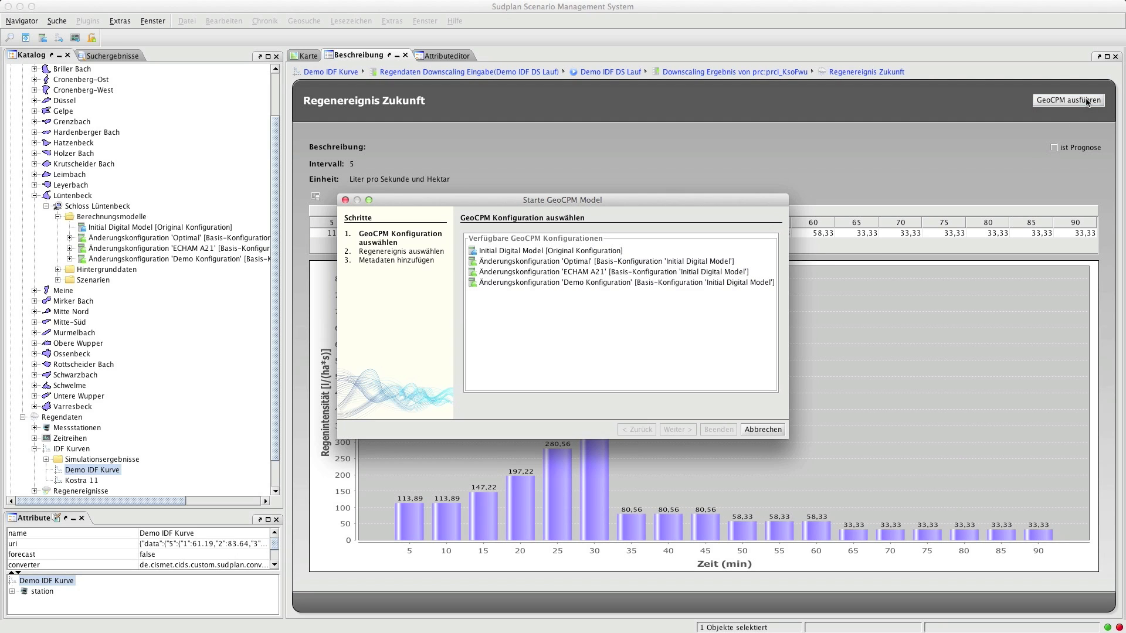
left_click(751, 284)
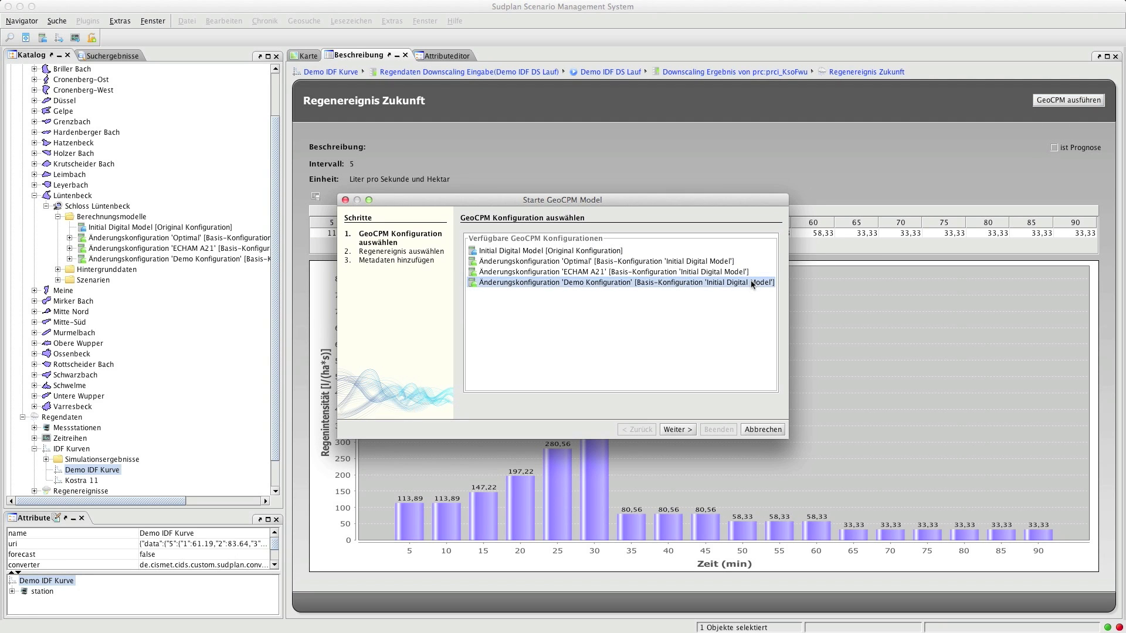
left_click(680, 430)
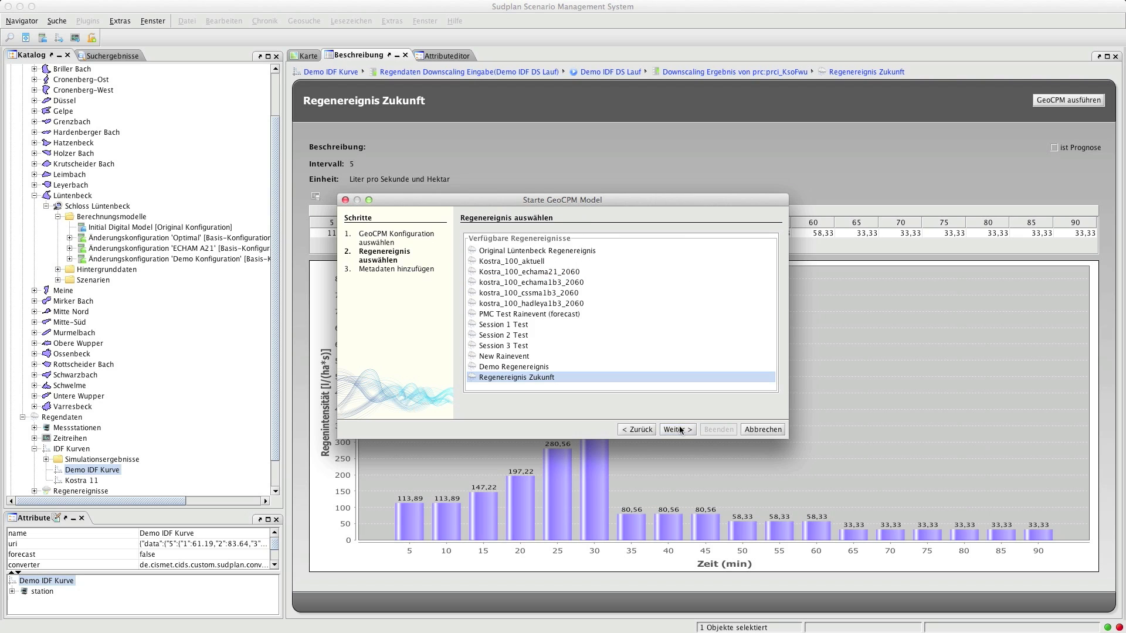
left_click(680, 430)
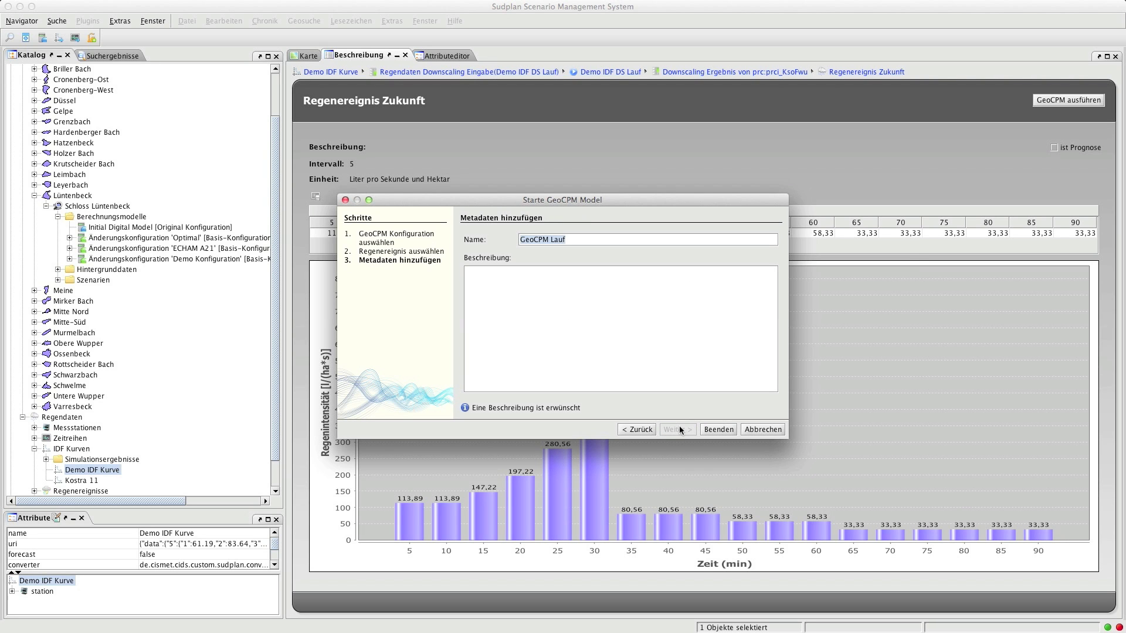
left_click(757, 429)
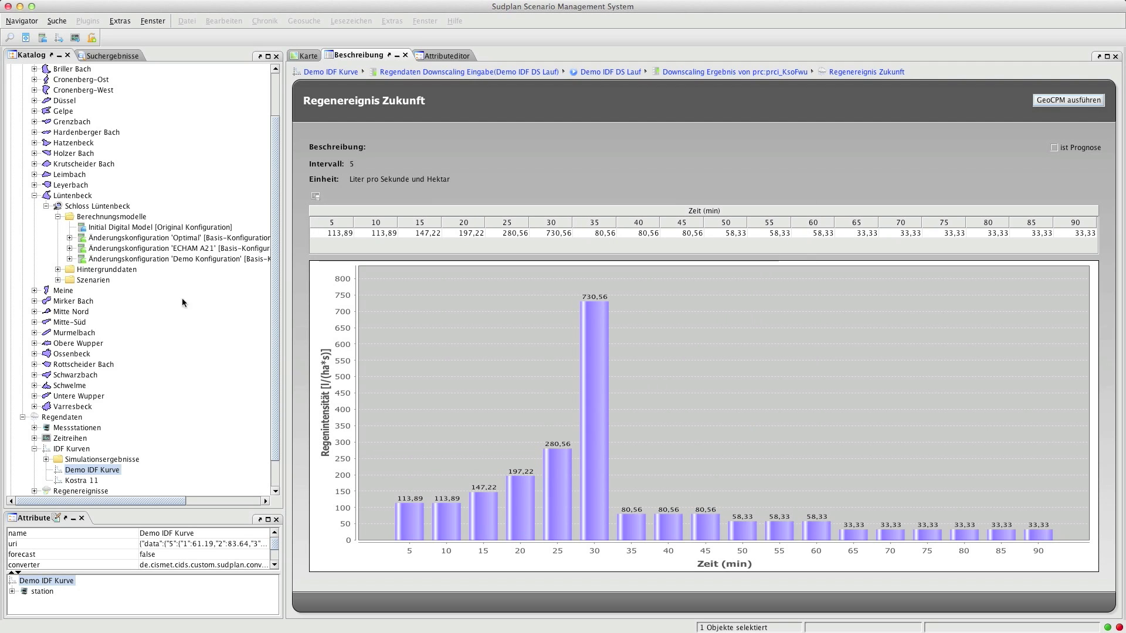
- Open the output of the scenario run GeoCPM Lauf 'Zukunft' for Schloss Lüntenbeck and add its result layer to the map
left_click(59, 280)
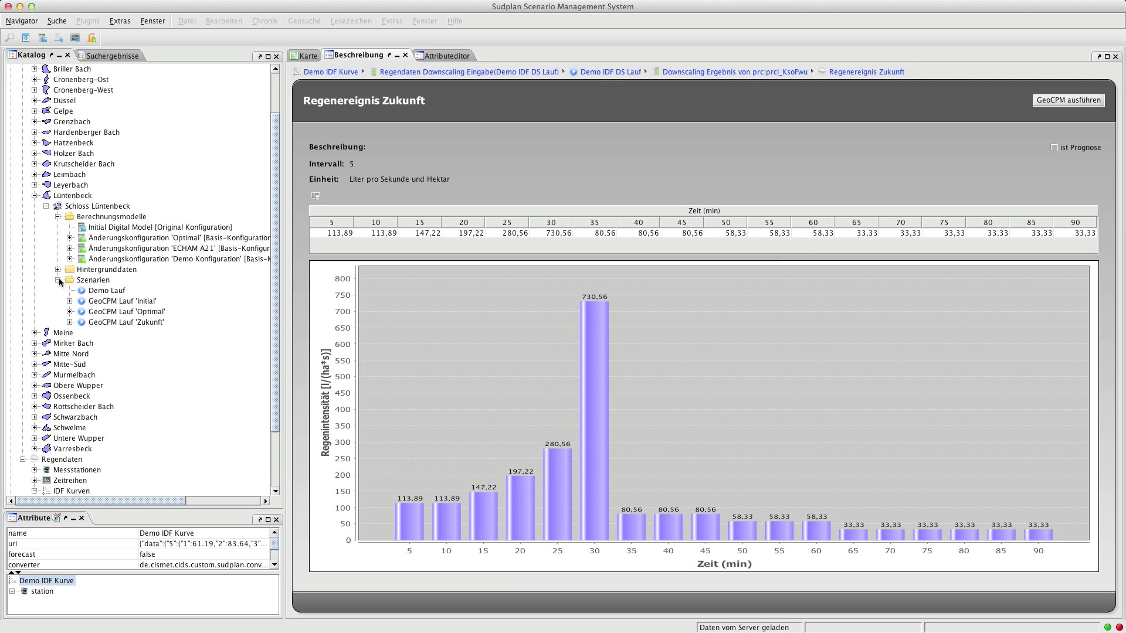
left_click(70, 321)
left_click(127, 334)
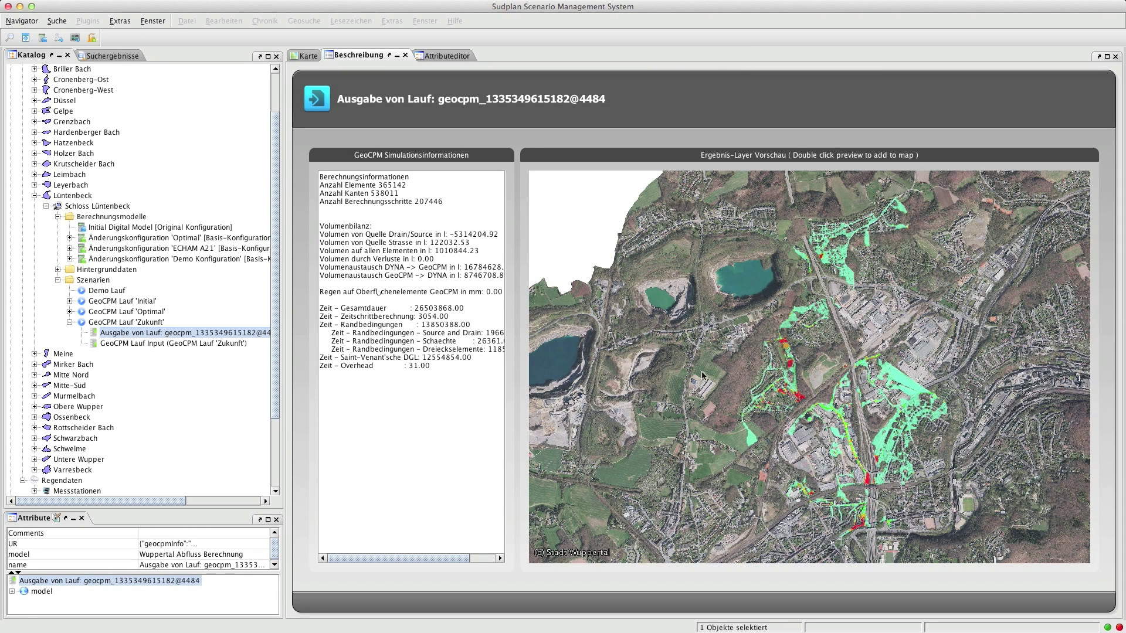
double_click(789, 368)
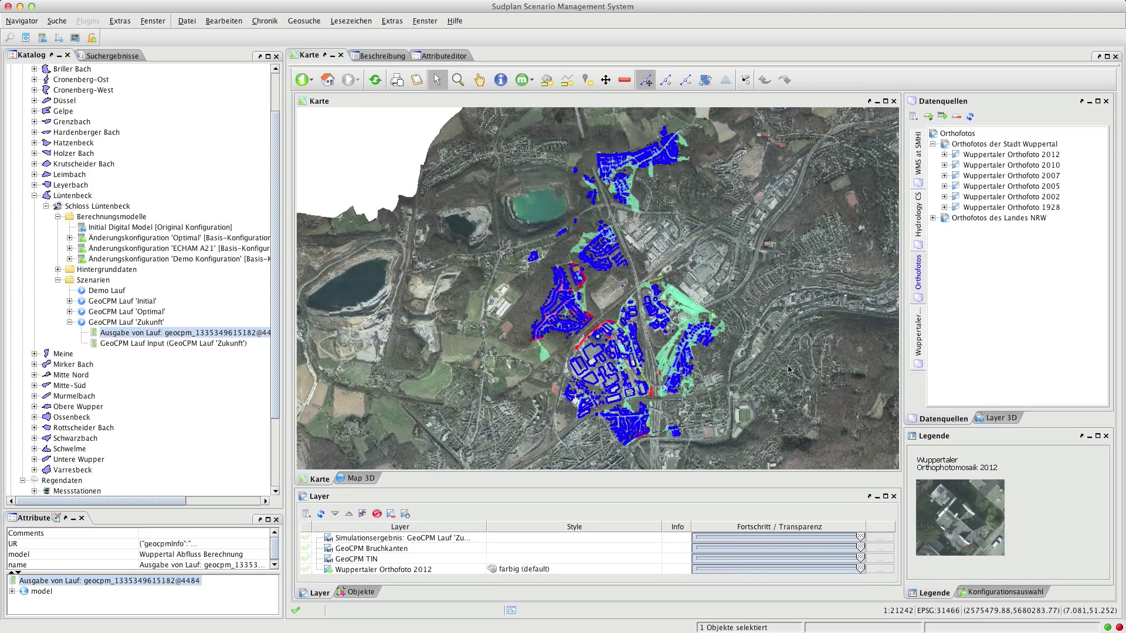
left_click(458, 80)
left_click_drag(558, 251, 595, 295)
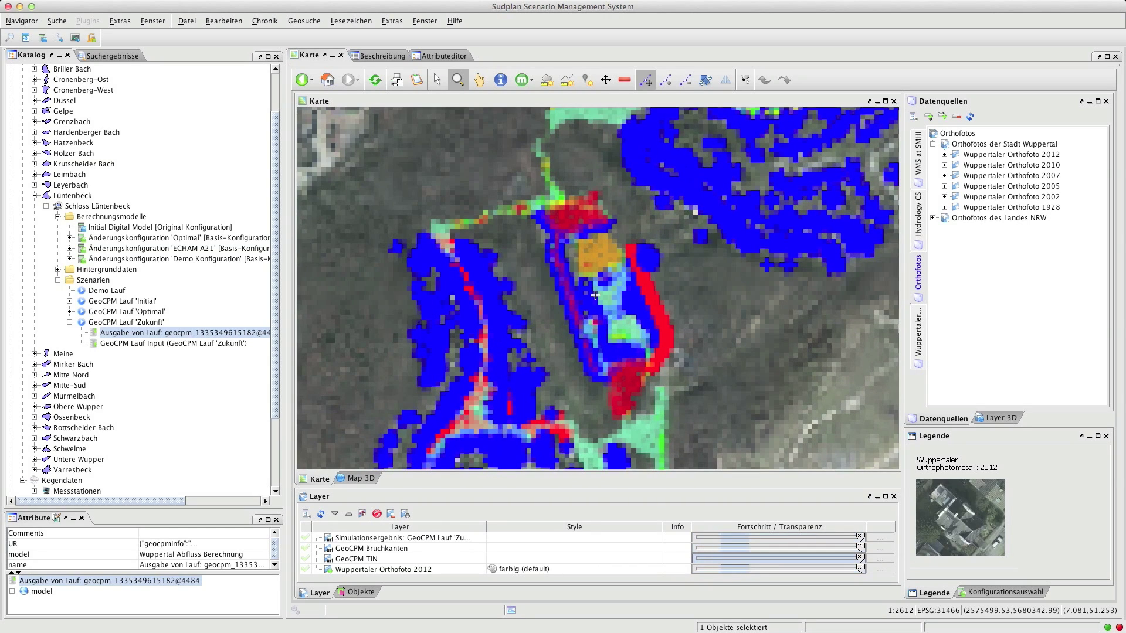